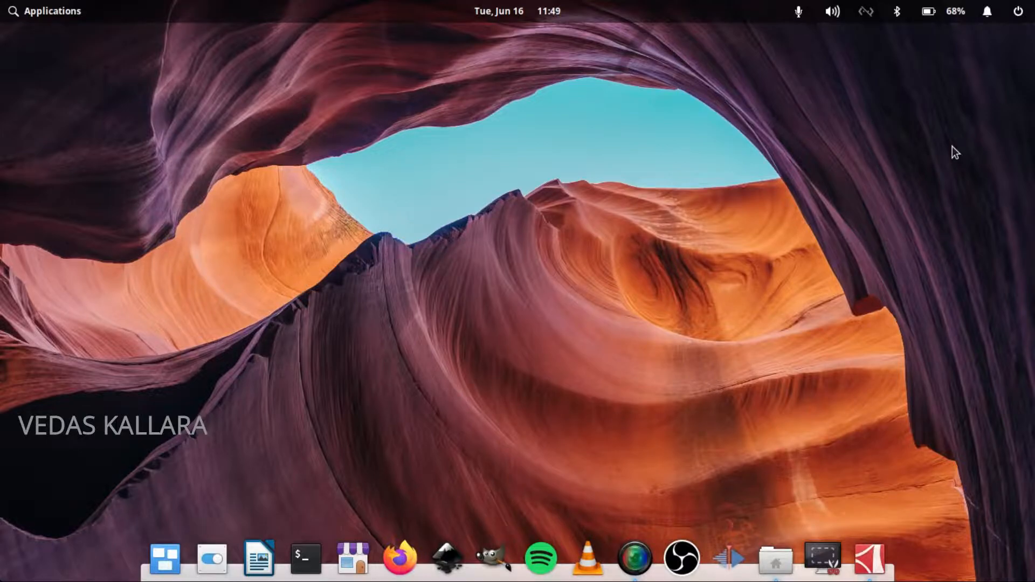
Open the ICT_M_Std_IX_Vol_I.pdf textbook and review pages 9 to 11 on creating a canvas, selection tools and pasting to a new layer
{"action": "left_click", "coordinate": [870, 558]}
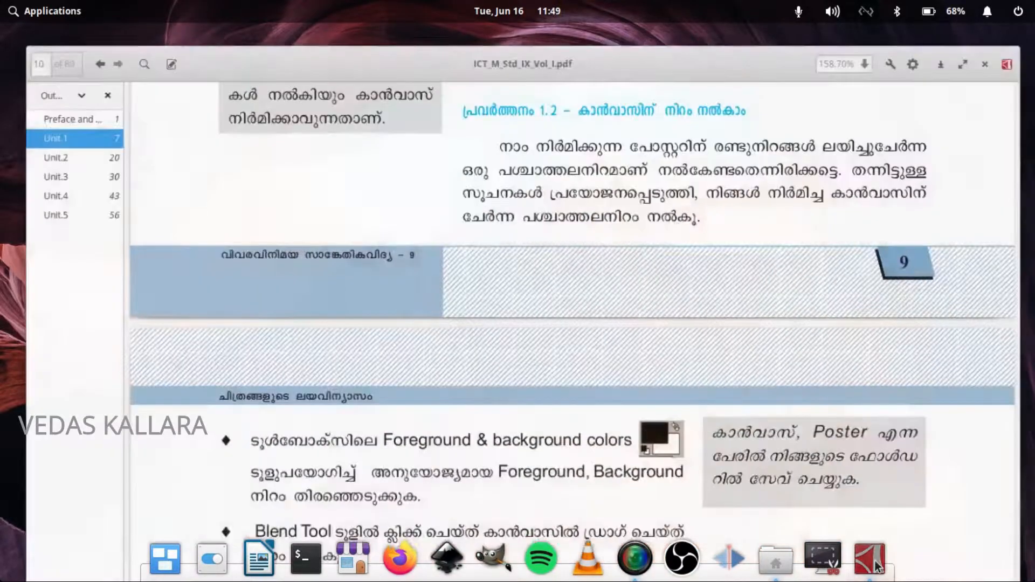
{"action": "scroll", "coordinate": [669, 327], "scroll_direction": "up", "scroll_amount": 10}
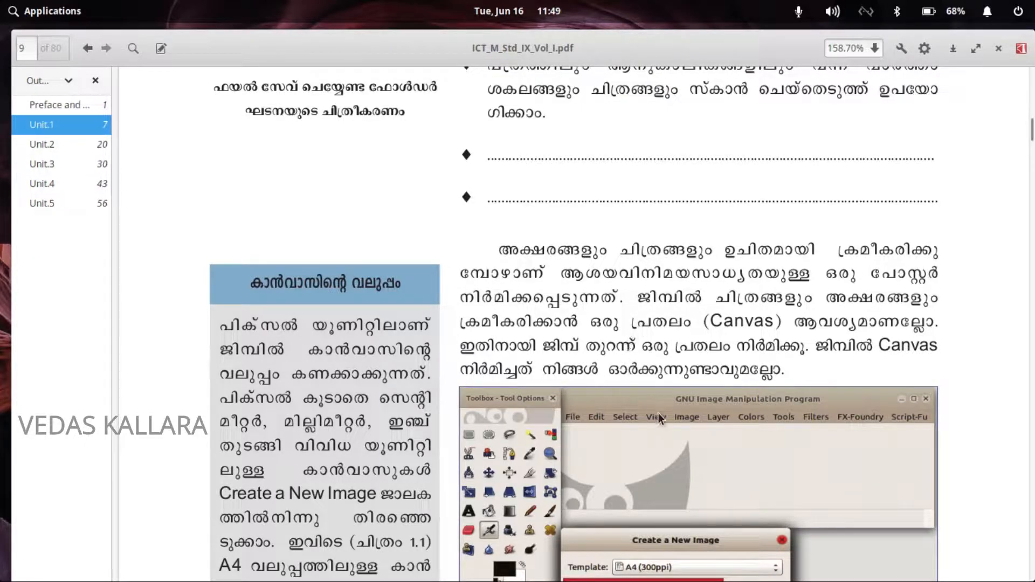
{"action": "scroll", "coordinate": [682, 396], "scroll_direction": "down", "scroll_amount": 12}
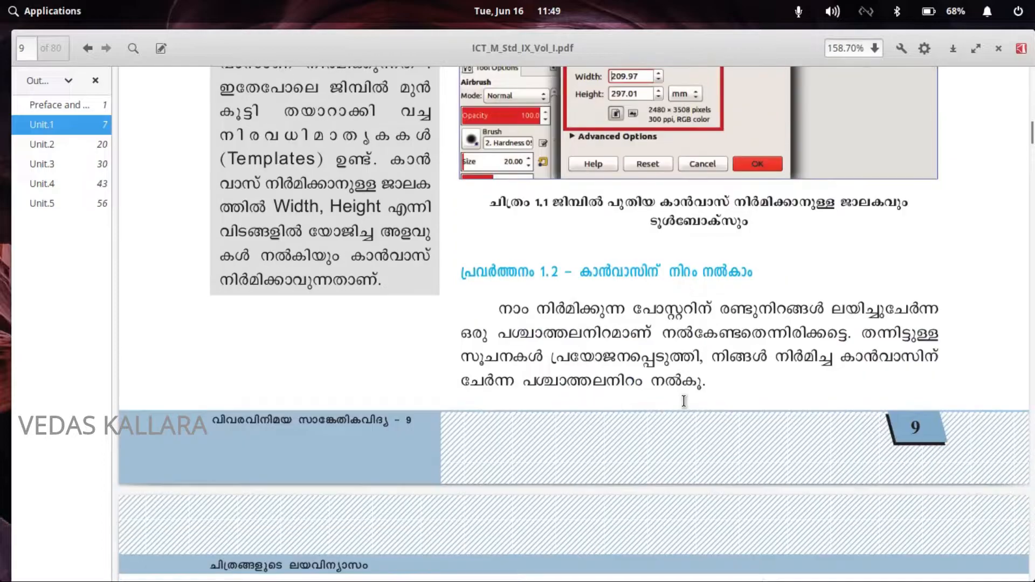
{"action": "scroll", "coordinate": [683, 400], "scroll_direction": "down", "scroll_amount": 10}
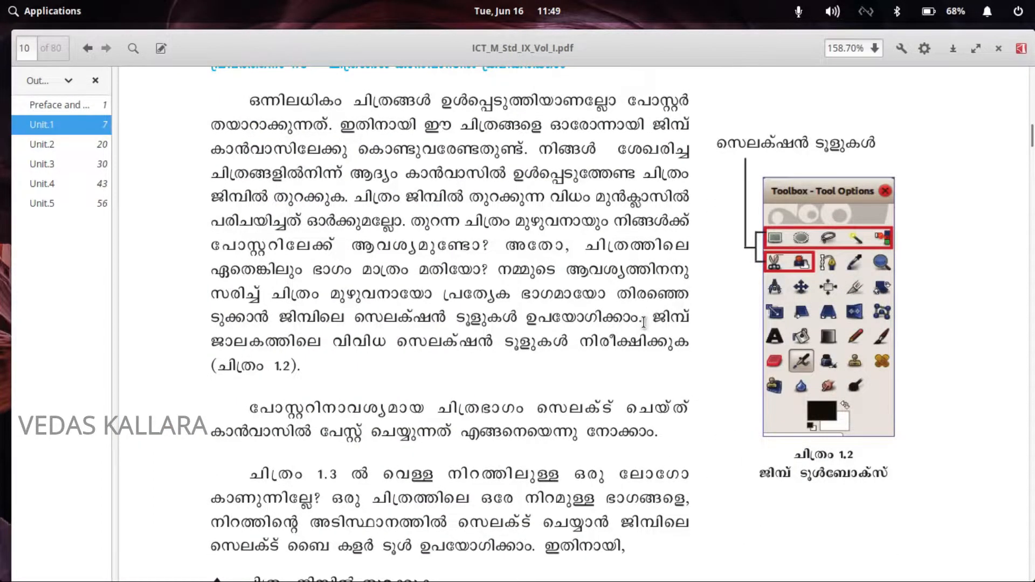
{"action": "scroll", "coordinate": [677, 345], "scroll_direction": "down", "scroll_amount": 5}
{"action": "scroll", "coordinate": [676, 344], "scroll_direction": "down", "scroll_amount": 15}
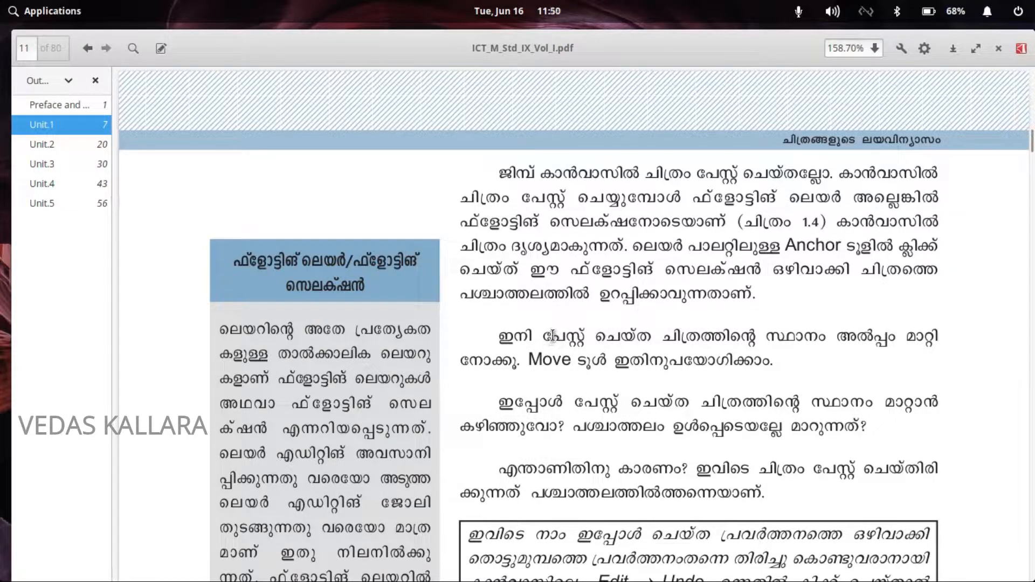
{"action": "scroll", "coordinate": [553, 334], "scroll_direction": "down", "scroll_amount": 5}
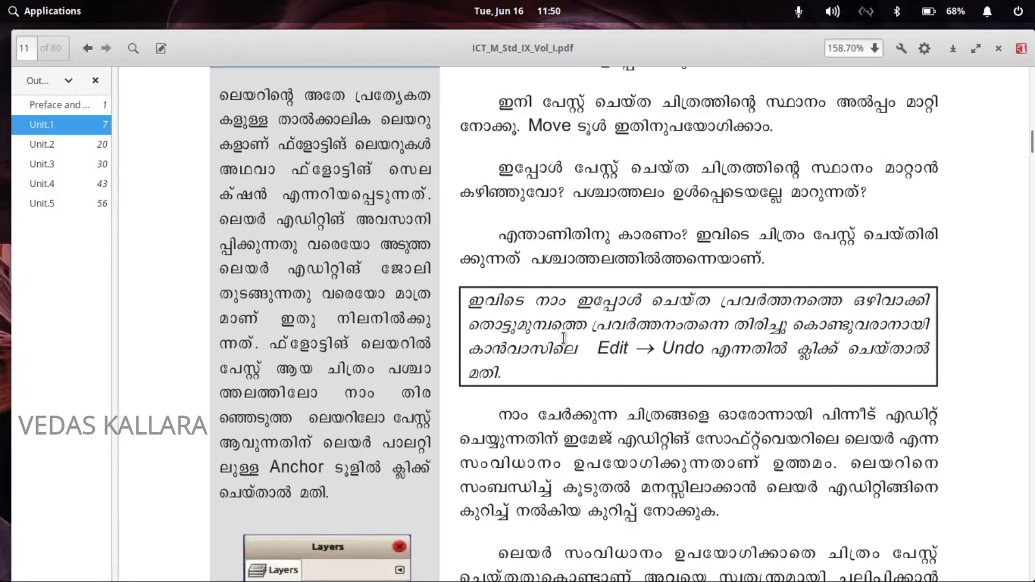
{"action": "scroll", "coordinate": [562, 351], "scroll_direction": "down", "scroll_amount": 4}
{"action": "scroll", "coordinate": [455, 386], "scroll_direction": "down", "scroll_amount": 2}
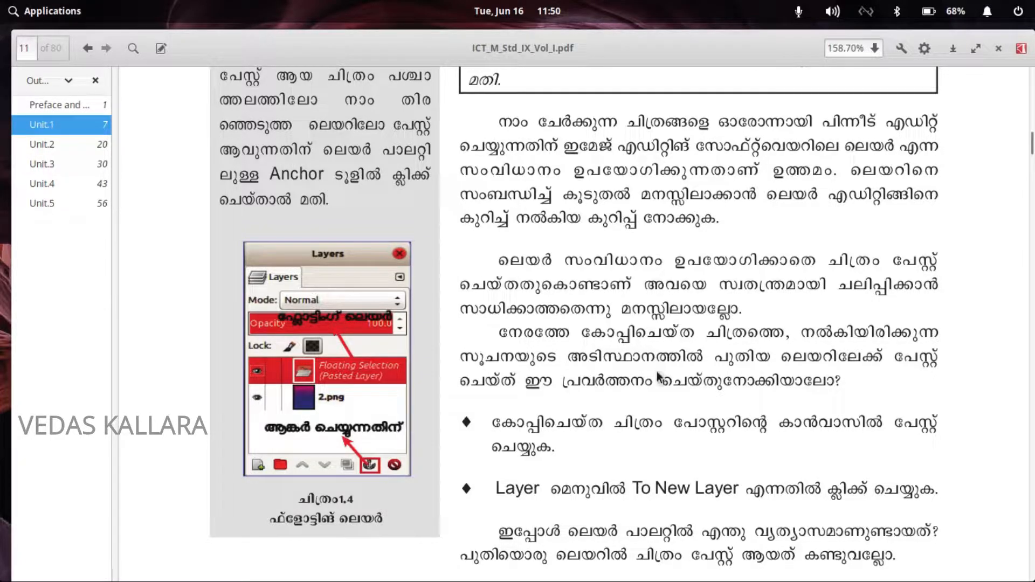
{"action": "scroll", "coordinate": [668, 388], "scroll_direction": "down", "scroll_amount": 3}
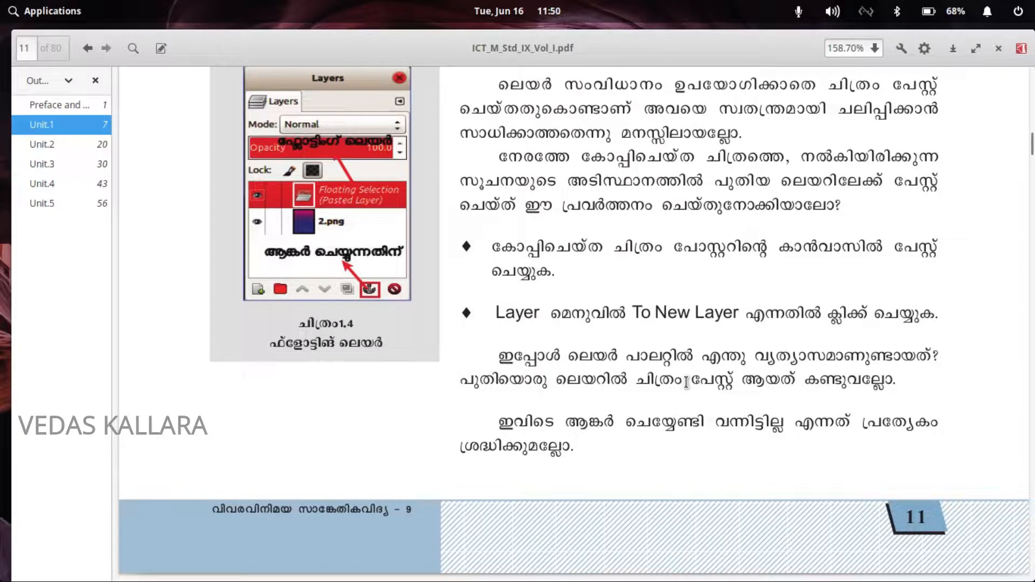
{"action": "scroll", "coordinate": [685, 385], "scroll_direction": "down", "scroll_amount": 4}
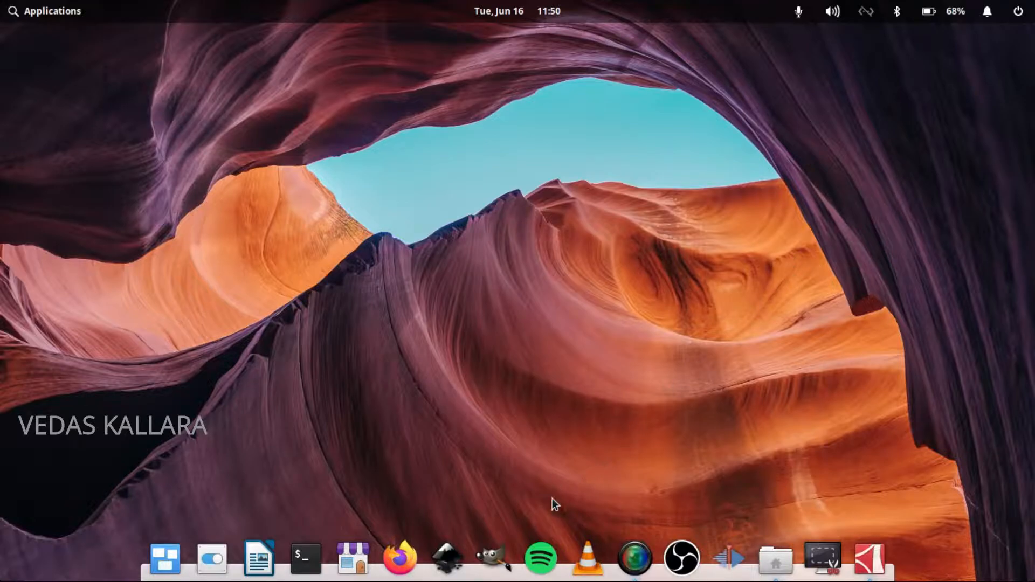
Launch GNU Image Manipulation Program from the Graphics category of the installed applications
{"action": "left_click", "coordinate": [42, 9]}
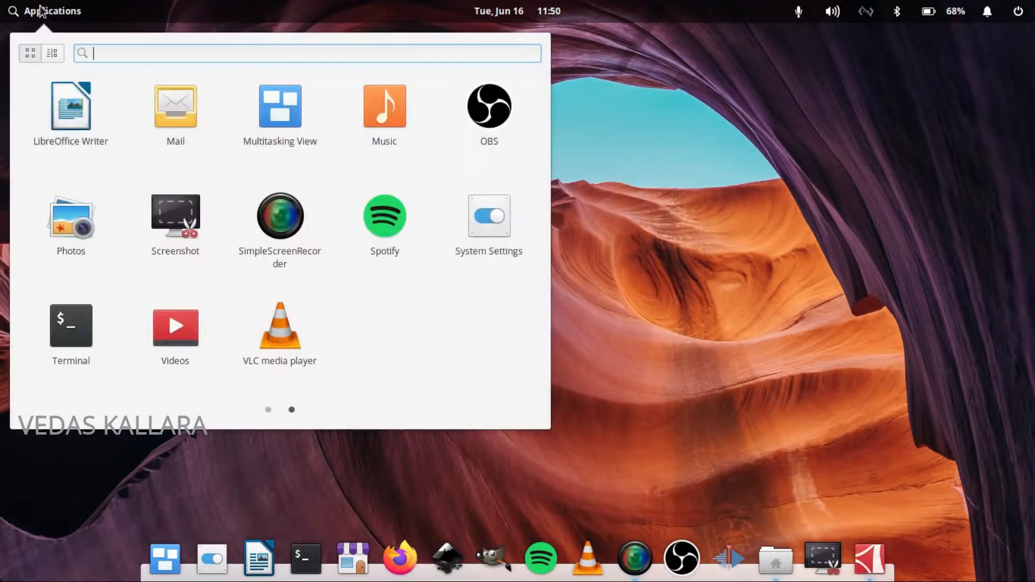
{"action": "left_click", "coordinate": [52, 50]}
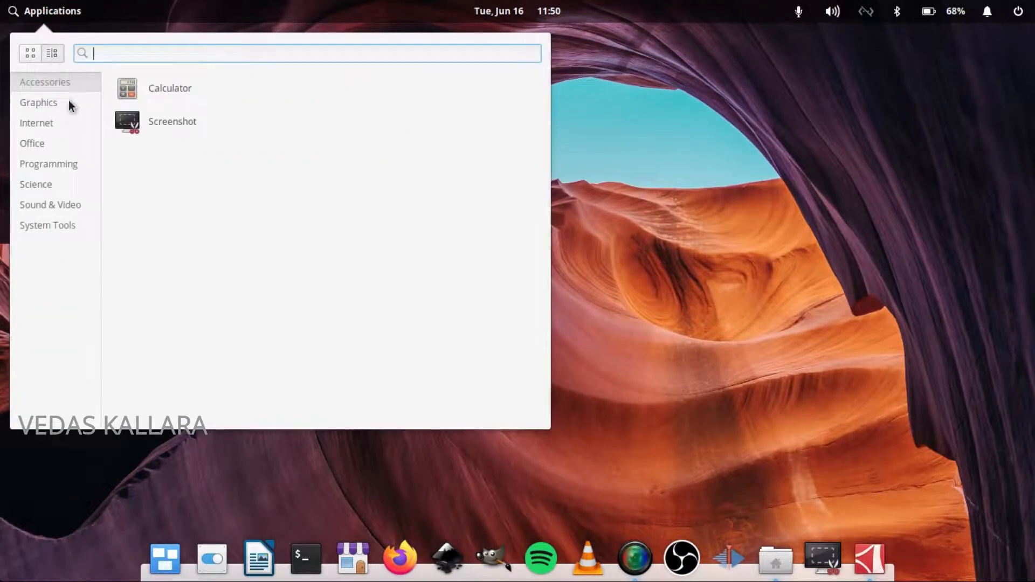
{"action": "left_click", "coordinate": [41, 110]}
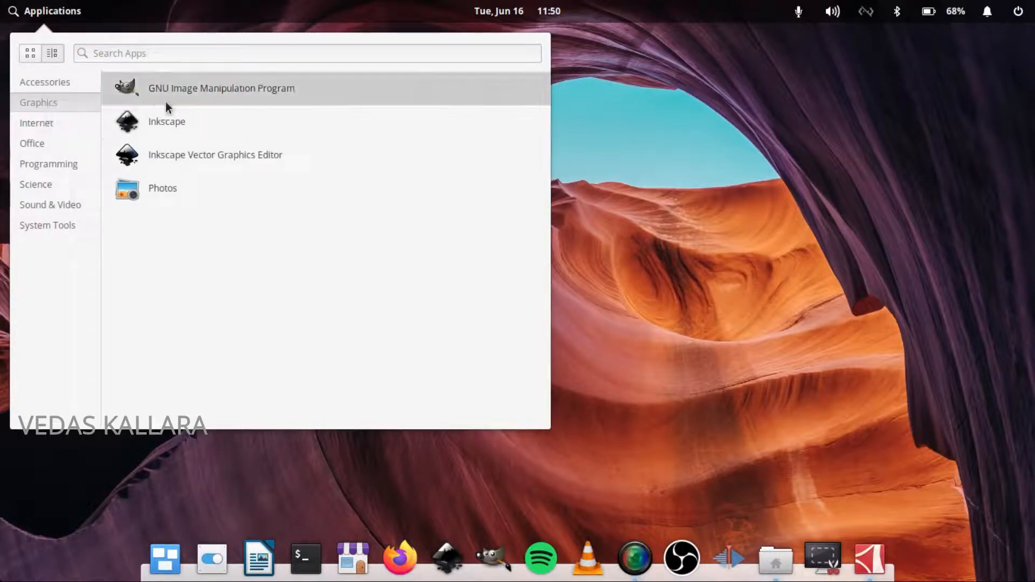
{"action": "left_click", "coordinate": [228, 92]}
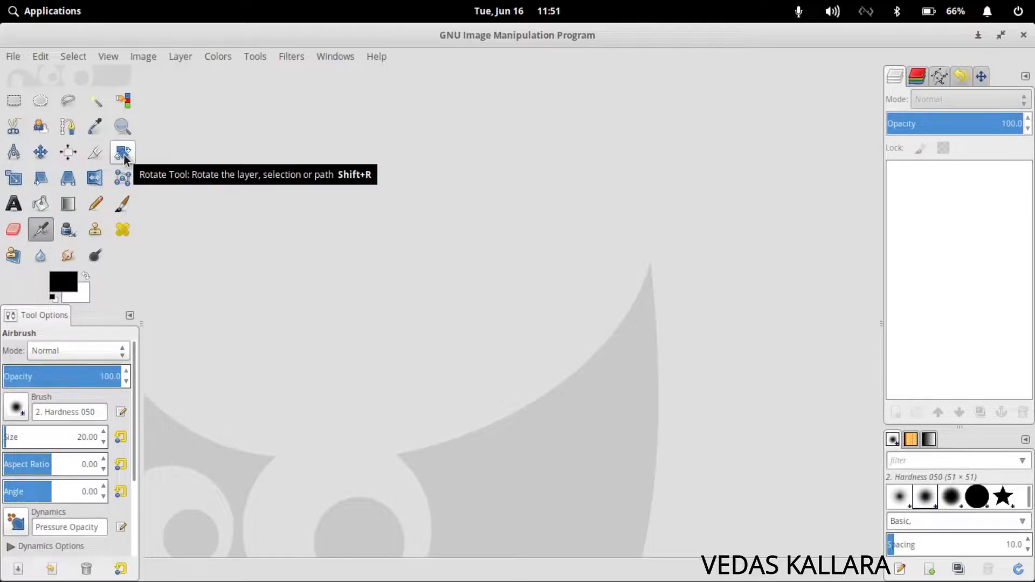
Open POSTER.xcf from the 9 CLASS WORK FILES folder in the home directory
{"action": "left_click", "coordinate": [14, 57]}
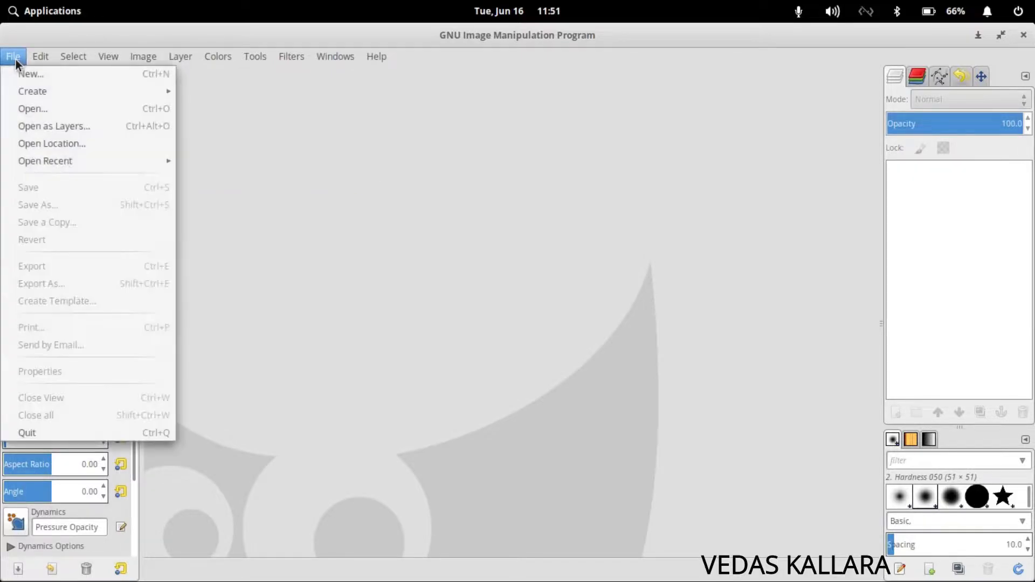
{"action": "left_click", "coordinate": [32, 108]}
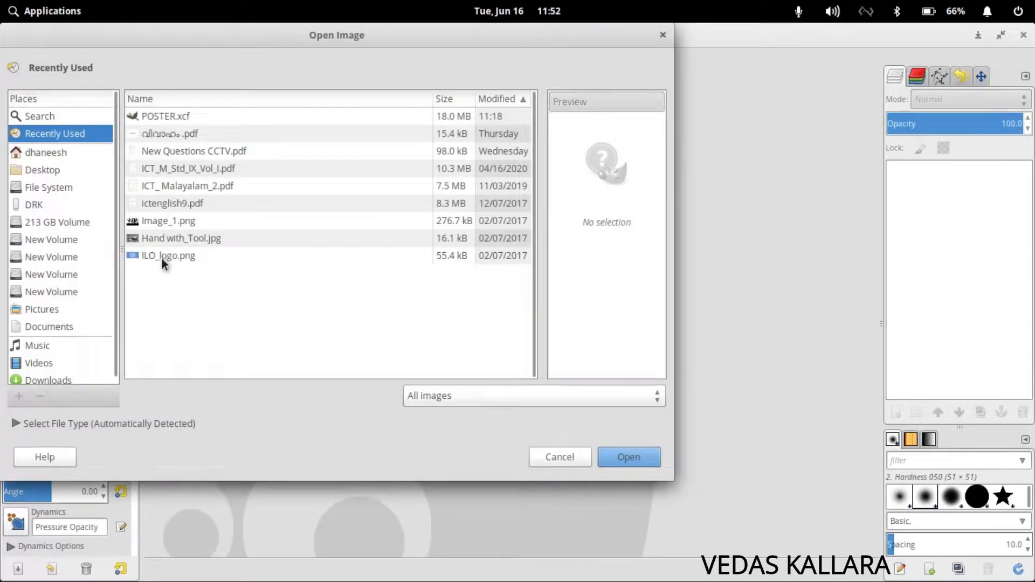
{"action": "left_click", "coordinate": [61, 156]}
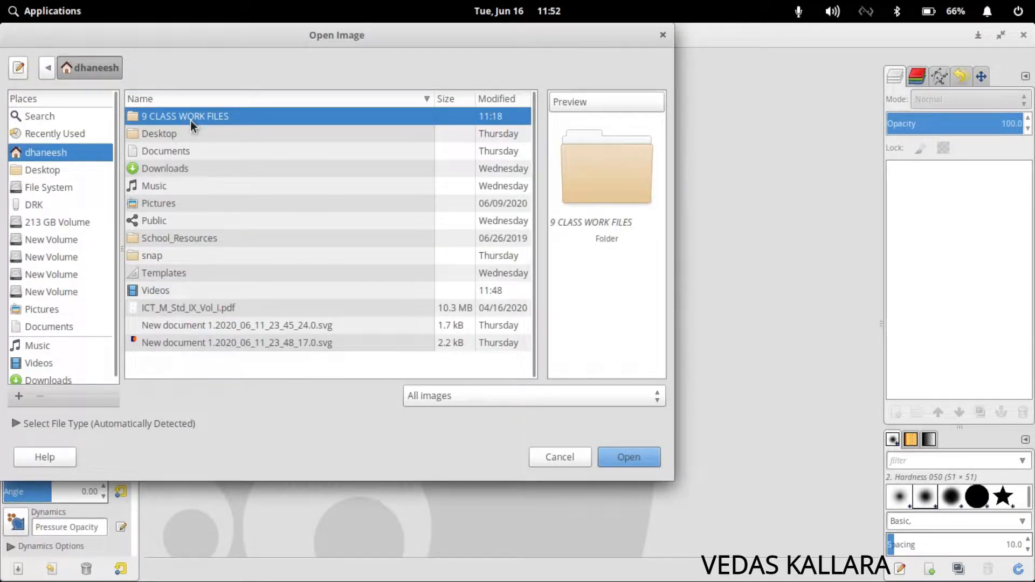
{"action": "double_click", "coordinate": [157, 118]}
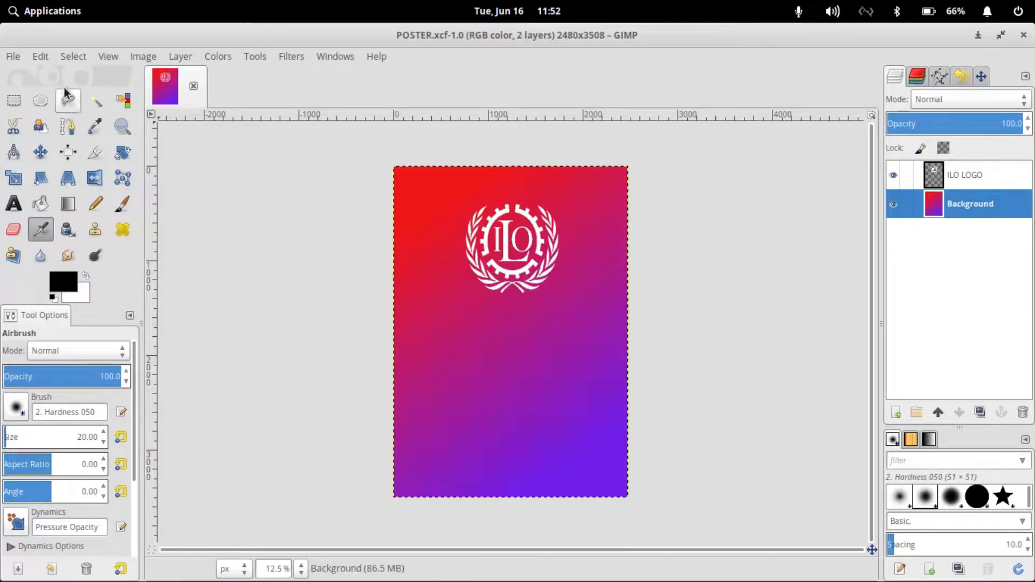
Open Image_1.png from the home directory's School_Resources/Standard_9/images folder as a separate image
{"action": "left_click", "coordinate": [13, 57]}
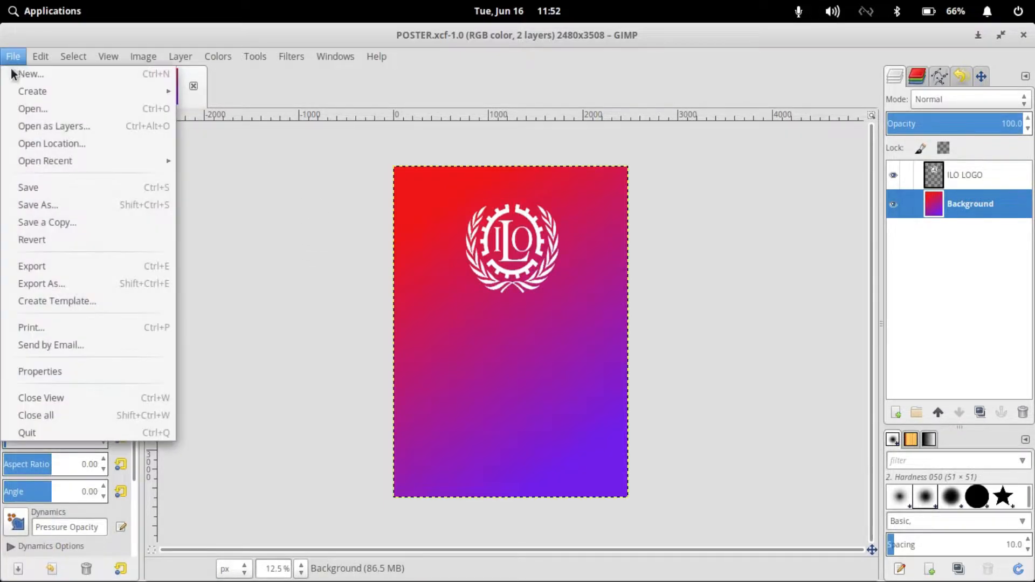
{"action": "left_click", "coordinate": [26, 108]}
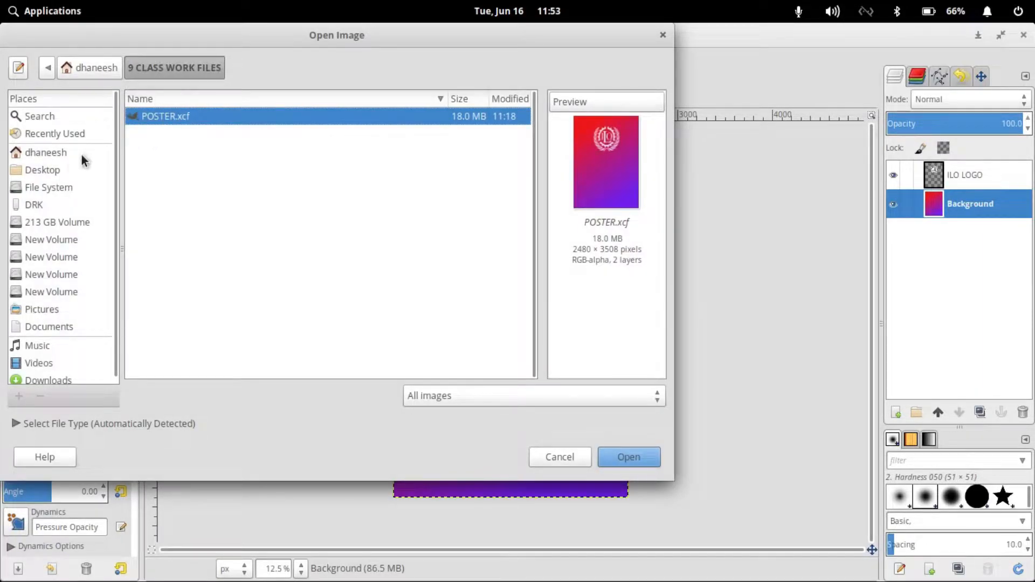
{"action": "left_click", "coordinate": [57, 153]}
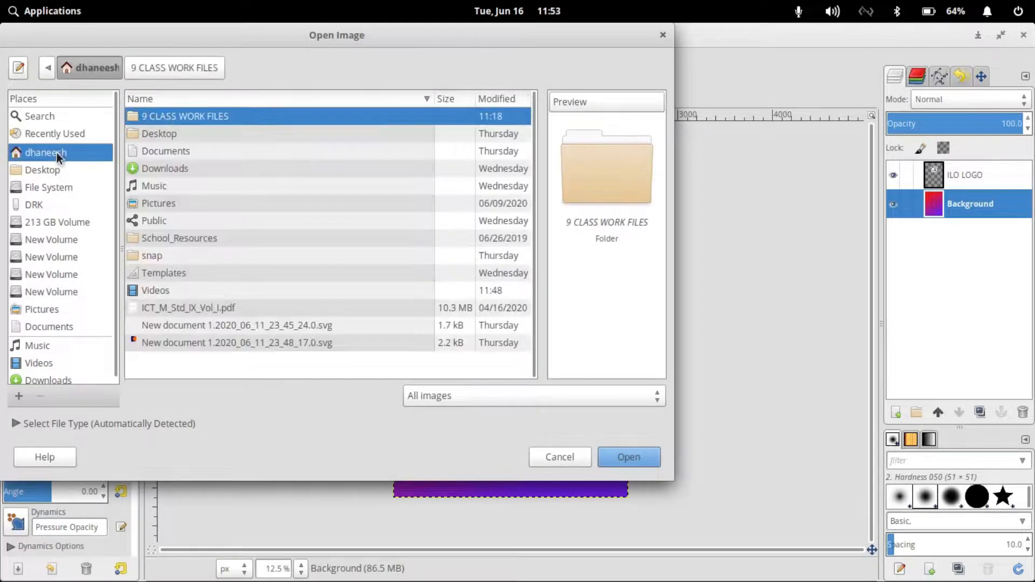
{"action": "double_click", "coordinate": [161, 240]}
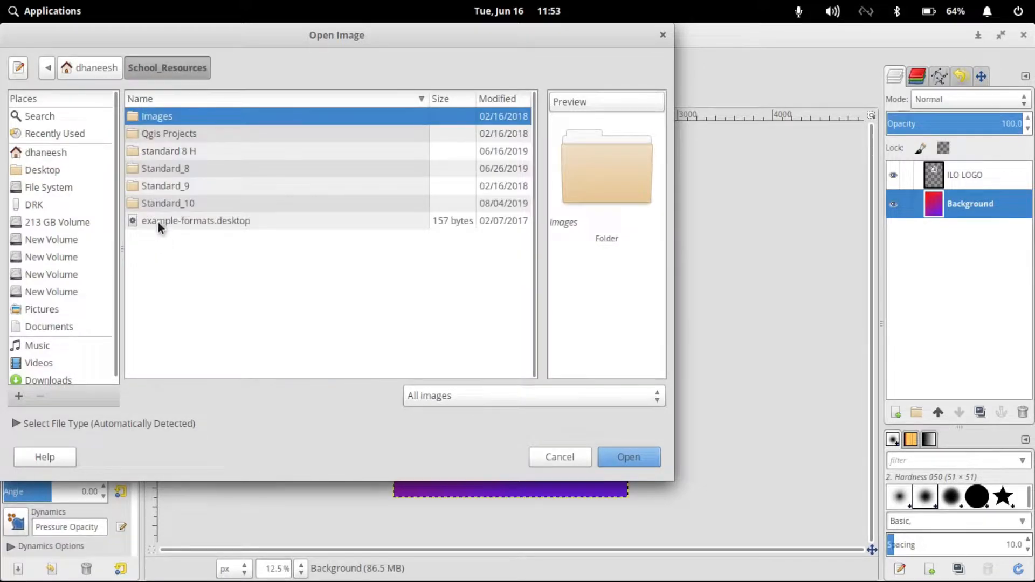
{"action": "left_click", "coordinate": [176, 184]}
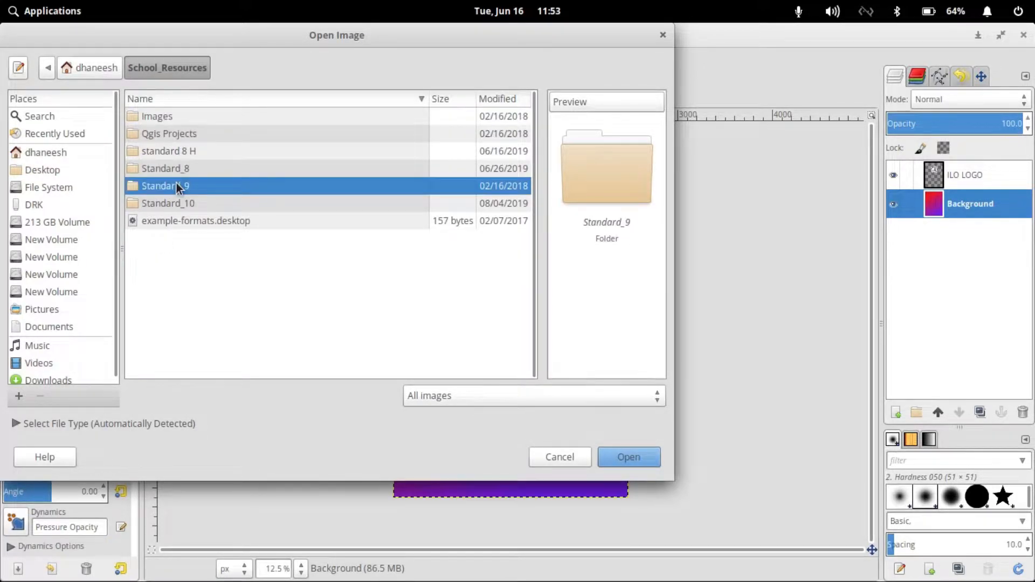
{"action": "double_click", "coordinate": [178, 191]}
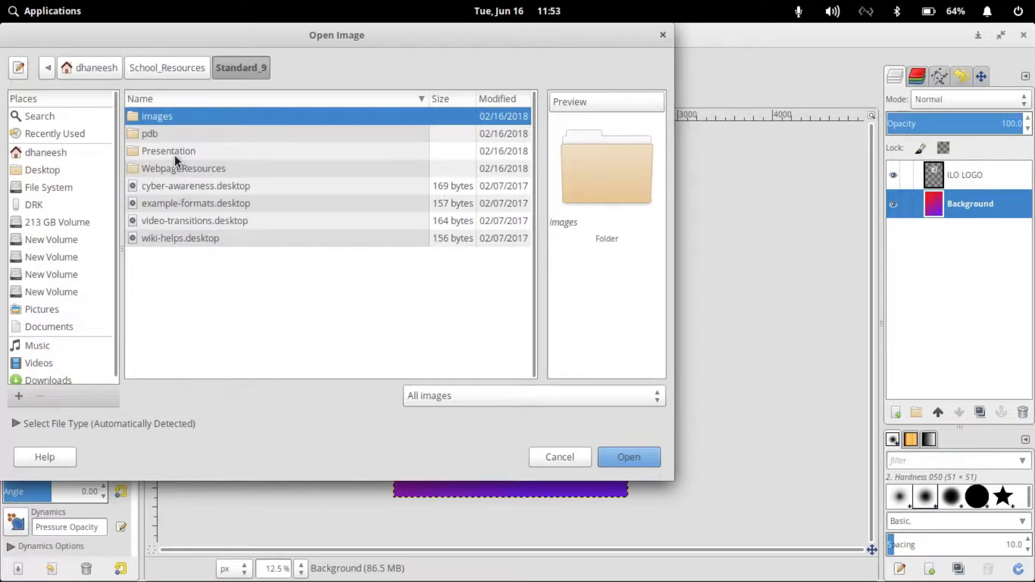
{"action": "double_click", "coordinate": [167, 115]}
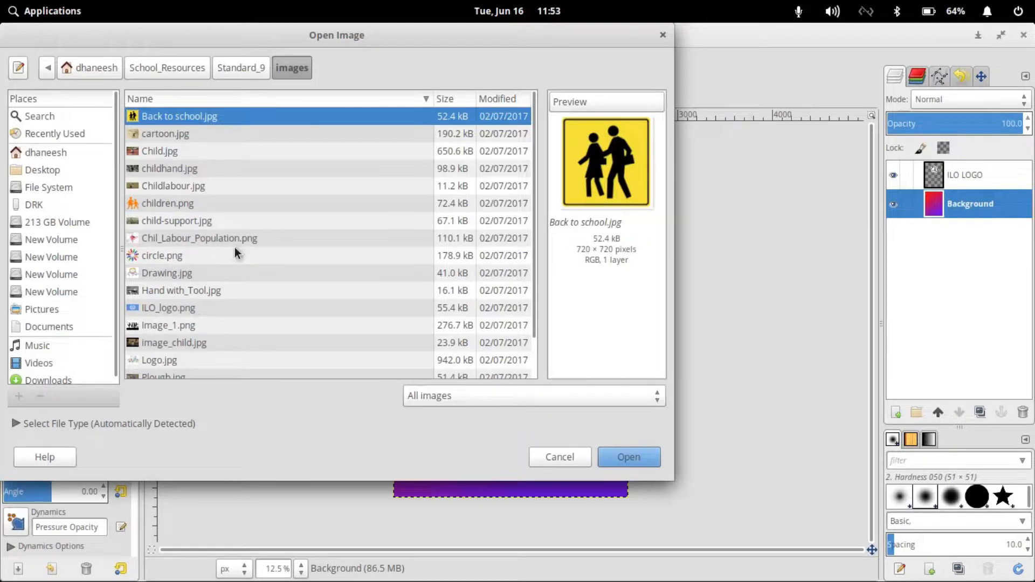
{"action": "left_click", "coordinate": [201, 326]}
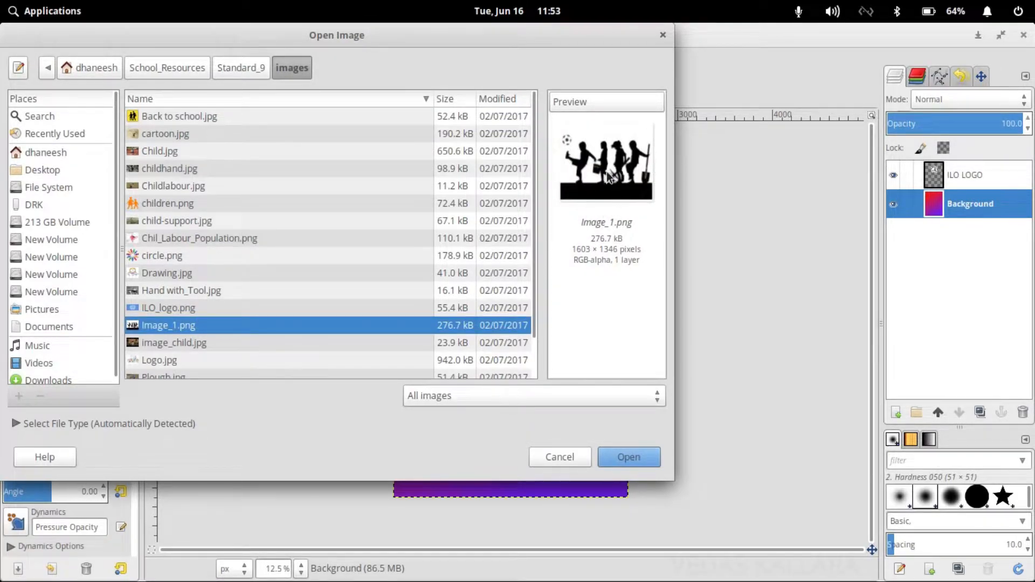
{"action": "left_click", "coordinate": [613, 458]}
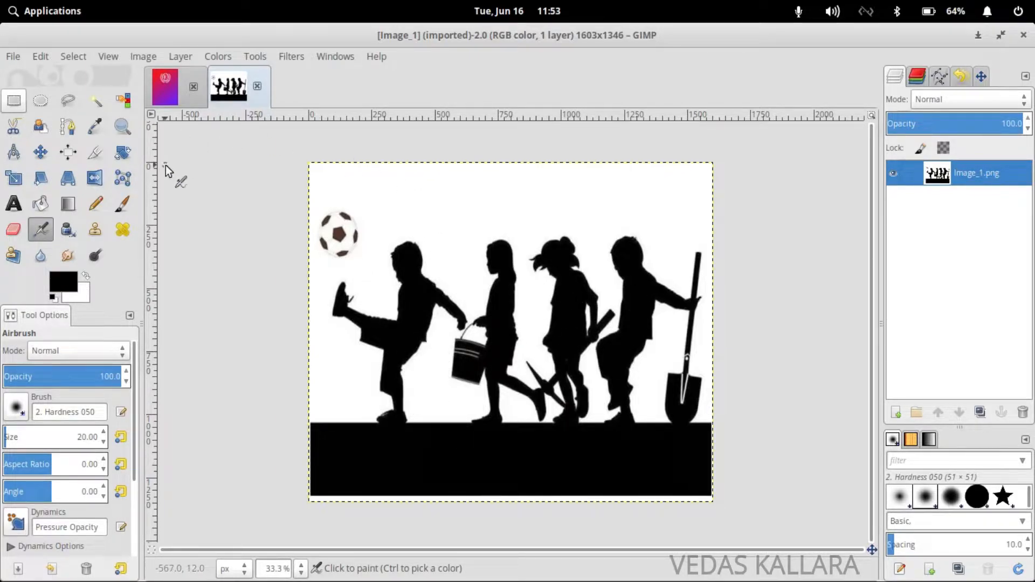
Try Fuzzy Select on the ball-kicking child's silhouette and the football's dark centre patch in Image_1.png
{"action": "left_click", "coordinate": [163, 92]}
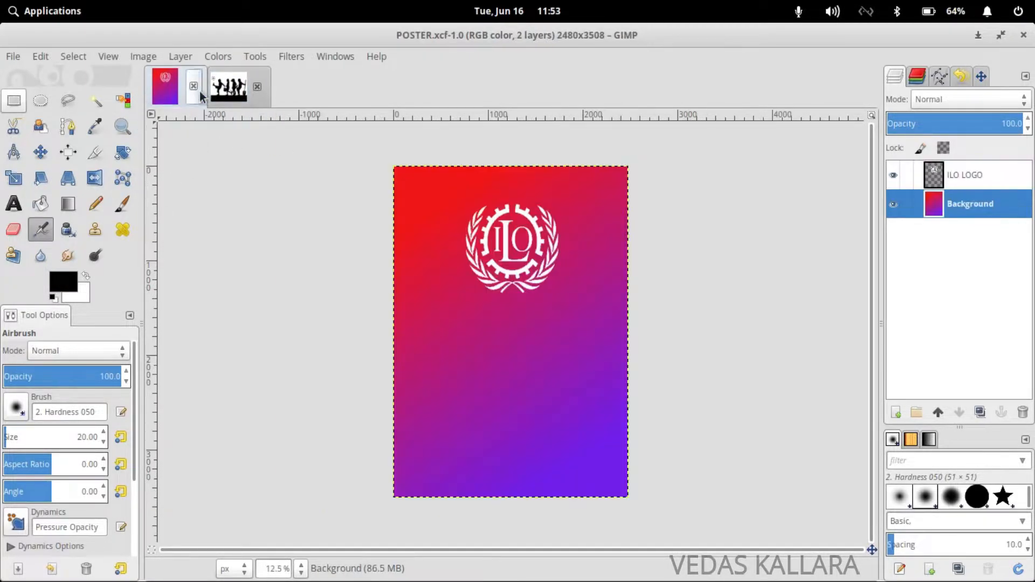
{"action": "left_click", "coordinate": [241, 97]}
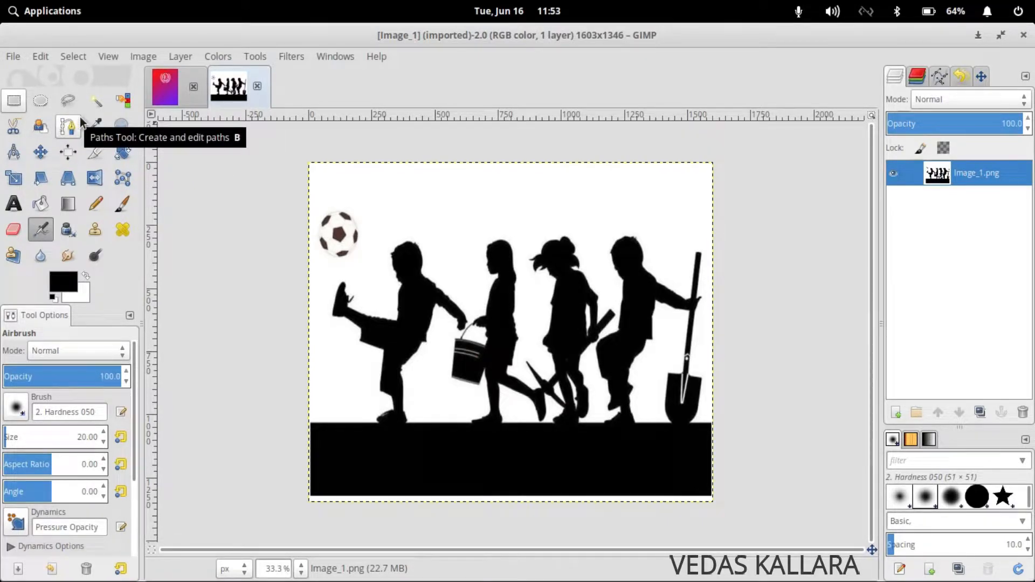
{"action": "left_click", "coordinate": [92, 101]}
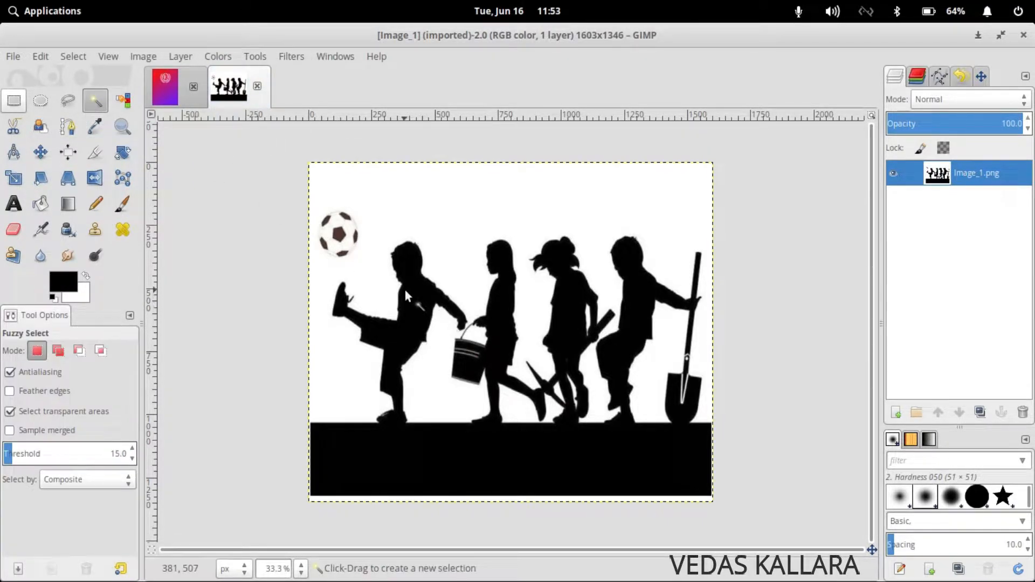
{"action": "left_click", "coordinate": [403, 287]}
{"action": "left_click", "coordinate": [342, 234]}
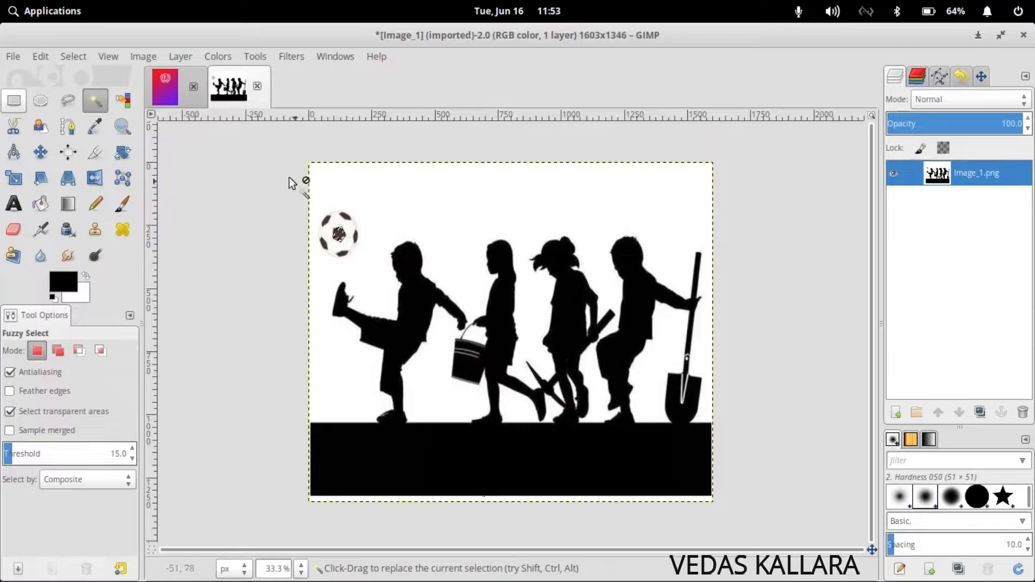
Select the black silhouettes with Select by Color, add the football's dark patches to the selection, and copy the visible pixels
{"action": "left_click", "coordinate": [126, 103]}
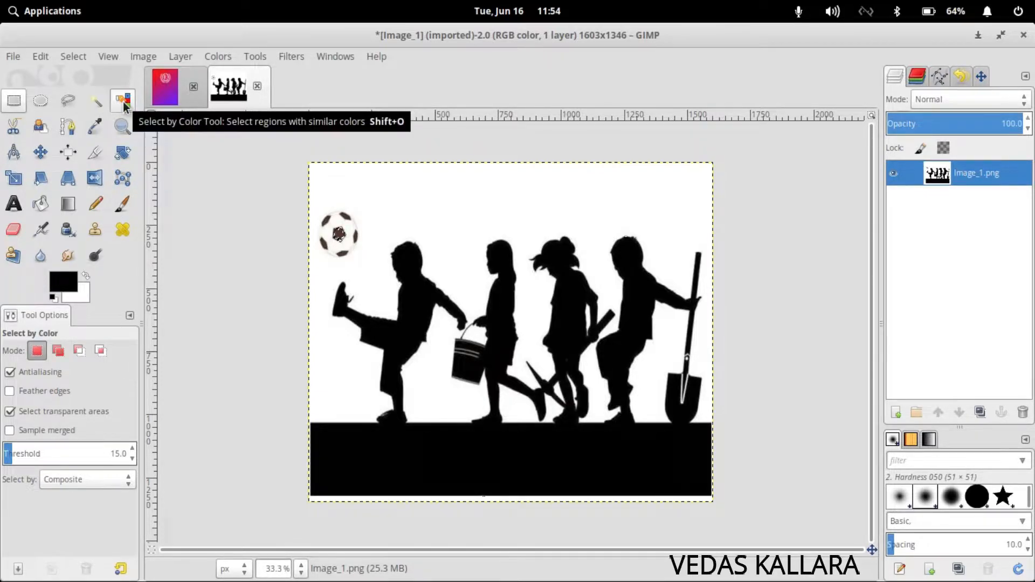
{"action": "left_click", "coordinate": [415, 325]}
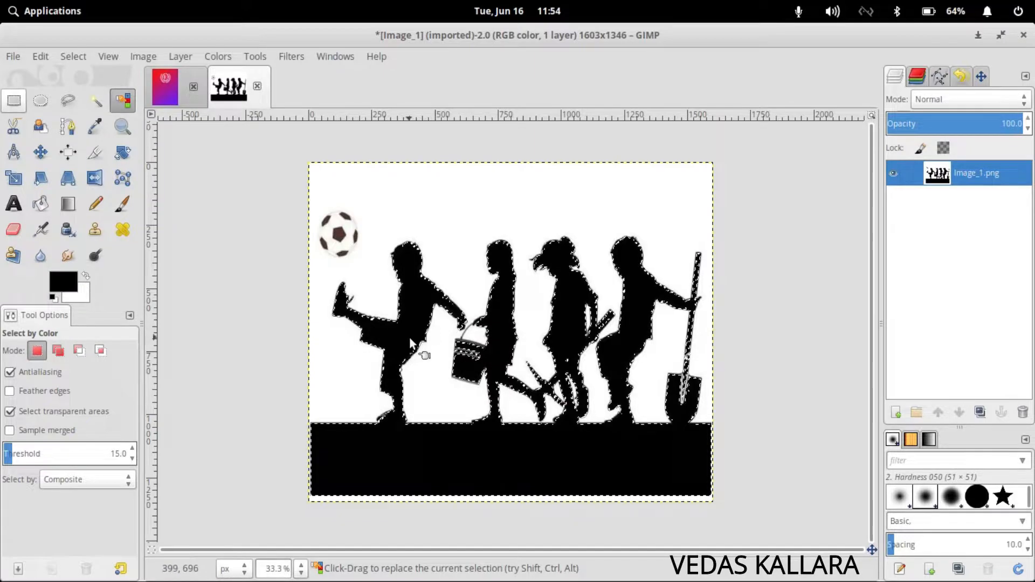
{"action": "left_click", "coordinate": [341, 255], "text": "shift"}
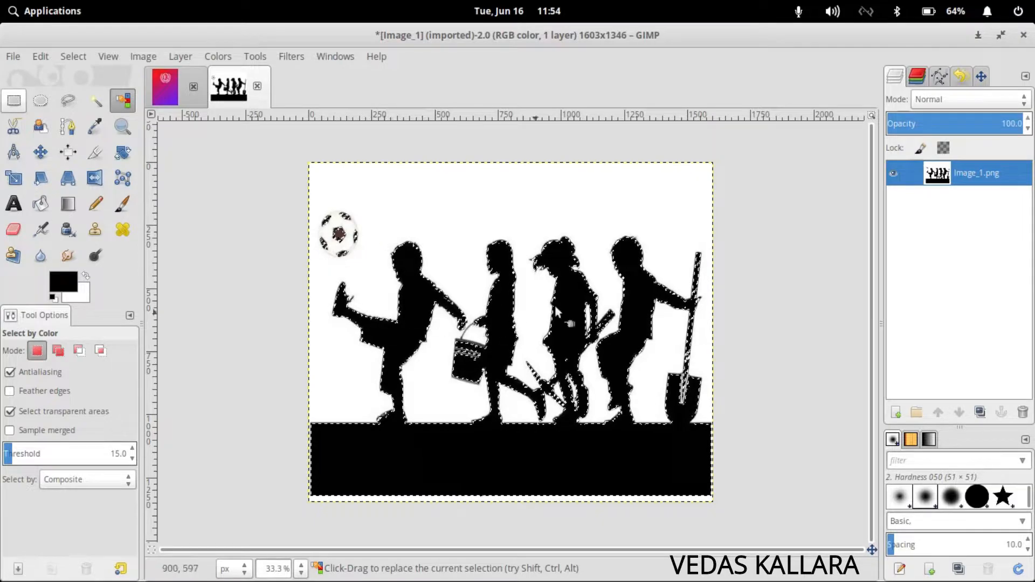
{"action": "left_click", "coordinate": [40, 59]}
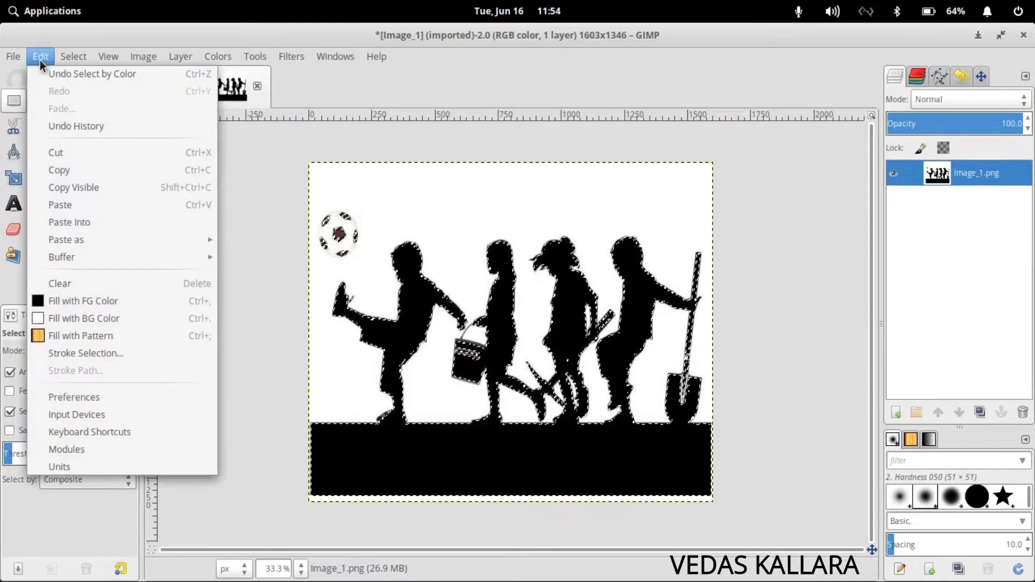
{"action": "left_click", "coordinate": [72, 188]}
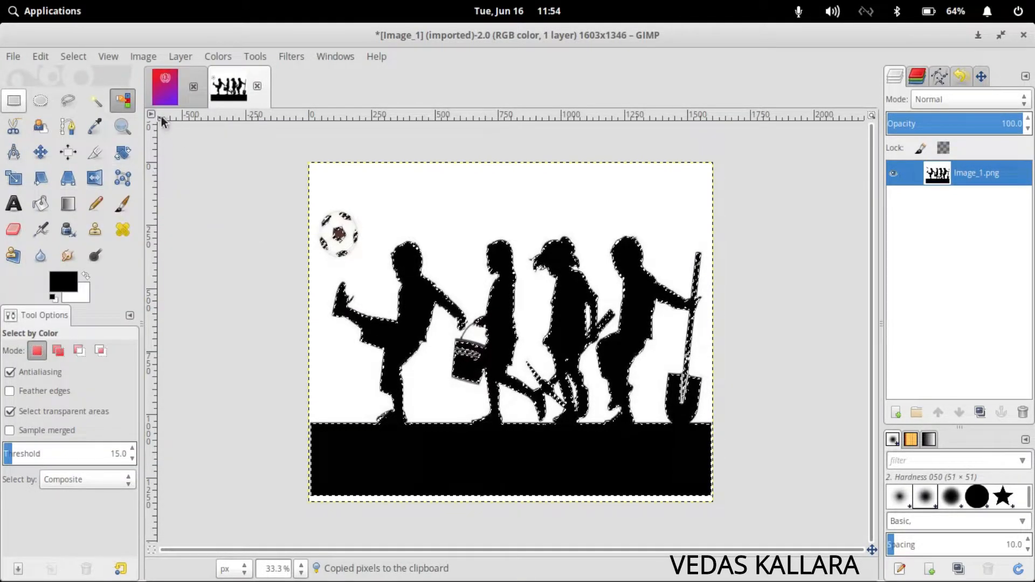
Paste the copied silhouettes into POSTER.xcf and turn the floating selection into a new layer
{"action": "left_click", "coordinate": [167, 95]}
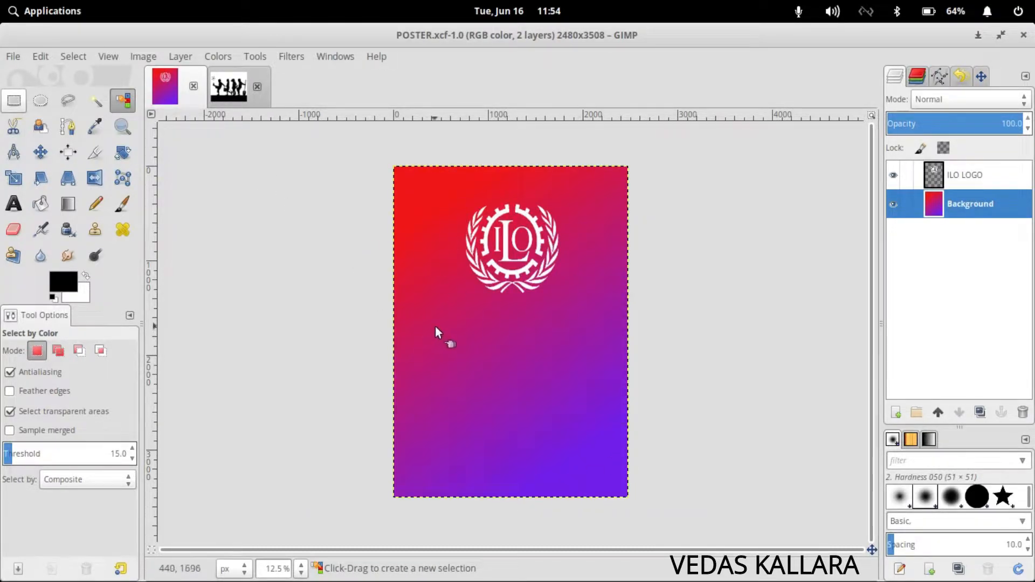
{"action": "left_click", "coordinate": [36, 61]}
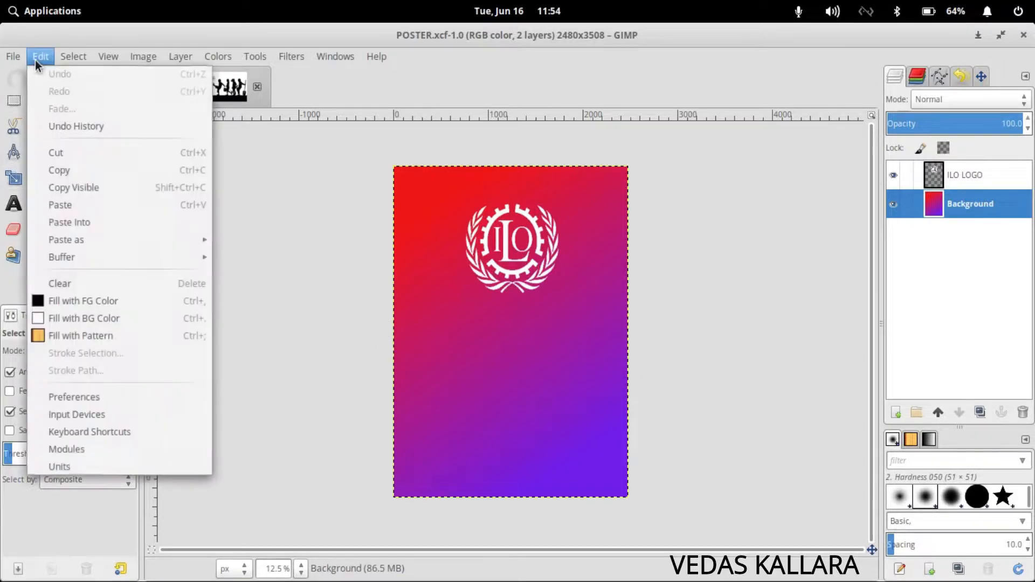
{"action": "left_click", "coordinate": [60, 209]}
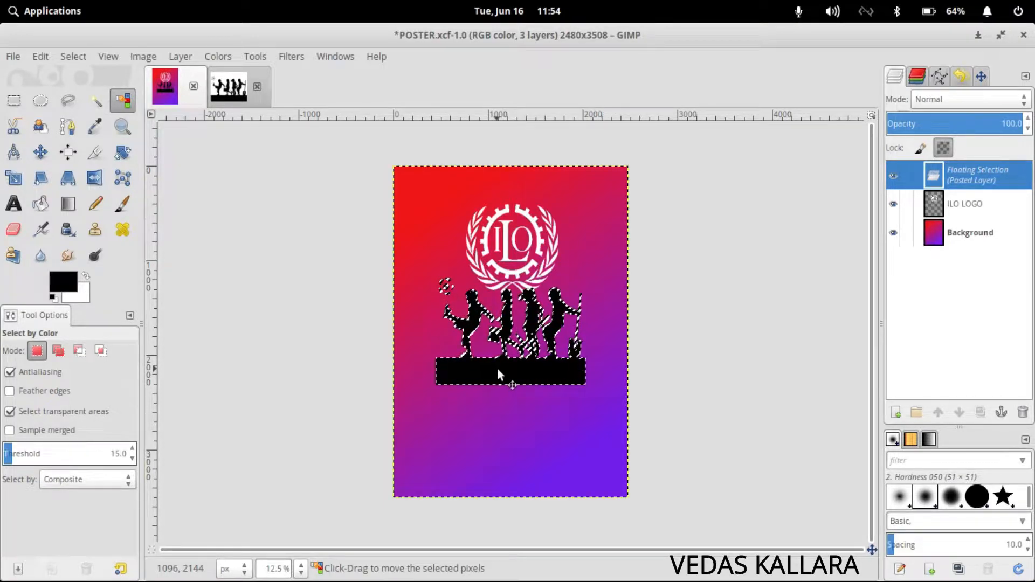
{"action": "scroll", "coordinate": [507, 356], "scroll_direction": "up", "scroll_amount": 2, "text": "ctrl"}
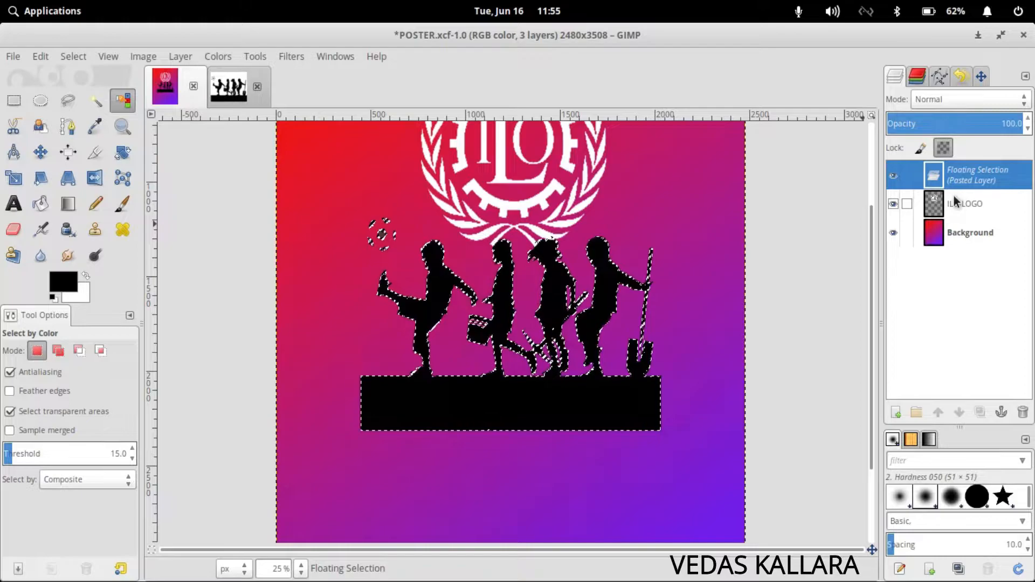
{"action": "right_click", "coordinate": [959, 179]}
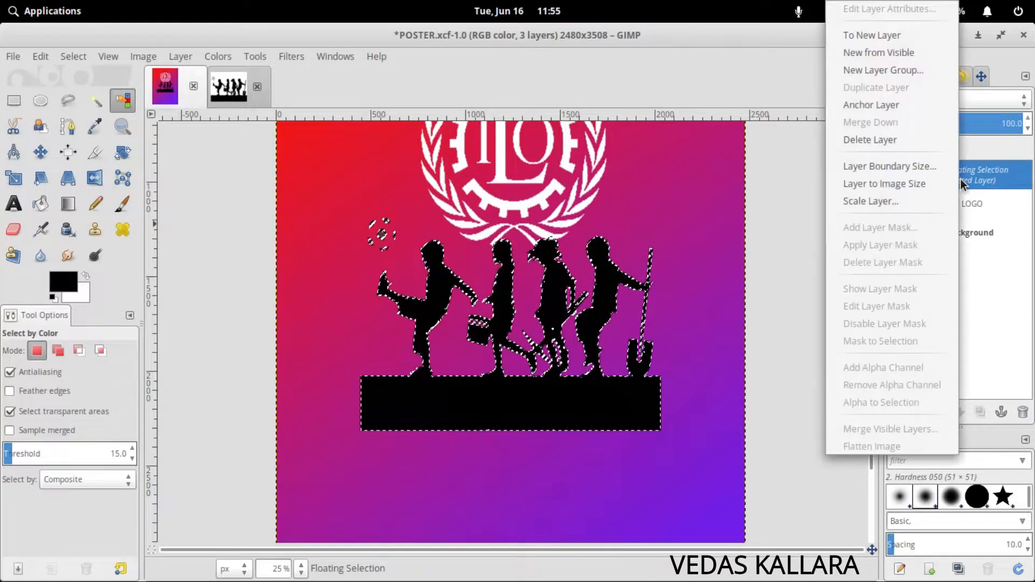
{"action": "left_click", "coordinate": [900, 35]}
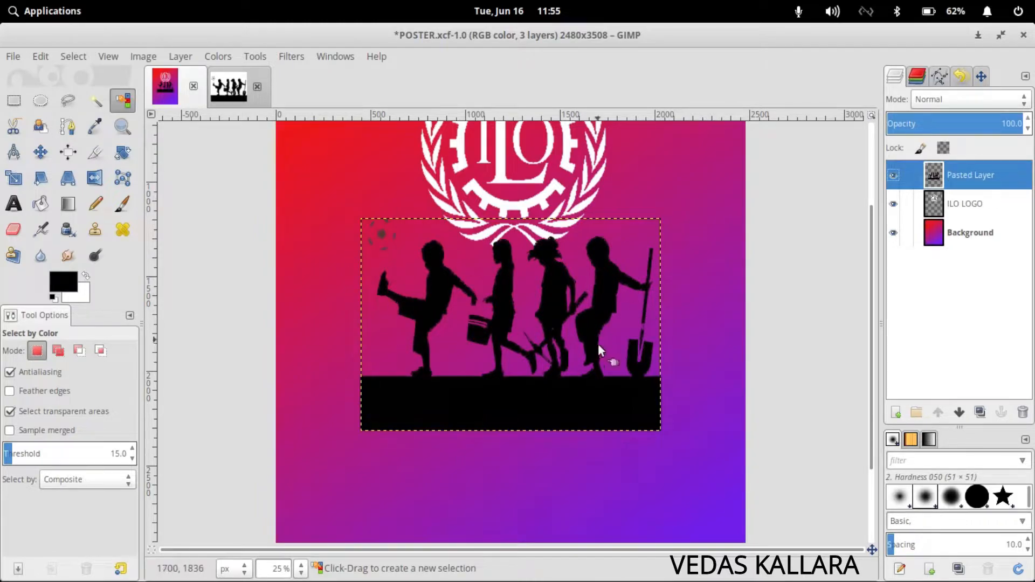
Rename the pasted silhouettes layer as students and toggle its visibility off and on to check it
{"action": "right_click", "coordinate": [963, 176]}
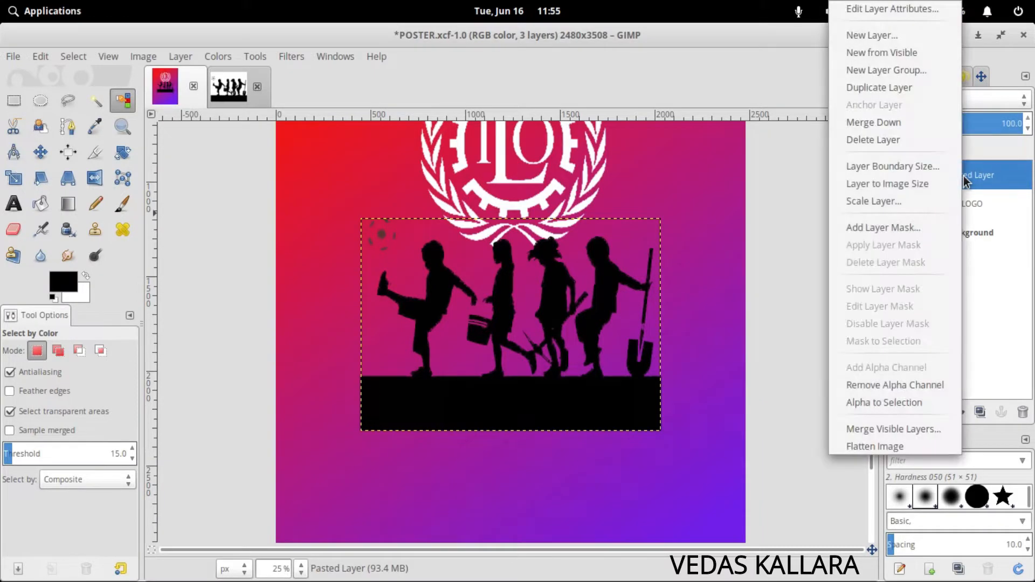
{"action": "left_click", "coordinate": [907, 11]}
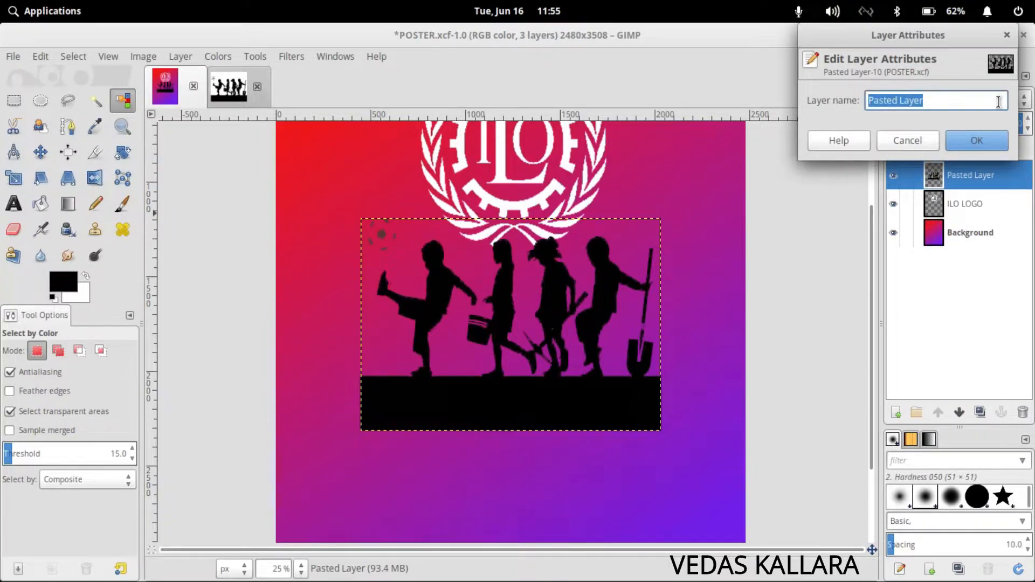
{"action": "type", "text": "students"}
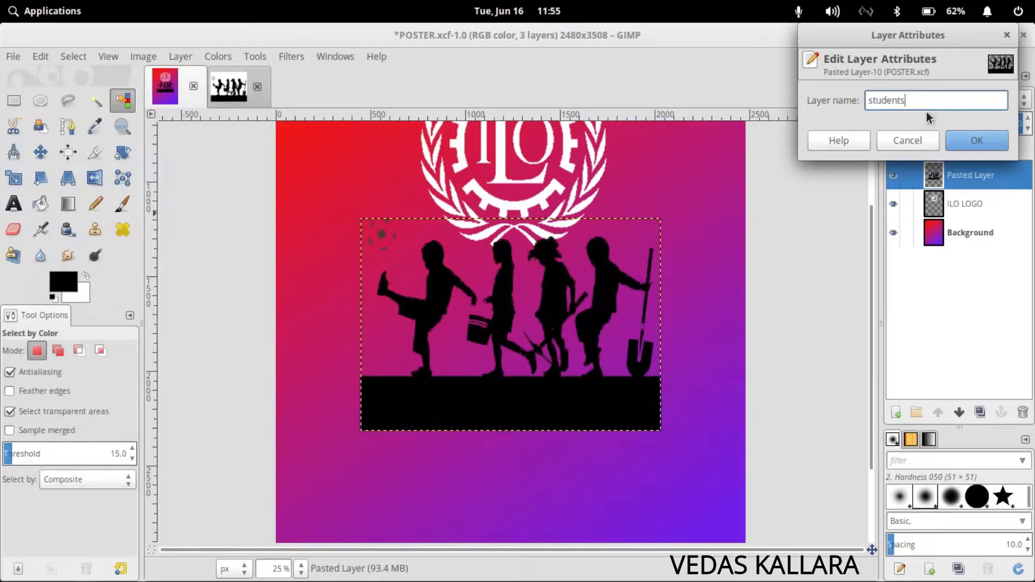
{"action": "left_click", "coordinate": [960, 134]}
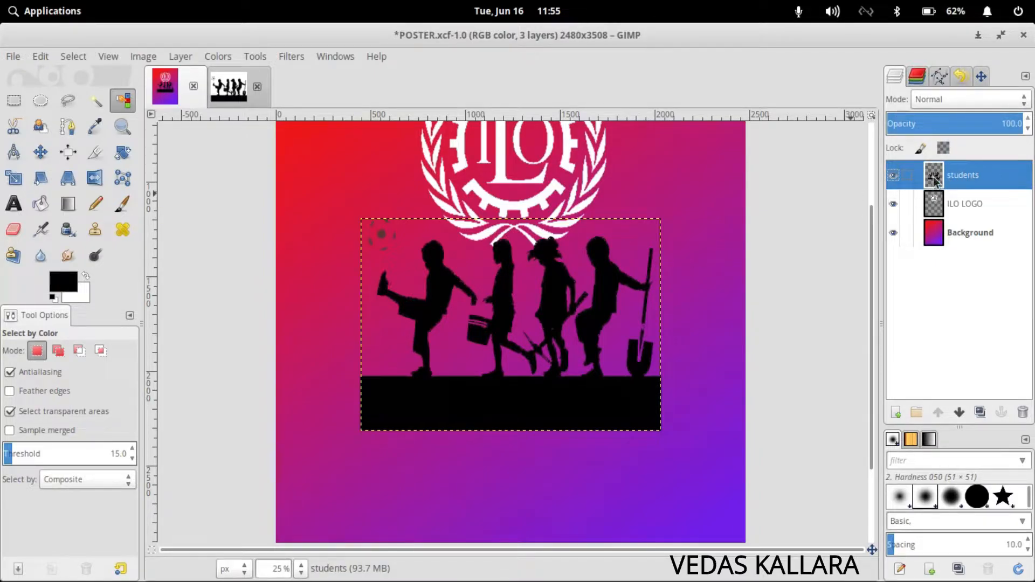
{"action": "left_click", "coordinate": [894, 178]}
{"action": "left_click", "coordinate": [893, 175]}
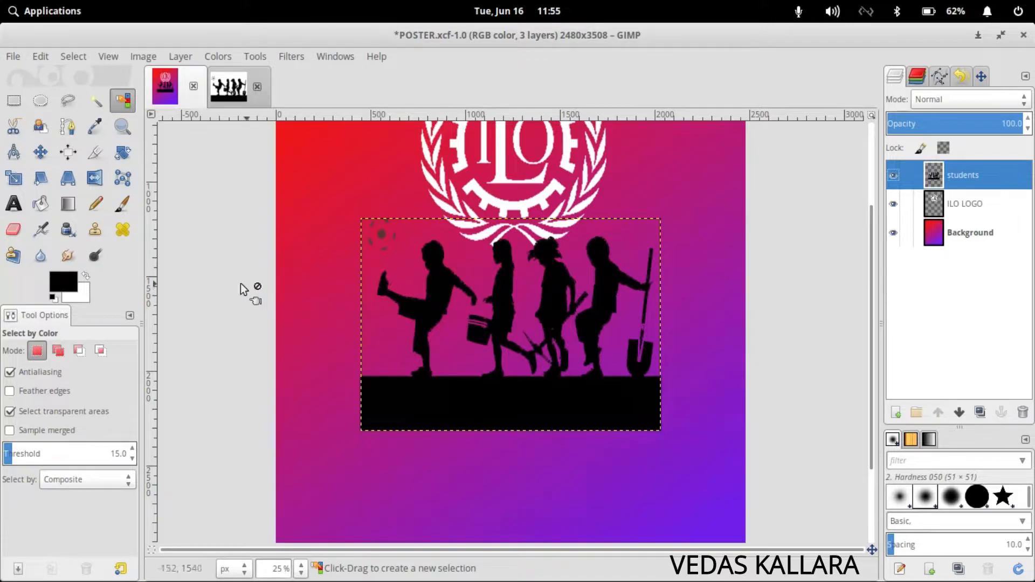
Move the students layer to the poster's lower edge and scale it to 2468 × 1323 px, spanning the poster's width
{"action": "left_click", "coordinate": [15, 178]}
{"action": "left_click", "coordinate": [497, 313]}
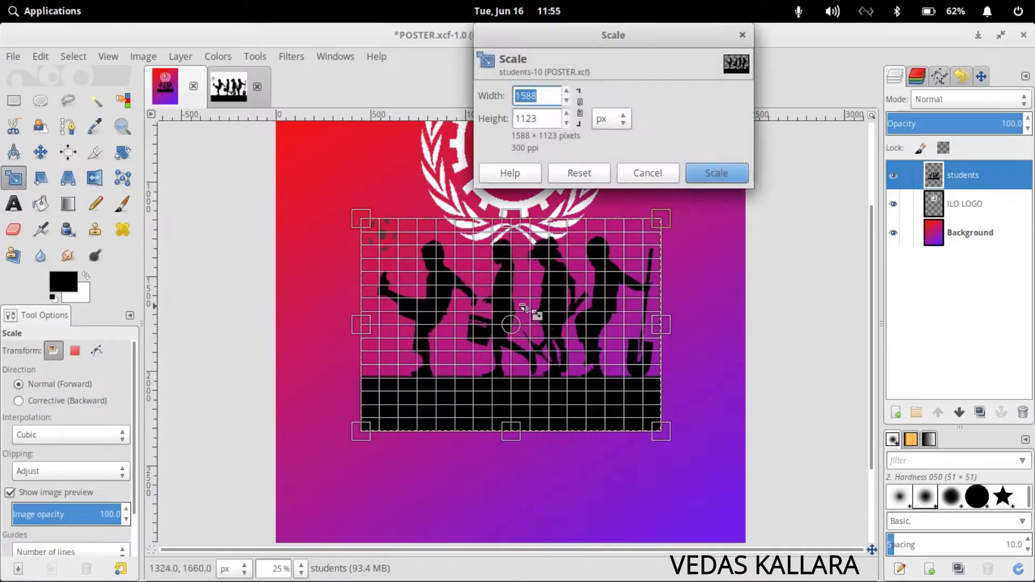
{"action": "scroll", "coordinate": [559, 277], "scroll_direction": "down", "scroll_amount": 2}
{"action": "scroll", "coordinate": [541, 273], "scroll_direction": "down", "scroll_amount": 2}
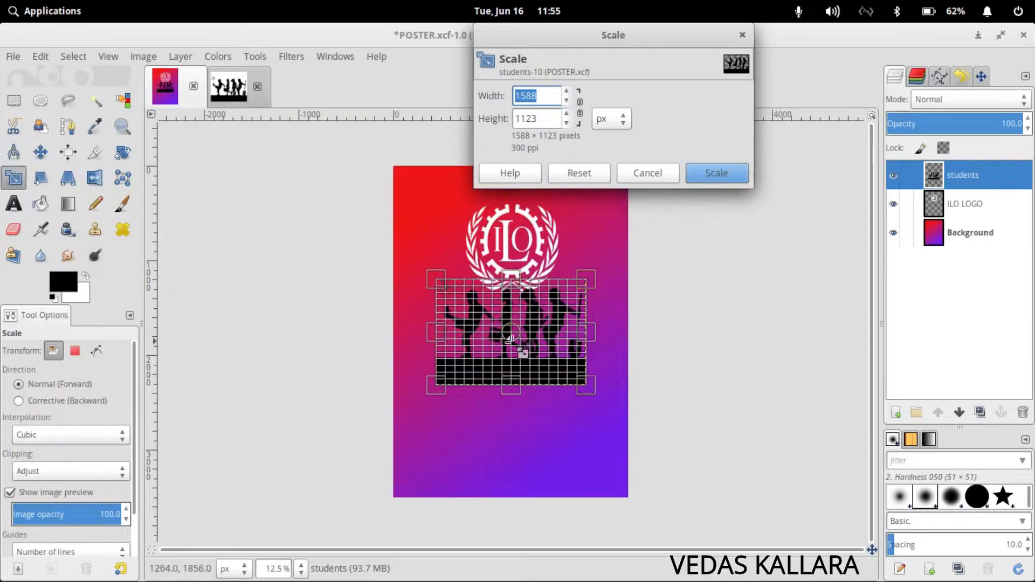
{"action": "left_click_drag", "start_coordinate": [510, 340], "coordinate": [509, 416]}
{"action": "left_click_drag", "start_coordinate": [432, 468], "coordinate": [394, 492]}
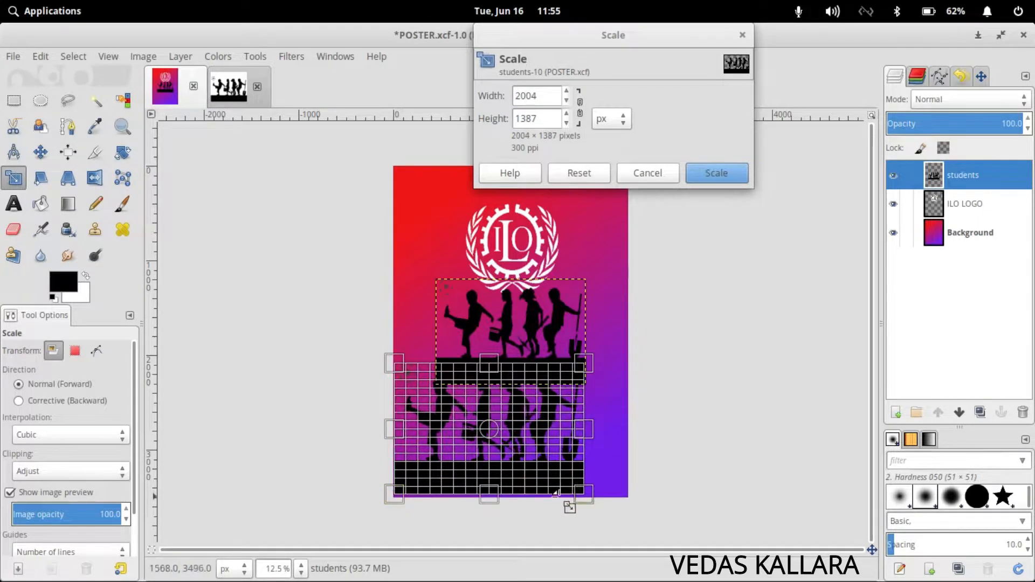
{"action": "left_click_drag", "start_coordinate": [585, 494], "coordinate": [629, 496]}
{"action": "left_click_drag", "start_coordinate": [520, 367], "coordinate": [520, 375]}
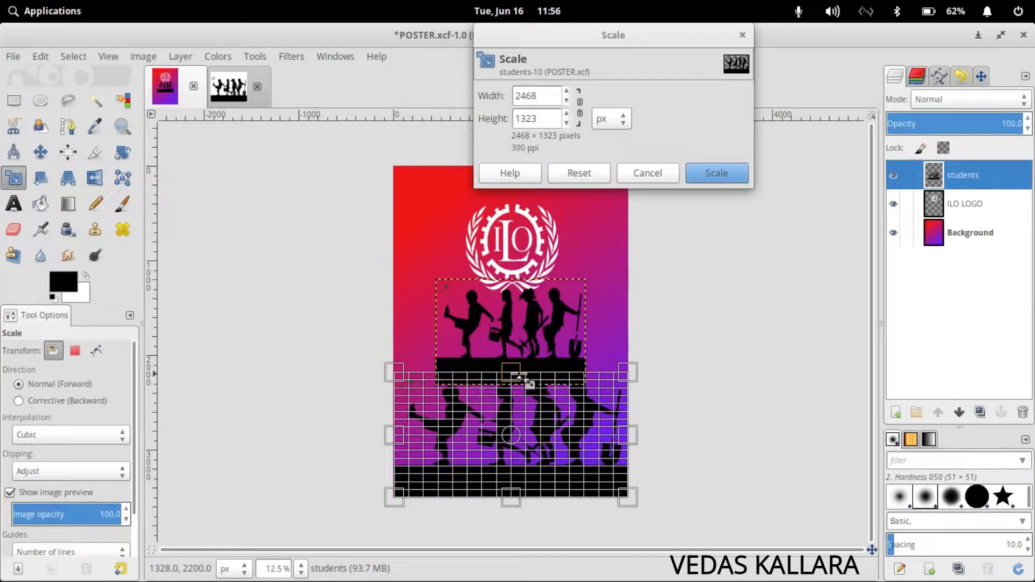
{"action": "left_click", "coordinate": [717, 174]}
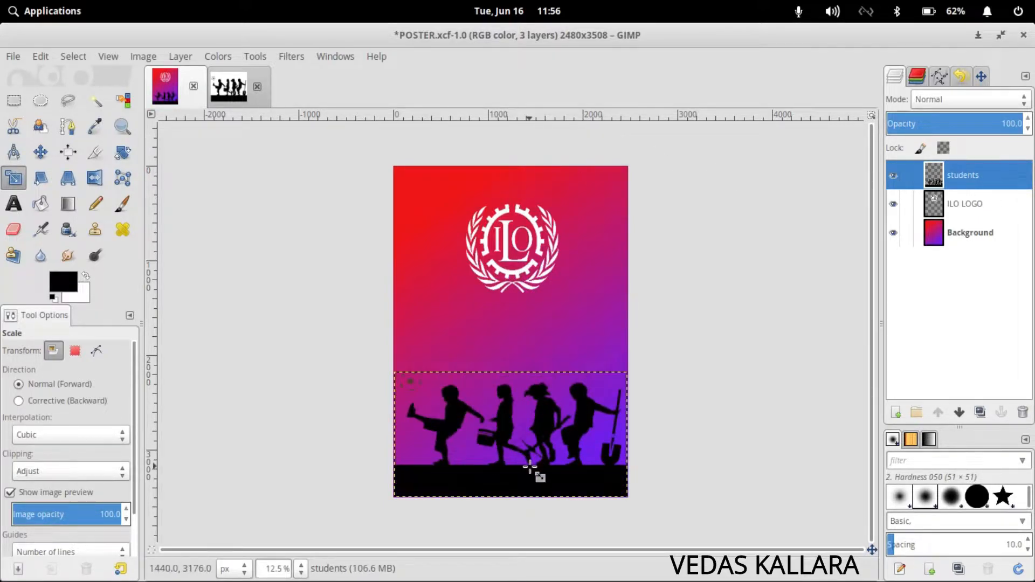
Inspect the scaled silhouettes on the poster and go through the ILO LOGO, Background and students layers
{"action": "scroll", "coordinate": [532, 436], "scroll_direction": "up", "scroll_amount": 1}
{"action": "scroll", "coordinate": [533, 434], "scroll_direction": "up", "scroll_amount": 1}
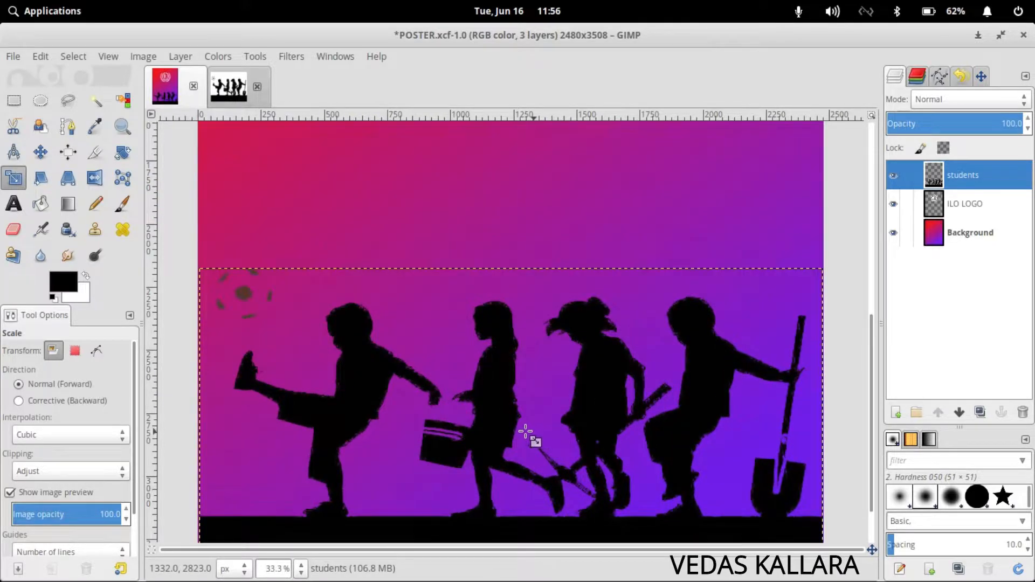
{"action": "scroll", "coordinate": [641, 269], "scroll_direction": "down", "scroll_amount": 1}
{"action": "left_click", "coordinate": [949, 208]}
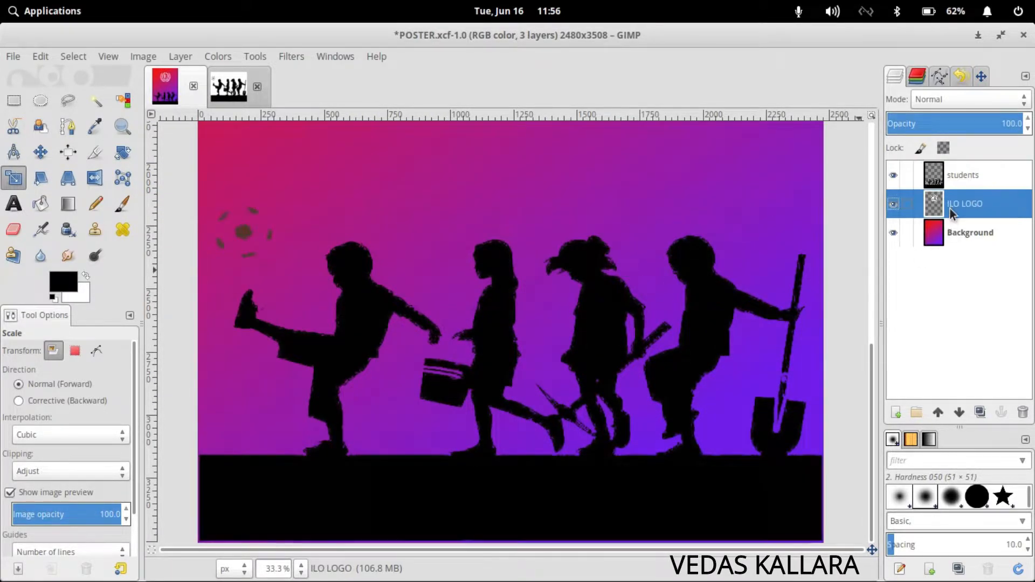
{"action": "left_click", "coordinate": [947, 232]}
{"action": "left_click", "coordinate": [944, 177]}
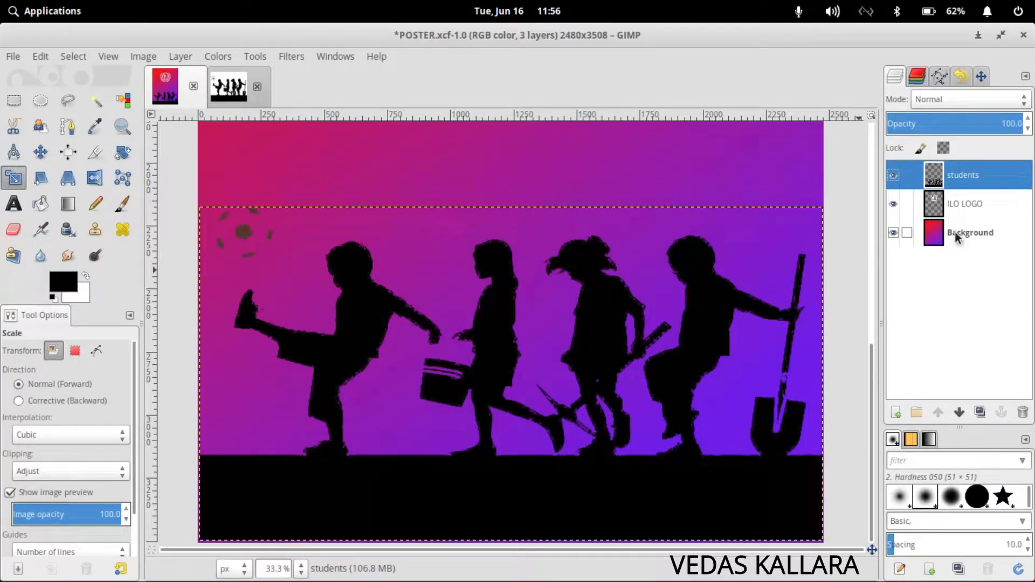
{"action": "scroll", "coordinate": [600, 322], "scroll_direction": "down", "scroll_amount": 2}
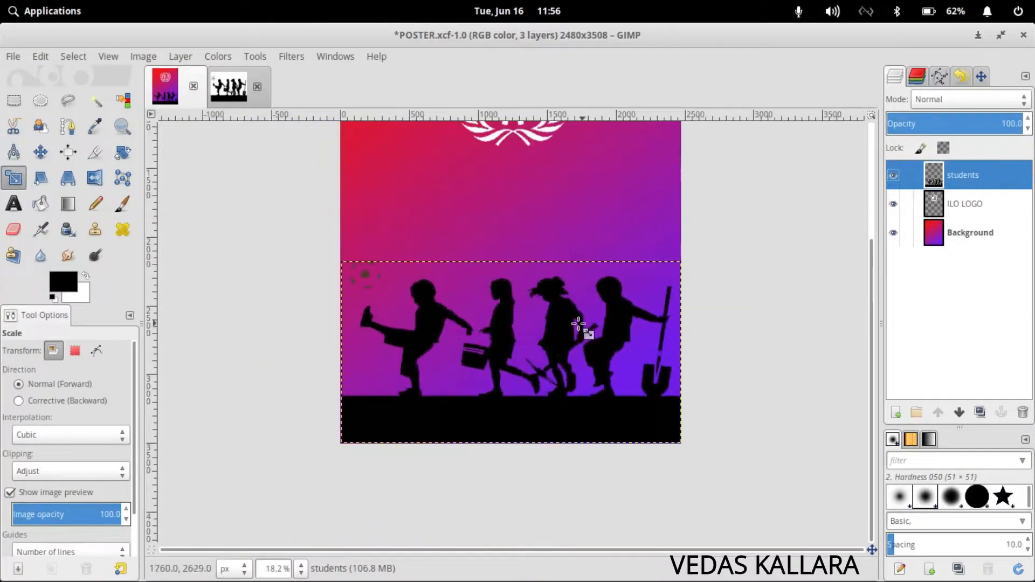
{"action": "scroll", "coordinate": [549, 325], "scroll_direction": "up", "scroll_amount": 3}
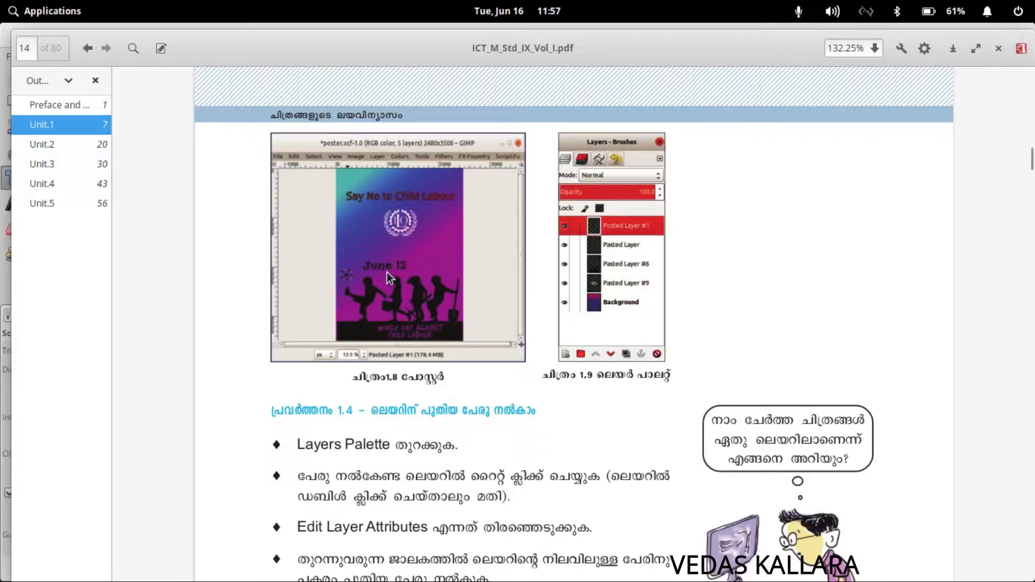
Compare the poster in GIMP with the sample poster on page 14 of ICT_M_Std_IX_Vol_I.pdf, then return to GIMP
{"action": "mouse_move", "coordinate": [541, 574]}
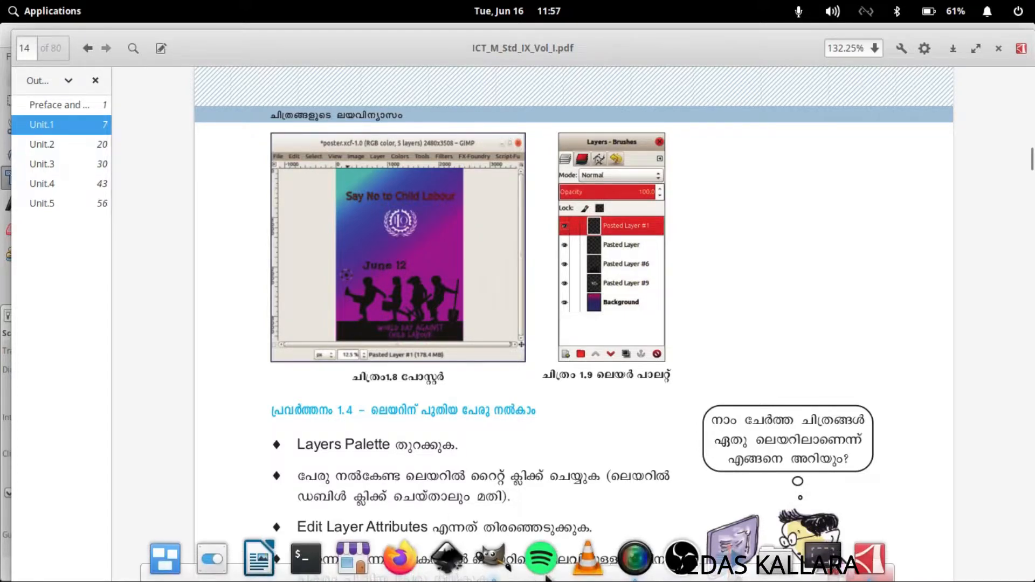
{"action": "key", "text": "alt+Tab"}
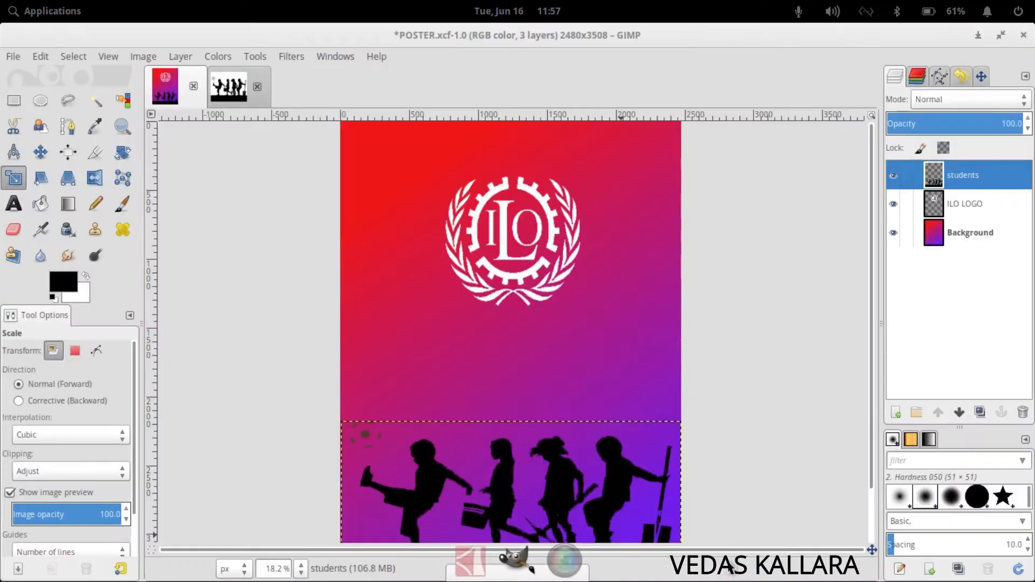
{"action": "scroll", "coordinate": [629, 296], "scroll_direction": "down", "scroll_amount": 2}
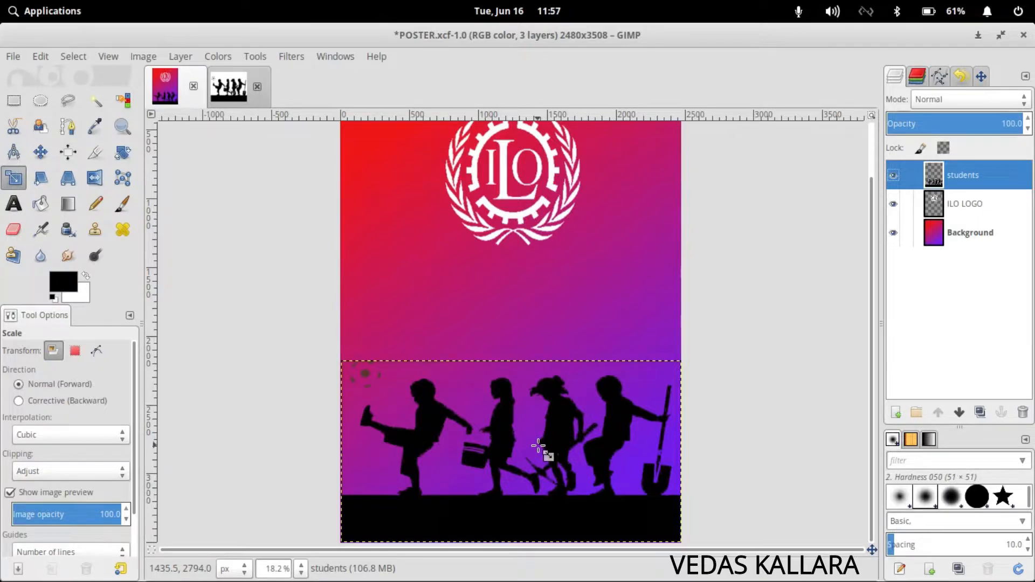
{"action": "key", "text": "alt+Tab"}
{"action": "scroll", "coordinate": [377, 264], "scroll_direction": "up", "scroll_amount": 2, "text": "ctrl"}
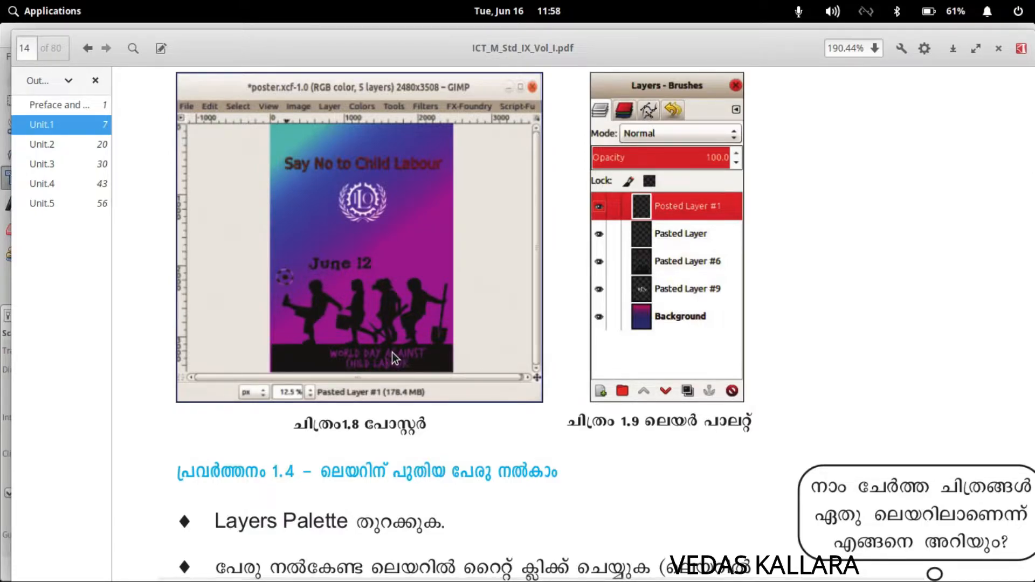
{"action": "mouse_move", "coordinate": [493, 581]}
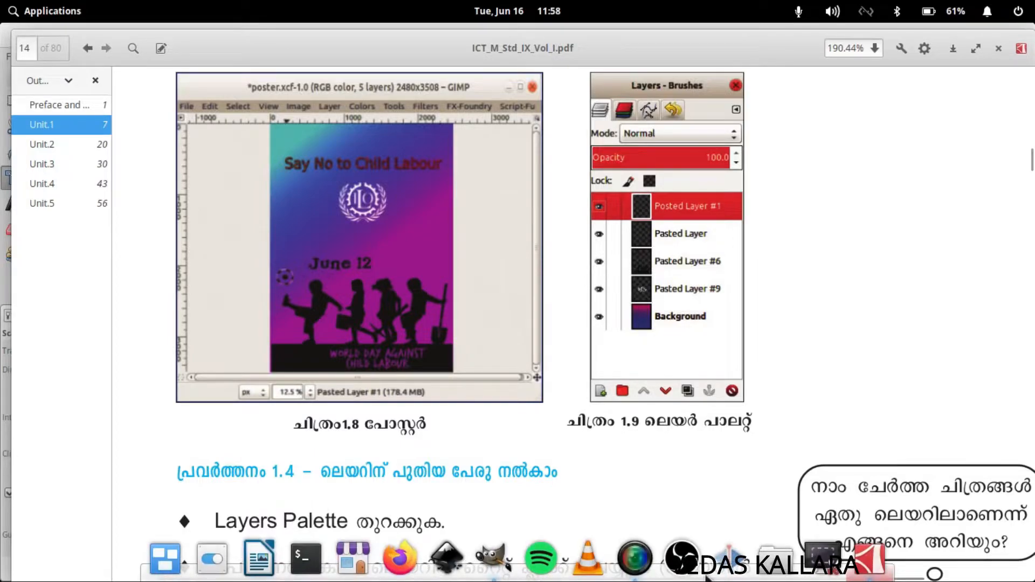
{"action": "key", "text": "alt+Tab"}
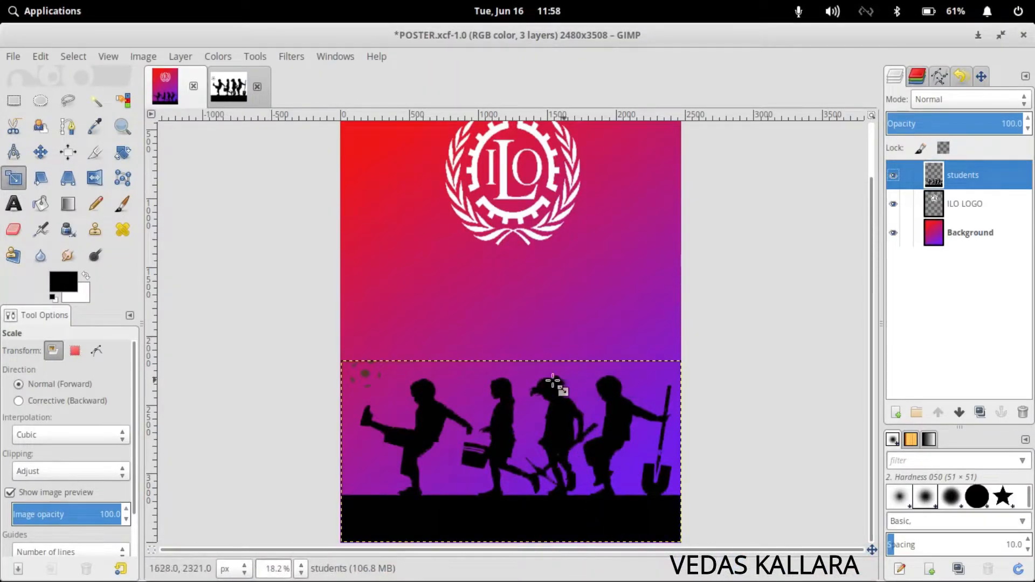
Add a text box about 789 × 141 px on the black strip below the children, reading "WORLD DAY AGANIST CHILD LABOUR"
{"action": "scroll", "coordinate": [554, 432], "scroll_direction": "up", "scroll_amount": 2, "text": "ctrl"}
{"action": "scroll", "coordinate": [554, 431], "scroll_direction": "down", "scroll_amount": 2}
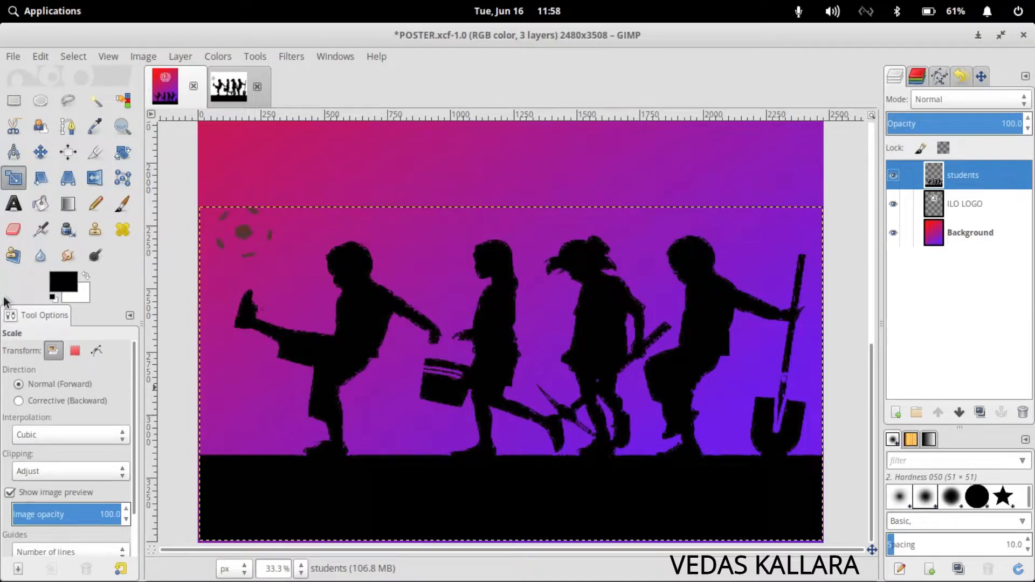
{"action": "left_click", "coordinate": [15, 205]}
{"action": "left_click", "coordinate": [501, 474]}
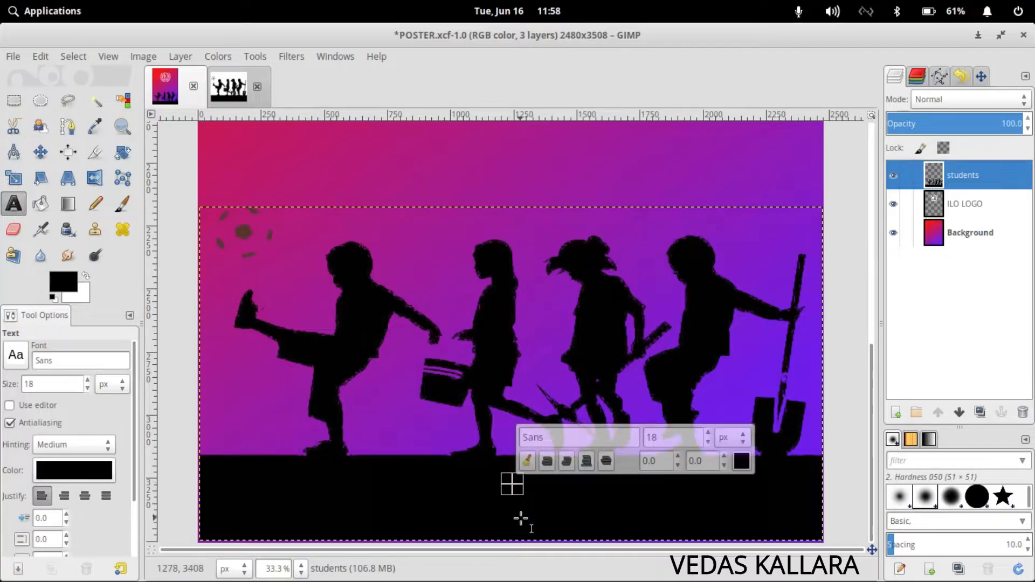
{"action": "left_click_drag", "start_coordinate": [512, 484], "coordinate": [711, 519]}
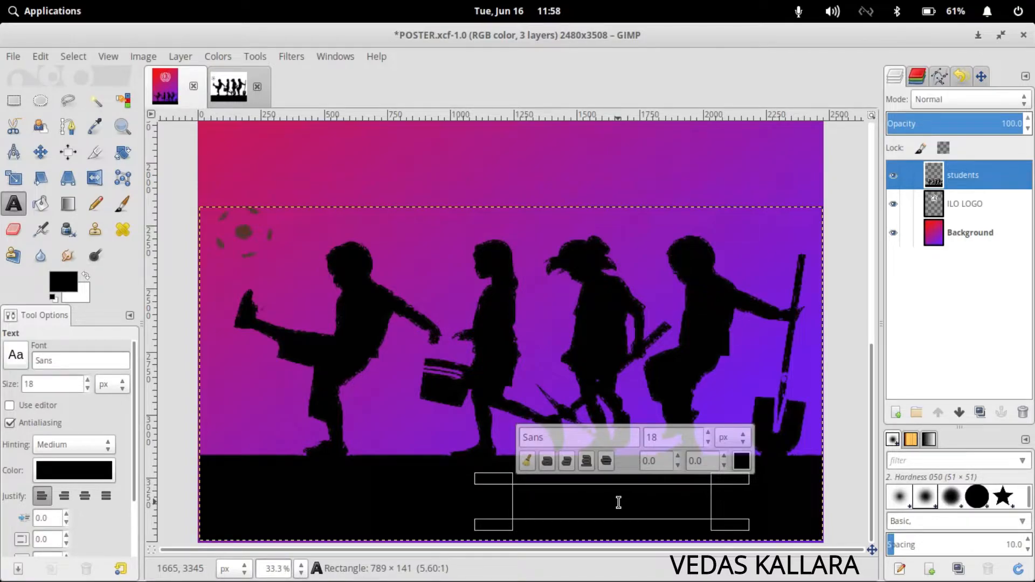
{"action": "type", "text": "WORLD"}
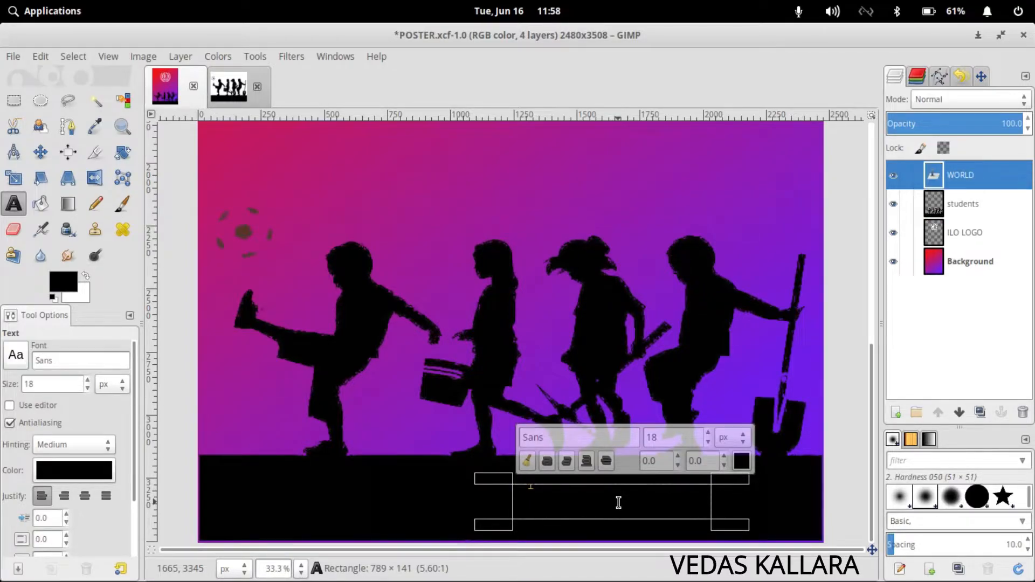
{"action": "type", "text": " DAY AGANI"}
{"action": "type", "text": "S"}
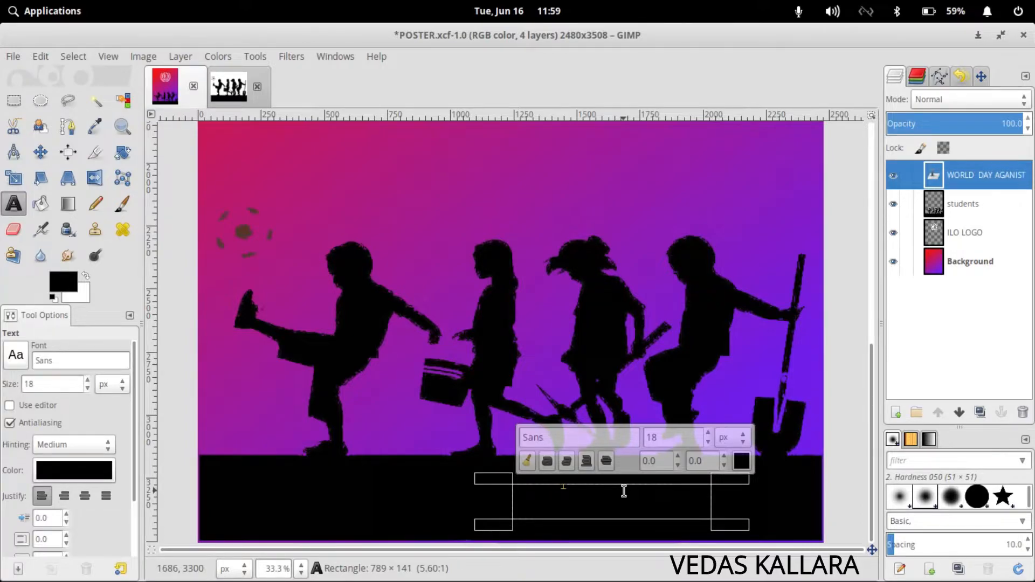
{"action": "type", "text": "T CH"}
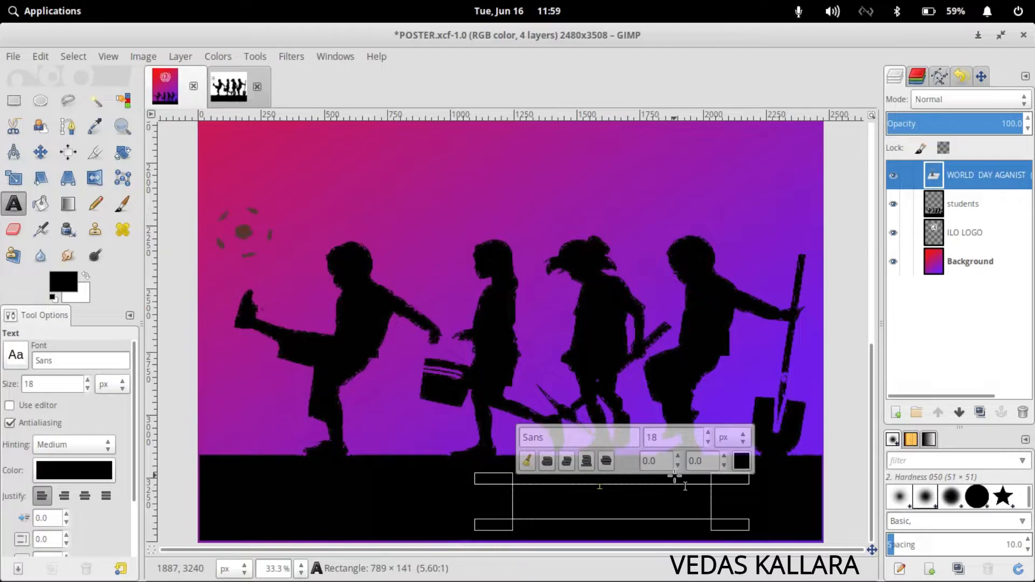
Select all of the slogan text on the black strip and change its color to white
{"action": "key", "text": "ctrl+a"}
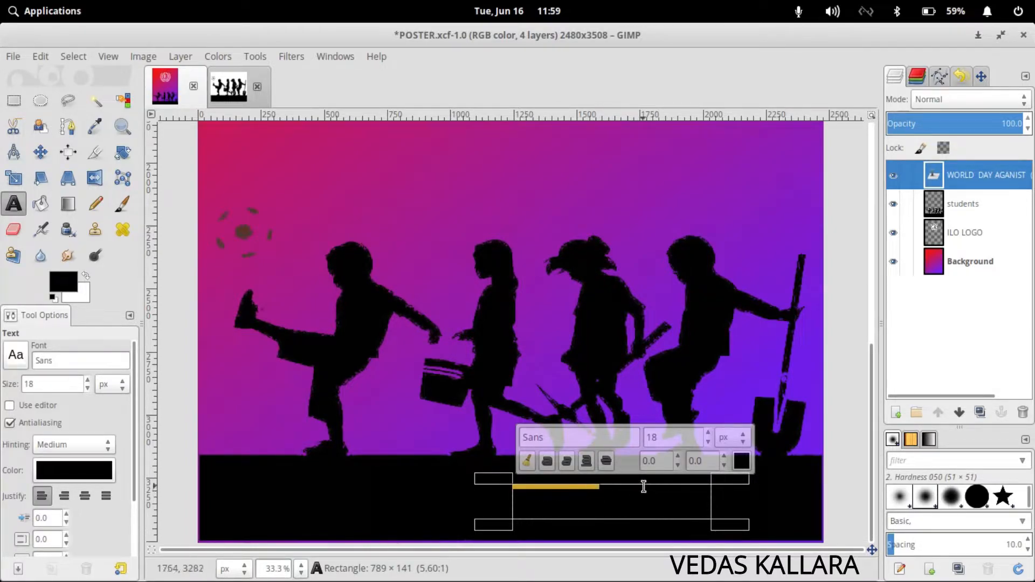
{"action": "left_click", "coordinate": [740, 462]}
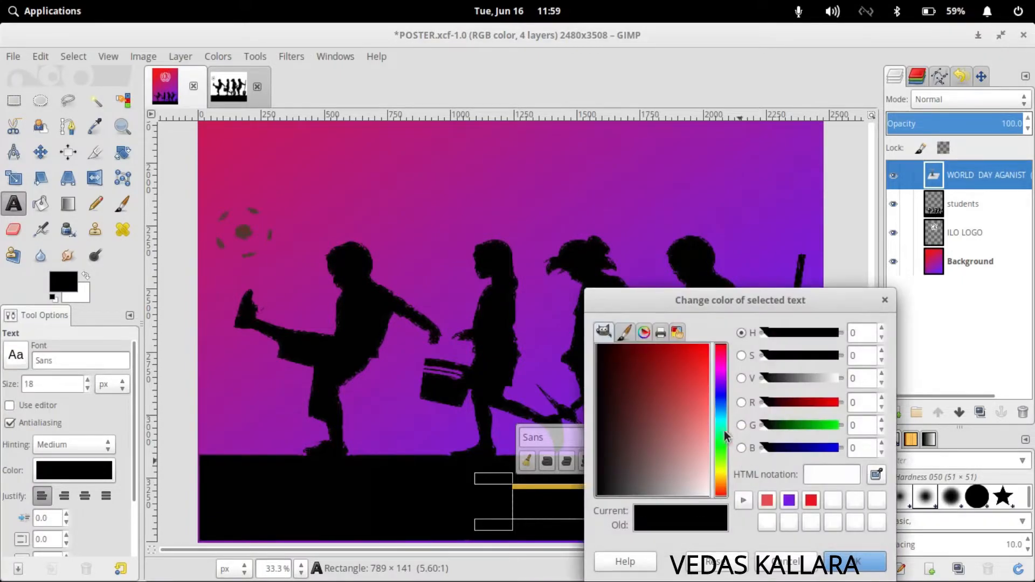
{"action": "left_click_drag", "start_coordinate": [689, 479], "coordinate": [699, 497]}
{"action": "left_click", "coordinate": [854, 561]}
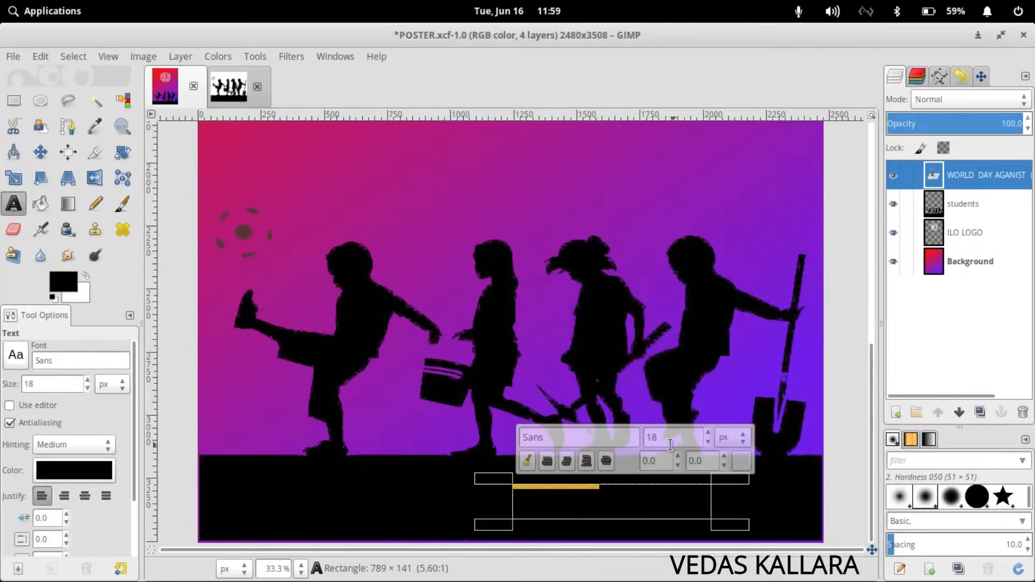
Set the slogan's font size to 73 px and enlarge its text box to about 1053 × 201 px
{"action": "left_click", "coordinate": [707, 434]}
{"action": "type", "text": "35"}
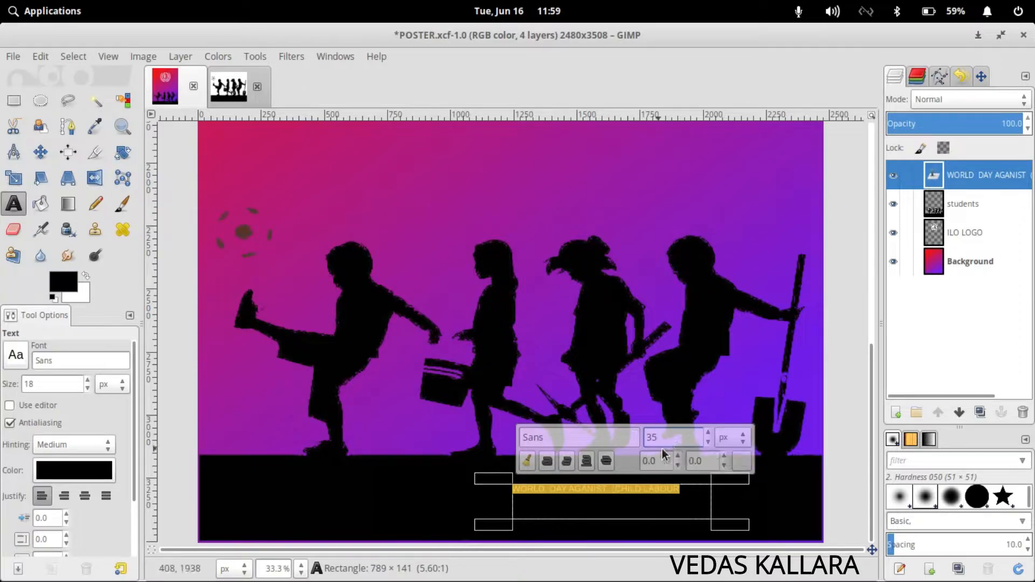
{"action": "left_click_drag", "start_coordinate": [672, 439], "coordinate": [637, 444]}
{"action": "type", "text": "45"}
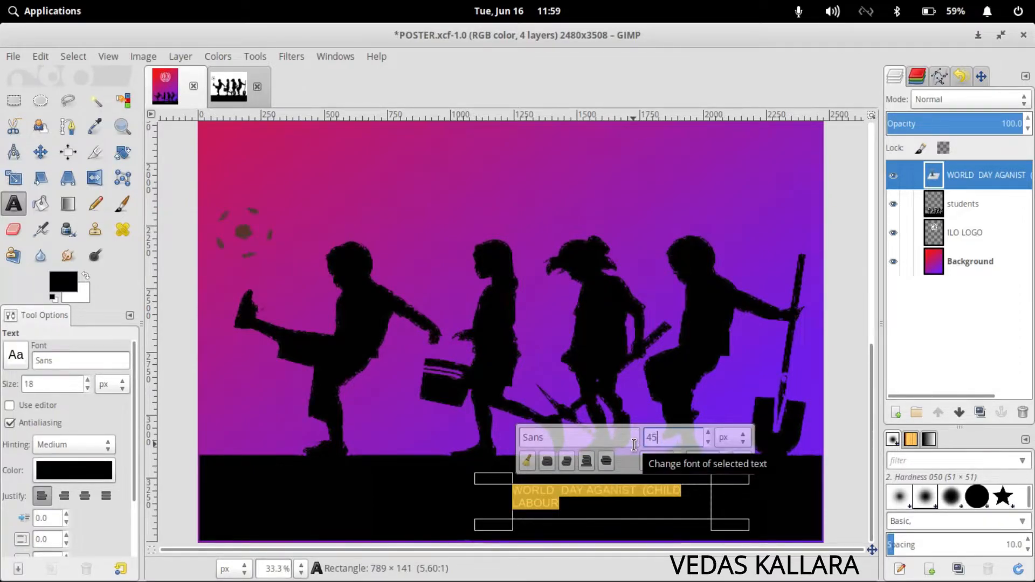
{"action": "key", "text": "BackSpace"}
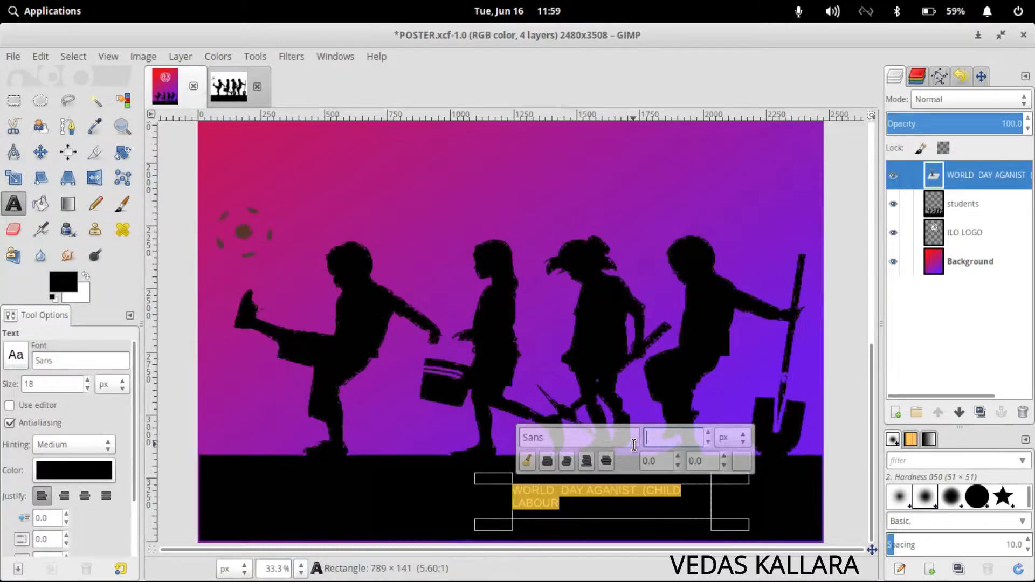
{"action": "type", "text": "75"}
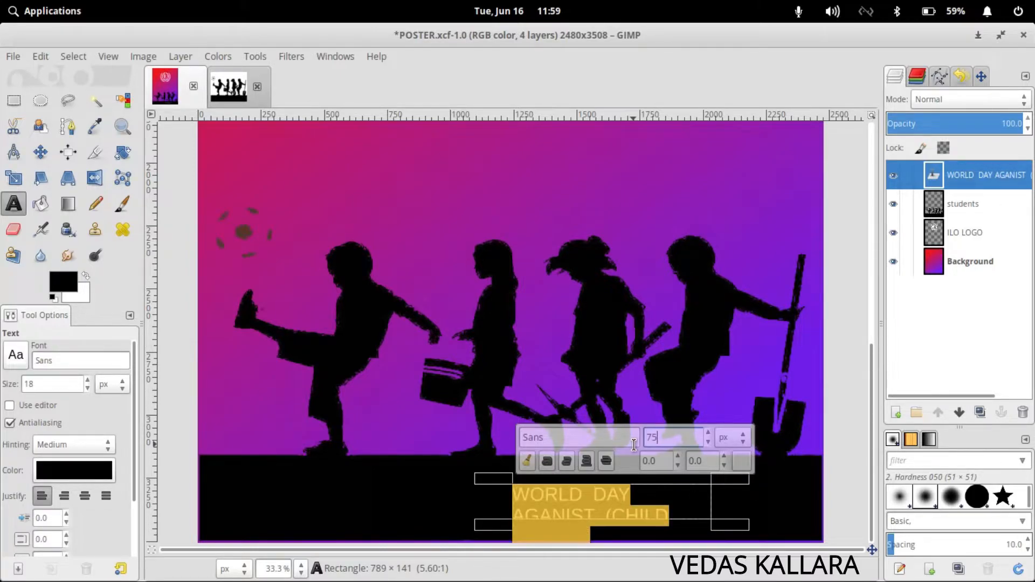
{"action": "key", "text": "Down"}
{"action": "key", "text": "Down"}
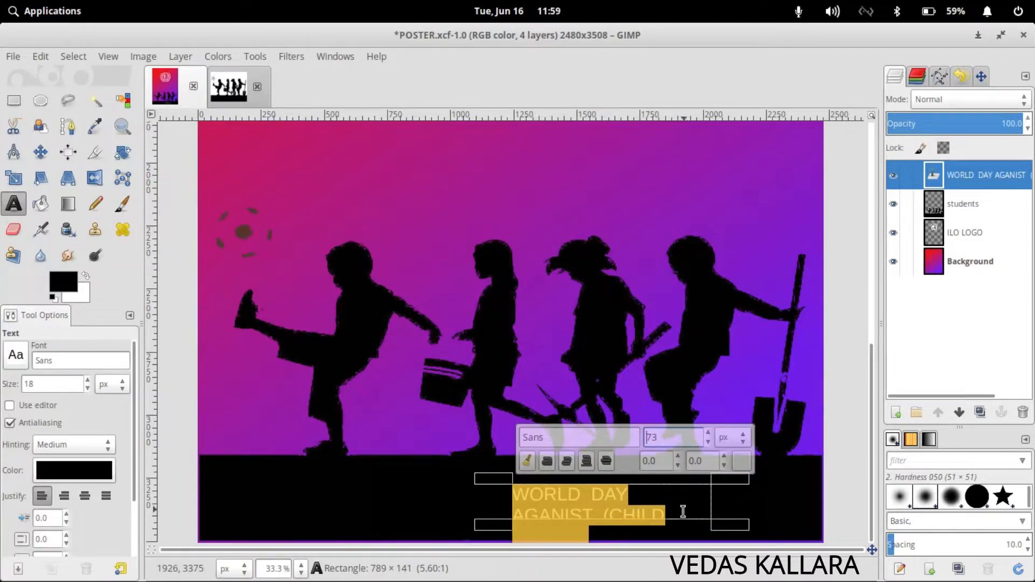
{"action": "left_click_drag", "start_coordinate": [746, 530], "coordinate": [814, 550]}
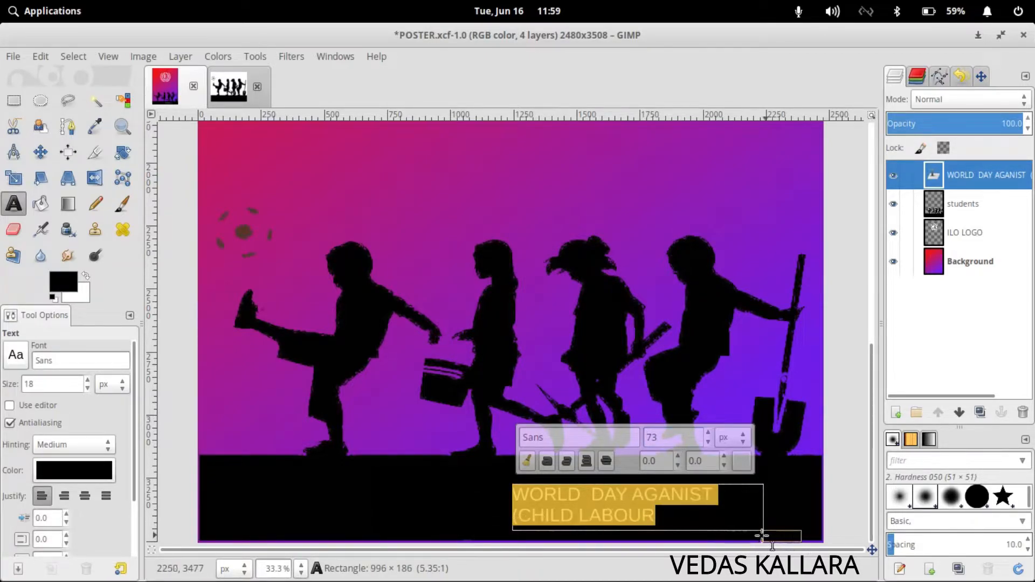
{"action": "left_click_drag", "start_coordinate": [497, 483], "coordinate": [483, 480]}
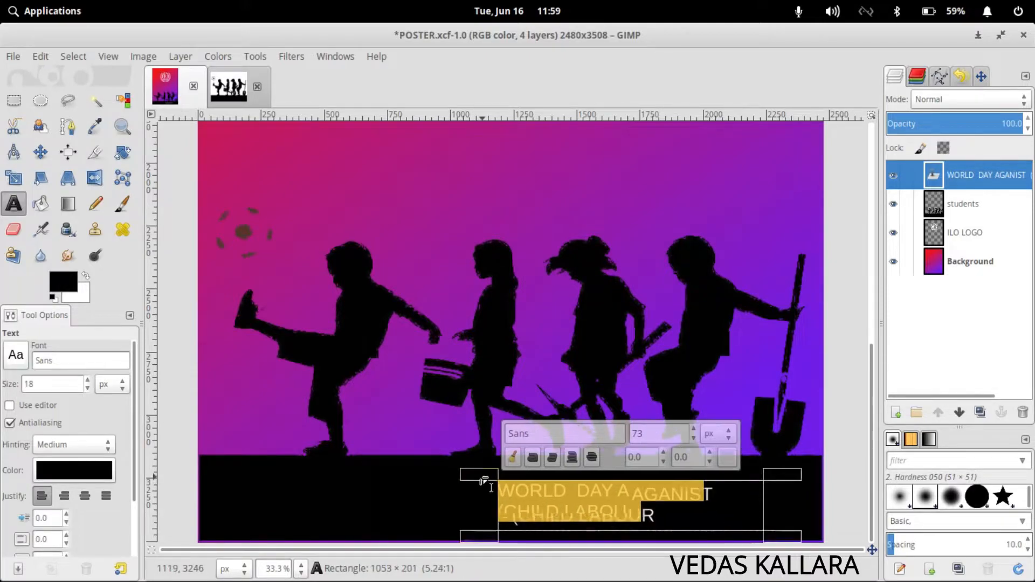
Switch to ICT_M_Std_IX_Vol_I.pdf, examine the slogan lettering on the sample poster up close, and return to GIMP
{"action": "key", "text": "alt+Tab"}
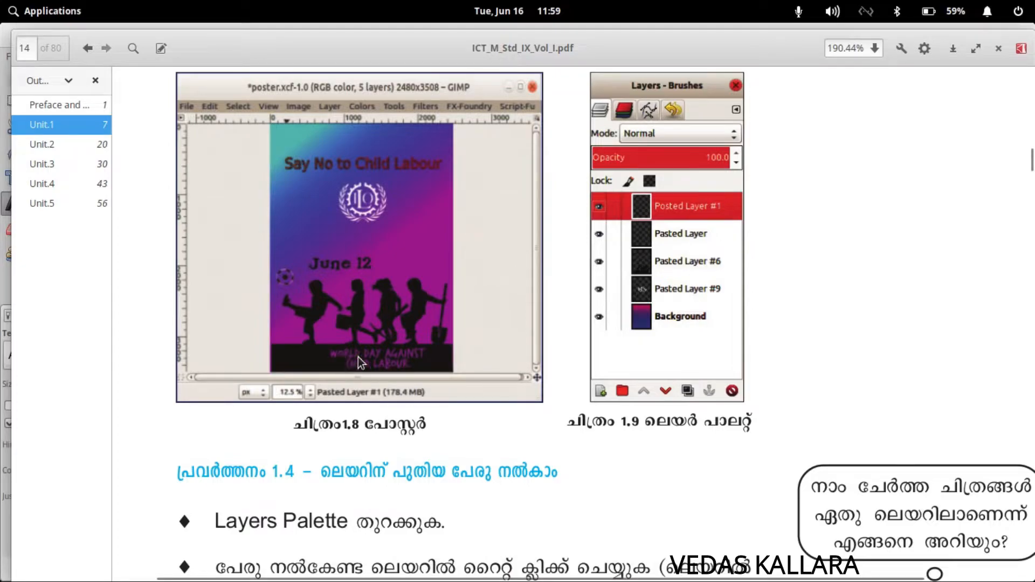
{"action": "scroll", "coordinate": [325, 371], "scroll_direction": "up", "scroll_amount": 2}
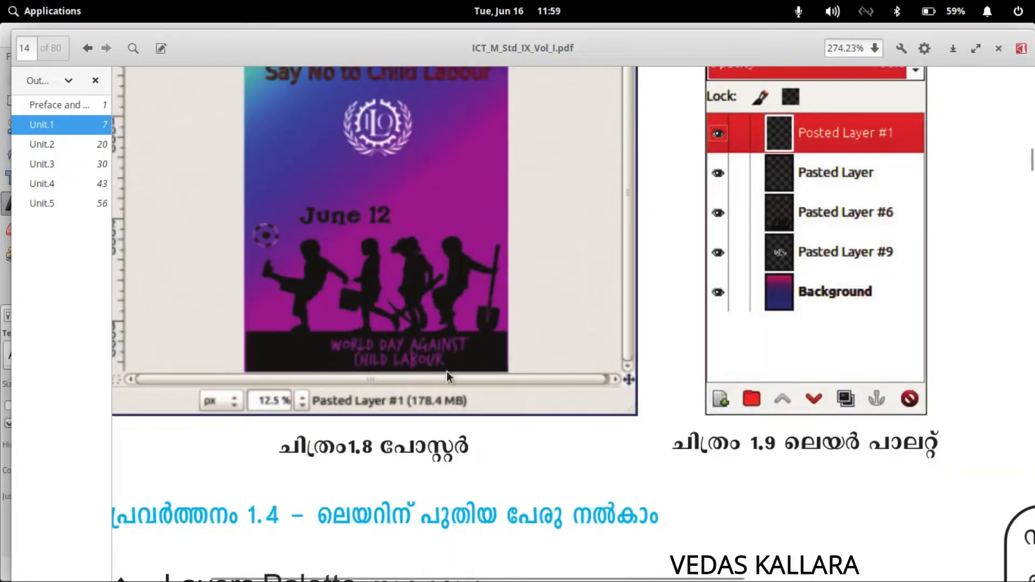
{"action": "key", "text": "alt+Tab"}
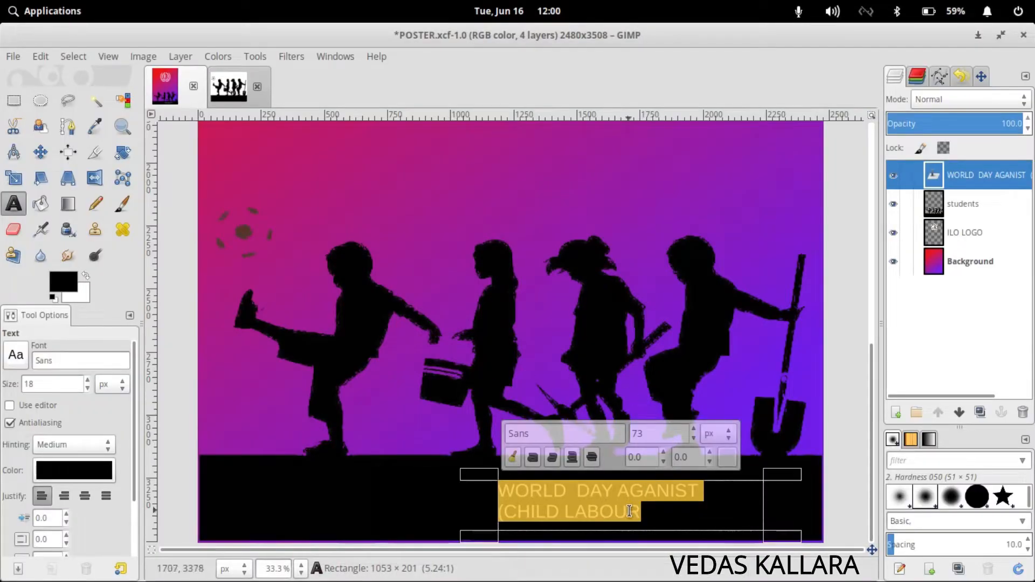
Change the slogan's font to URW Gothic L Book Oblique
{"action": "left_click", "coordinate": [602, 436]}
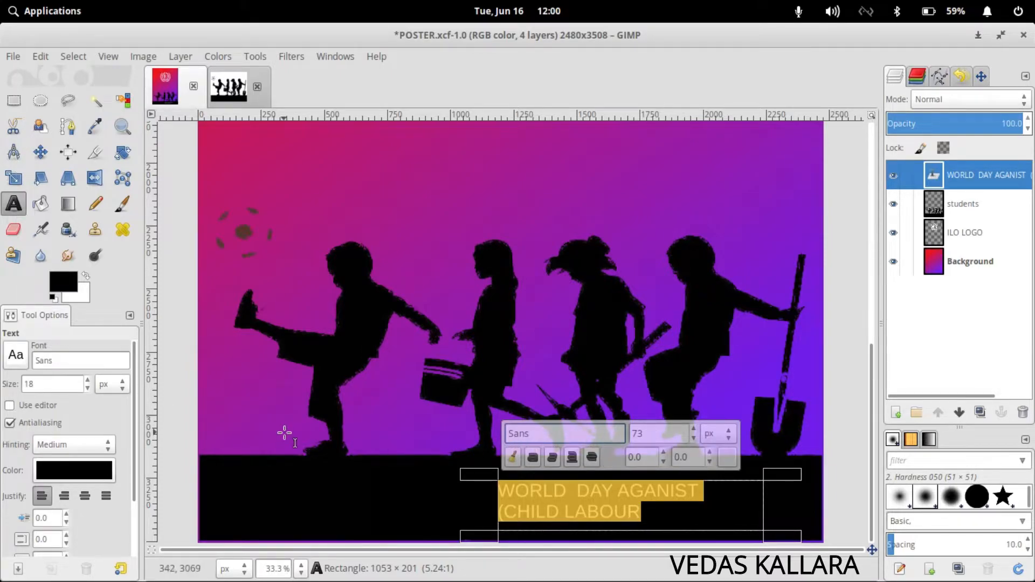
{"action": "left_click", "coordinate": [17, 366]}
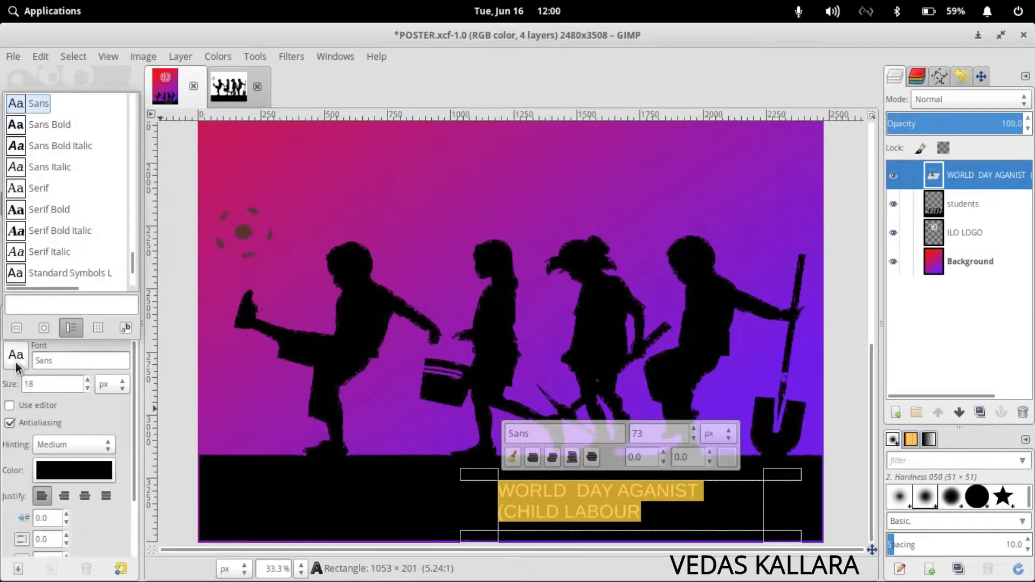
{"action": "scroll", "coordinate": [37, 210], "scroll_direction": "down", "scroll_amount": 5}
{"action": "scroll", "coordinate": [40, 221], "scroll_direction": "down", "scroll_amount": 5}
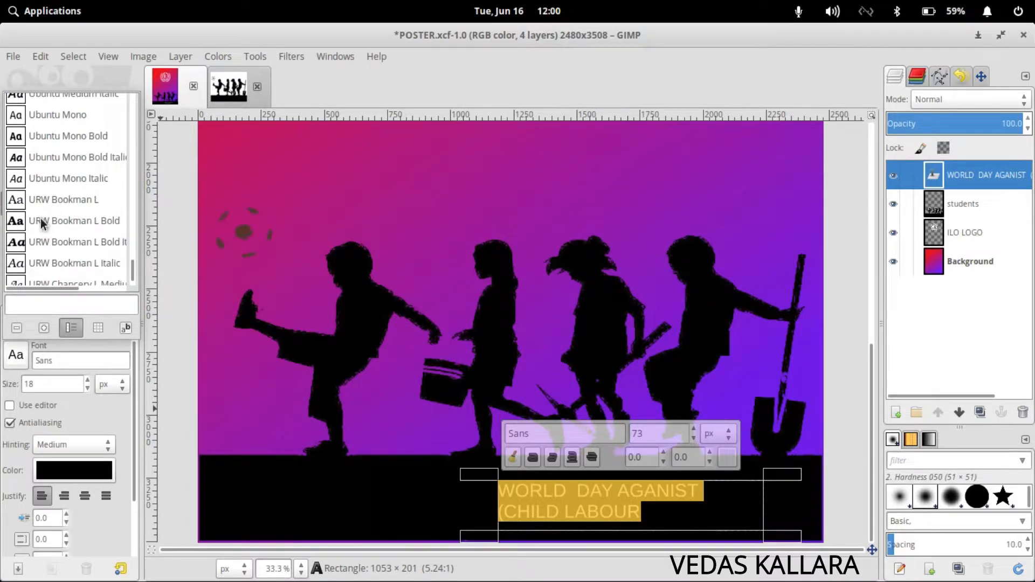
{"action": "left_click", "coordinate": [40, 221]}
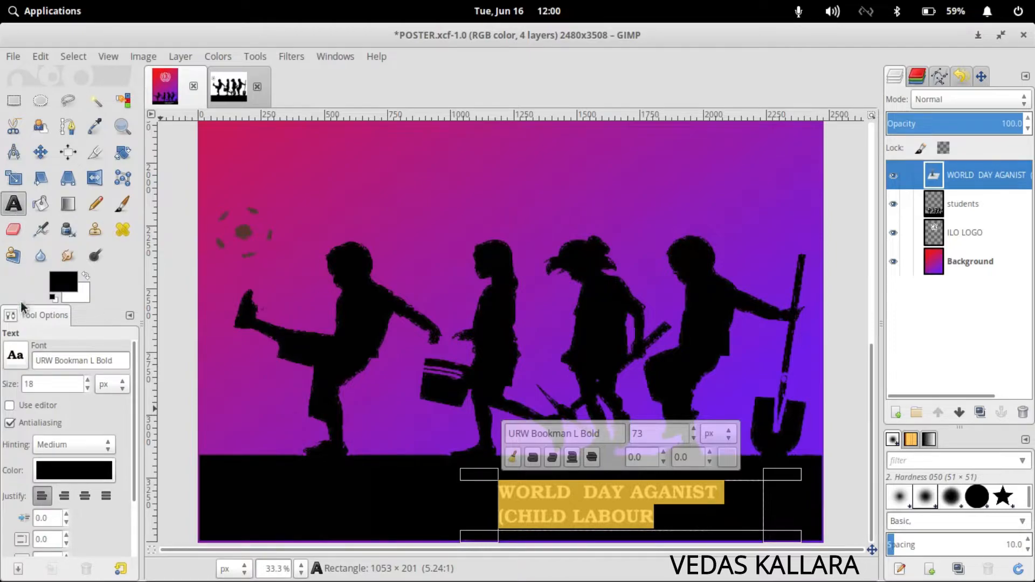
{"action": "left_click", "coordinate": [16, 355]}
{"action": "scroll", "coordinate": [27, 240], "scroll_direction": "down", "scroll_amount": 3}
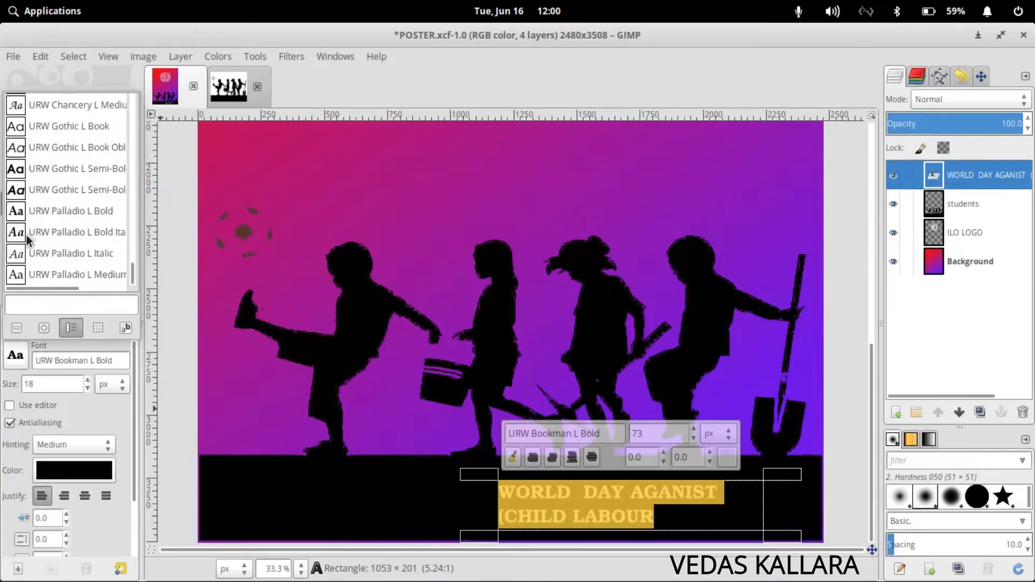
{"action": "left_click", "coordinate": [38, 156]}
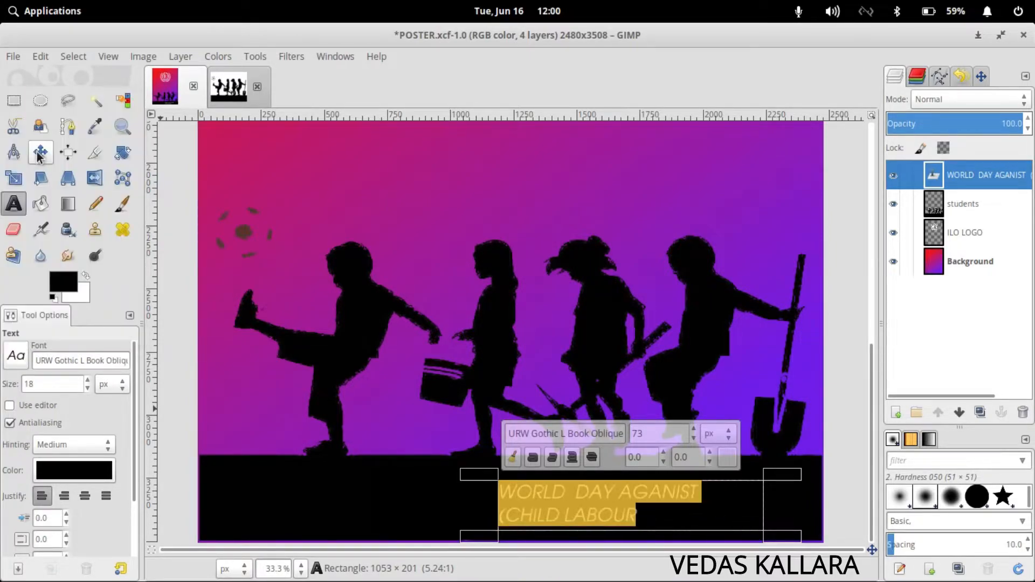
Complete the parentheses around CHILD LABOUR and add inner spaces so the slogan's second line reads "( CHILD LABOUR )"
{"action": "left_click", "coordinate": [520, 514]}
{"action": "left_click", "coordinate": [635, 516]}
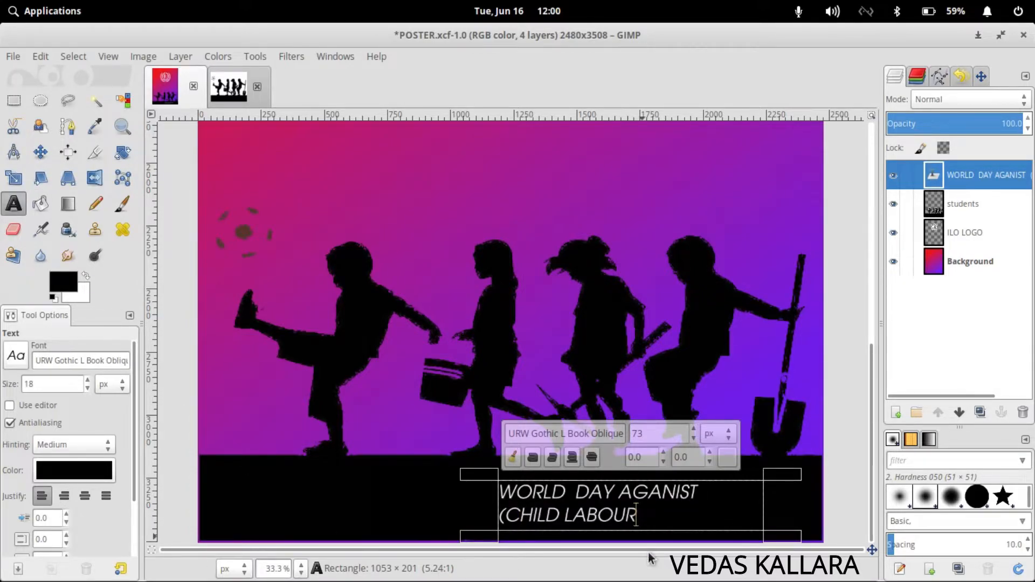
{"action": "type", "text": ")"}
{"action": "key", "text": "Left"}
{"action": "key", "text": "Left"}
{"action": "key", "text": "Left"}
{"action": "key", "text": "Left"}
{"action": "key", "text": "Left"}
{"action": "key", "text": "Left"}
{"action": "key", "text": "Left"}
{"action": "key", "text": "Left"}
{"action": "key", "text": "Left"}
{"action": "key", "text": "Left"}
{"action": "key", "text": "Left"}
{"action": "key", "text": "Left"}
{"action": "key", "text": "Left"}
{"action": "key", "text": "Left"}
{"action": "key", "text": "Left"}
Make the whole slogan bold and center its two lines within the text box
{"action": "key", "text": "ctrl+a"}
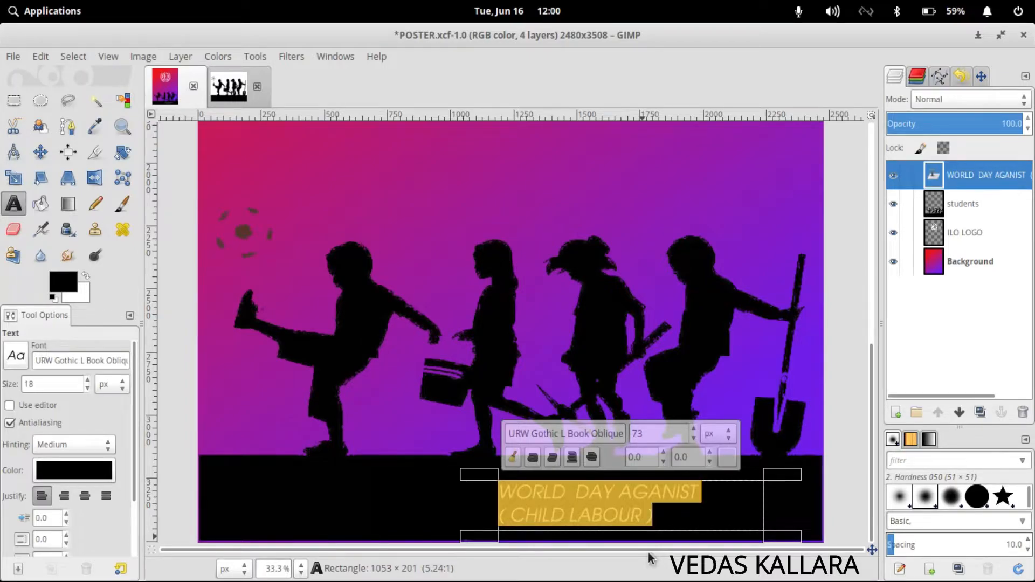
{"action": "left_click", "coordinate": [530, 461]}
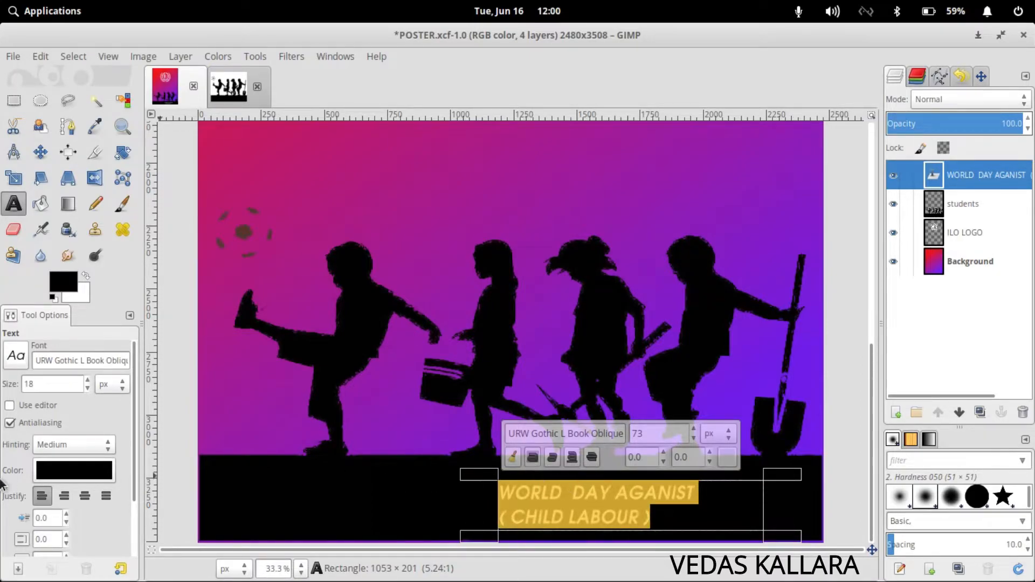
{"action": "left_click", "coordinate": [83, 499]}
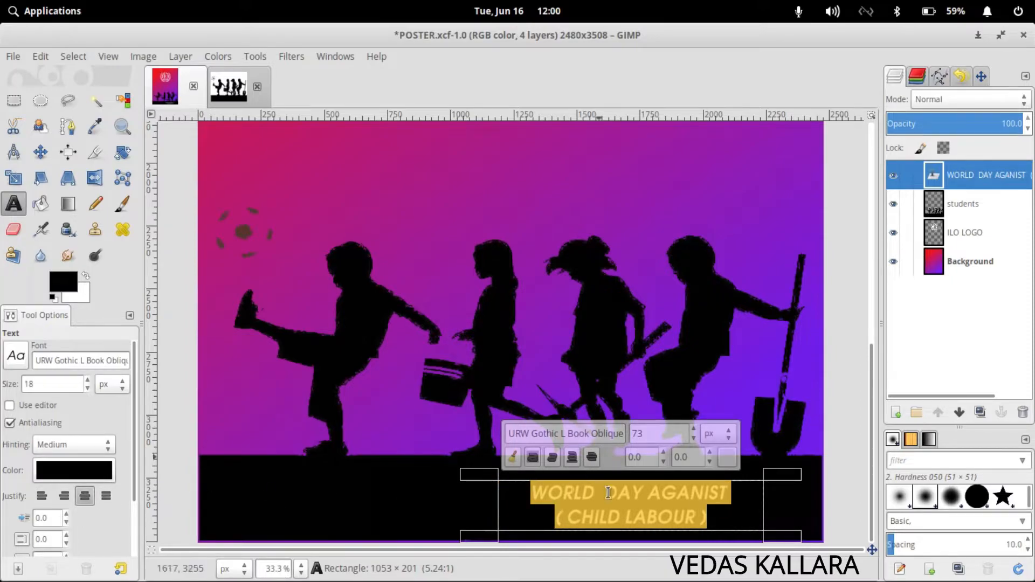
Add a text box about 555 × 159 px above the children's heads, reading "JUNE 12"
{"action": "left_click", "coordinate": [409, 212]}
{"action": "left_click_drag", "start_coordinate": [389, 185], "coordinate": [530, 224]}
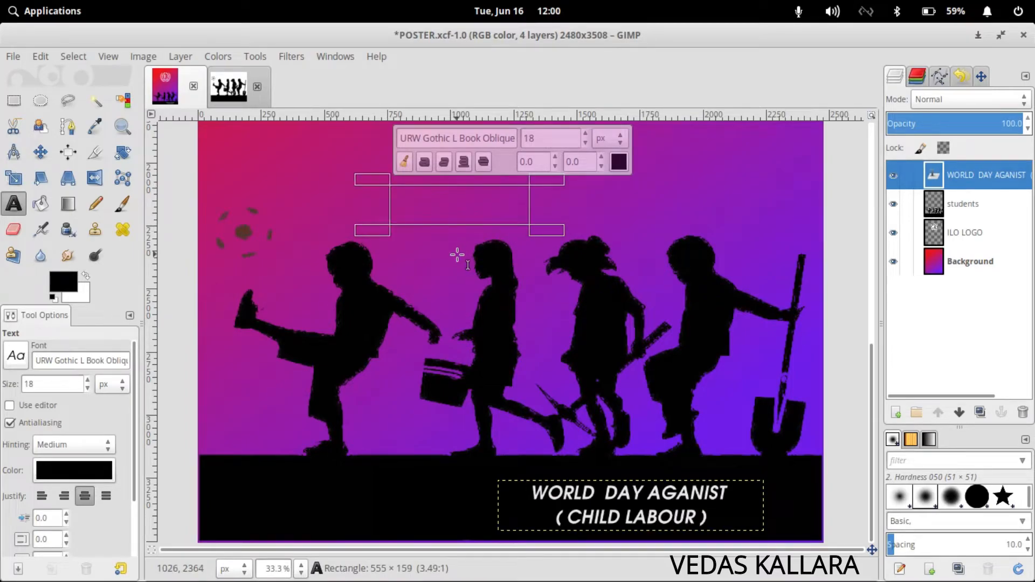
{"action": "type", "text": ")"}
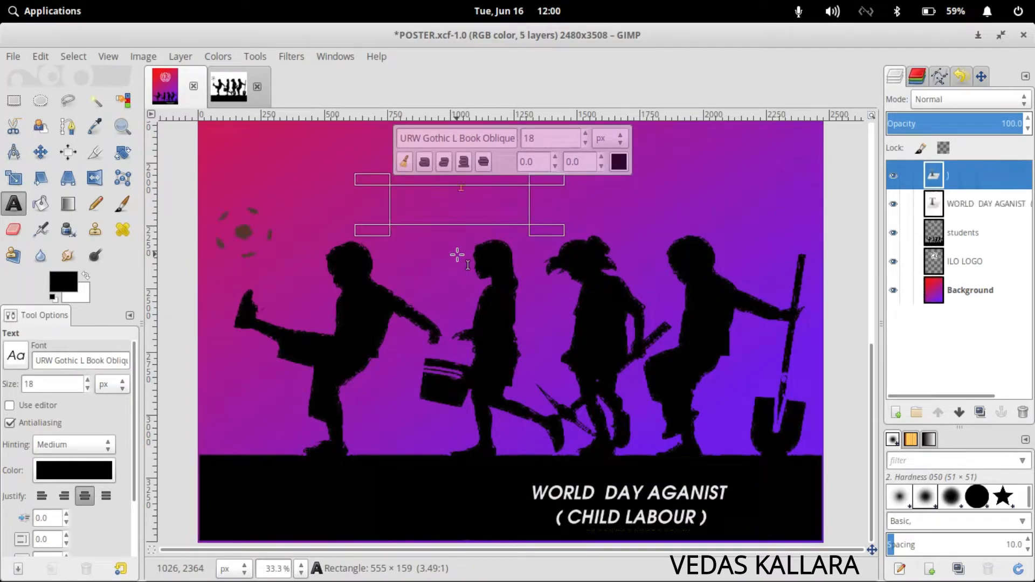
{"action": "type", "text": "UNE"}
Select the whole JUNE 12 text and change its color to off-white f8f8f8
{"action": "key", "text": "ctrl+a"}
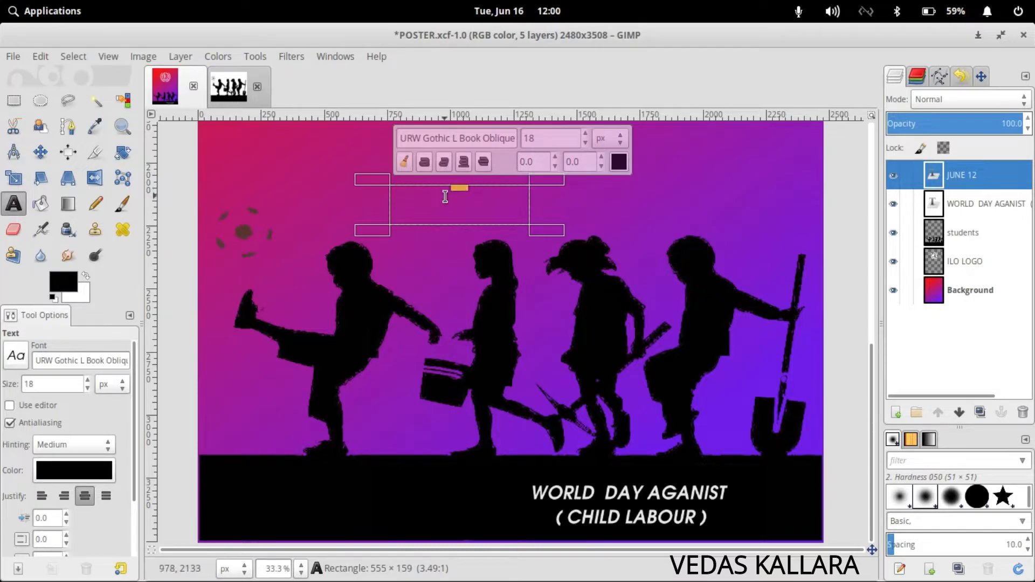
{"action": "left_click", "coordinate": [618, 162]}
{"action": "left_click", "coordinate": [583, 232]}
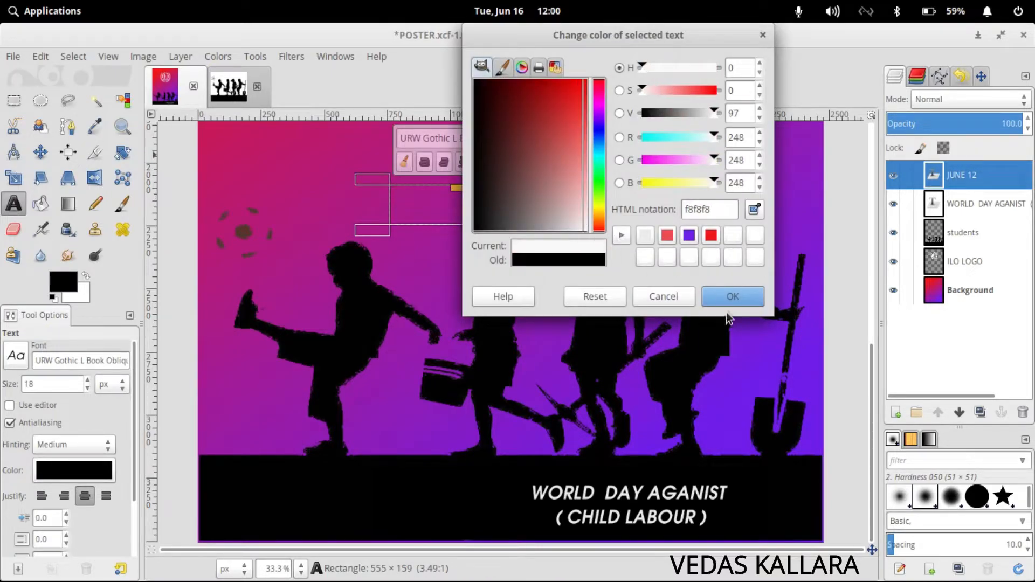
{"action": "left_click", "coordinate": [730, 297]}
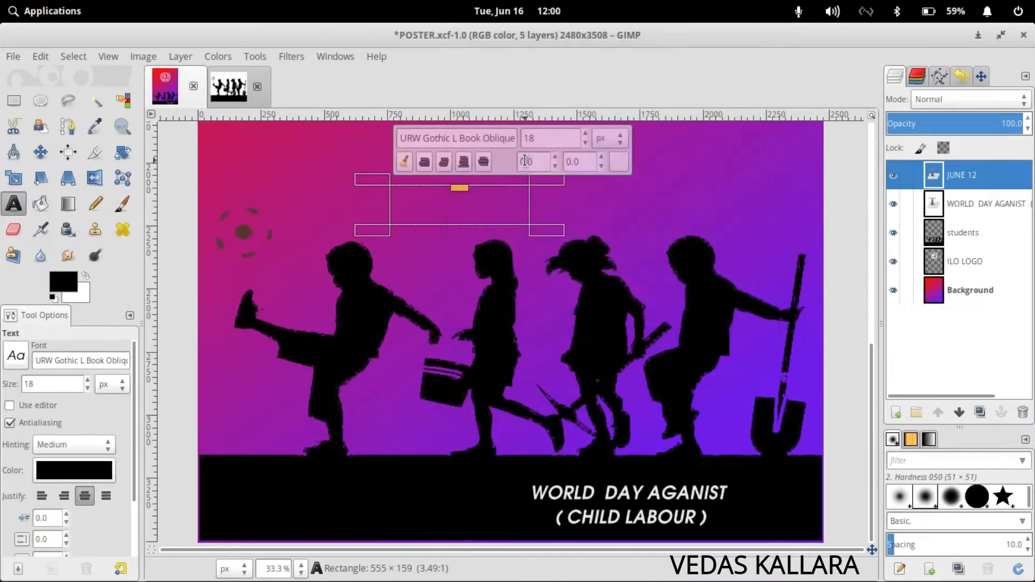
Make the JUNE 12 text bold and set its font size to 75 px
{"action": "double_click", "coordinate": [571, 142]}
{"action": "type", "text": "45."}
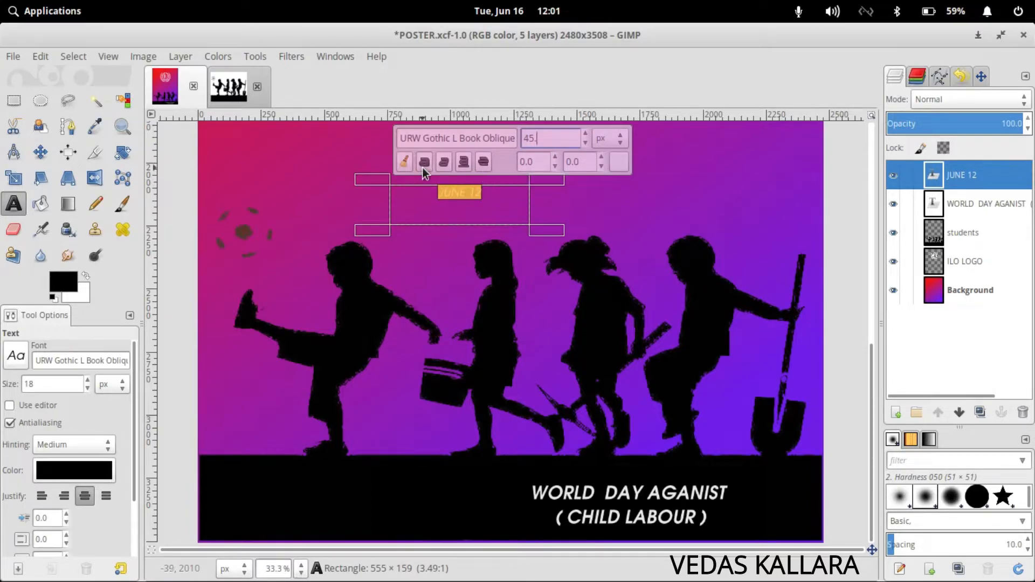
{"action": "double_click", "coordinate": [523, 139]}
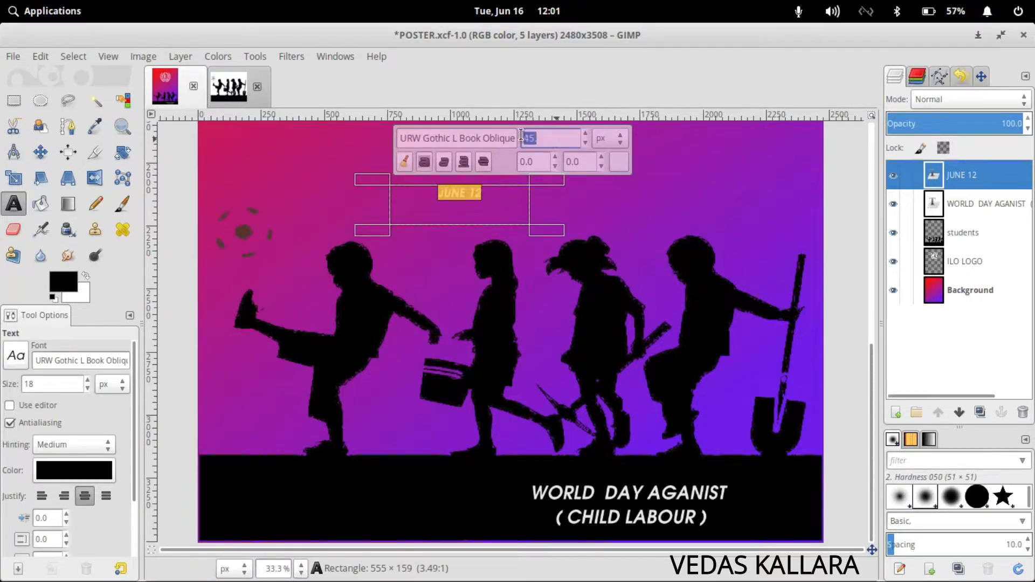
{"action": "type", "text": "75"}
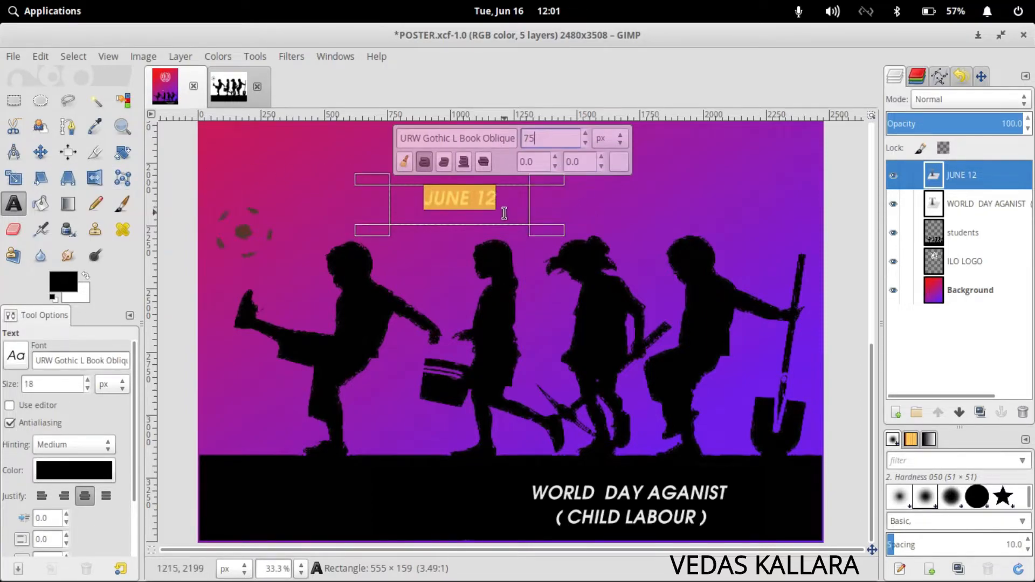
{"action": "left_click", "coordinate": [41, 151]}
{"action": "left_click_drag", "start_coordinate": [463, 200], "coordinate": [471, 205]}
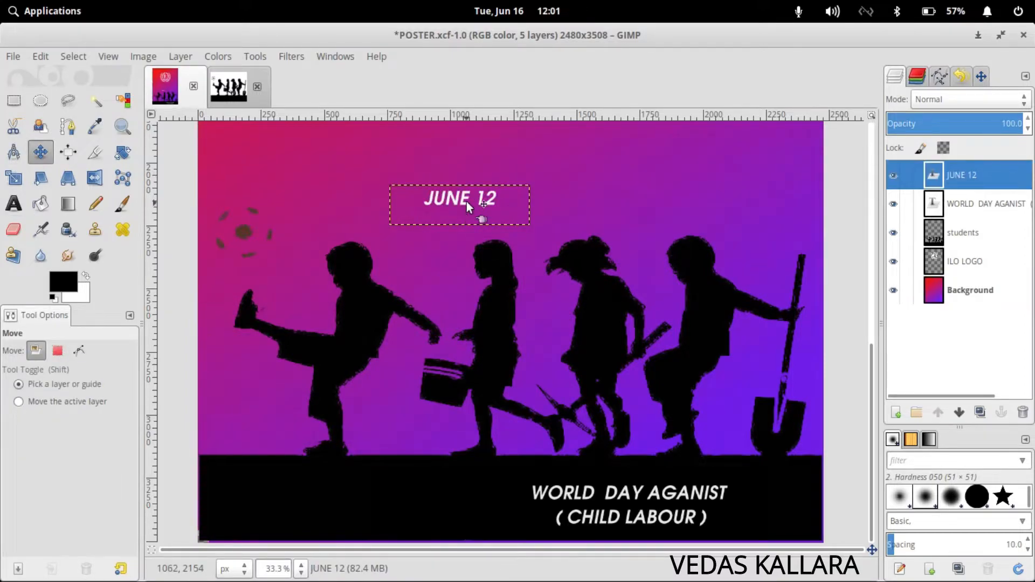
{"action": "right_click", "coordinate": [463, 198]}
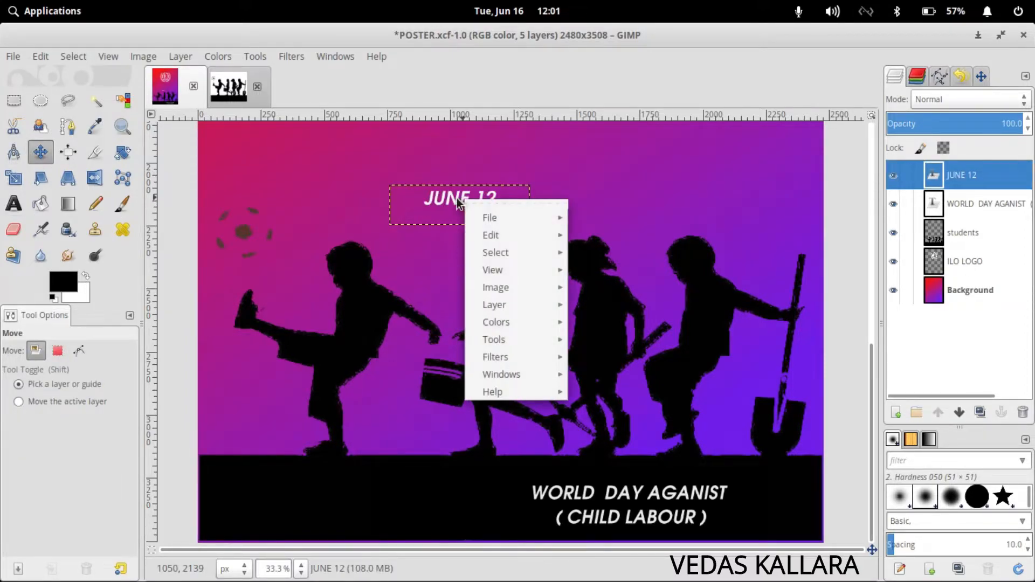
{"action": "left_click", "coordinate": [987, 377]}
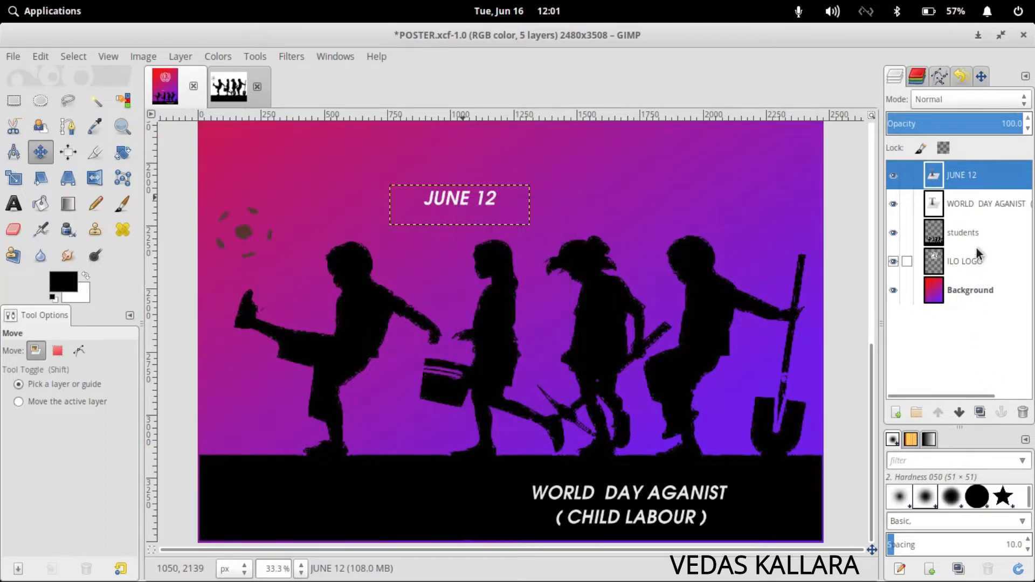
Add a transparent 2480 × 3508 px layer named TEXT directly above the WORLD DAY AGANIST slogan layer
{"action": "right_click", "coordinate": [970, 203]}
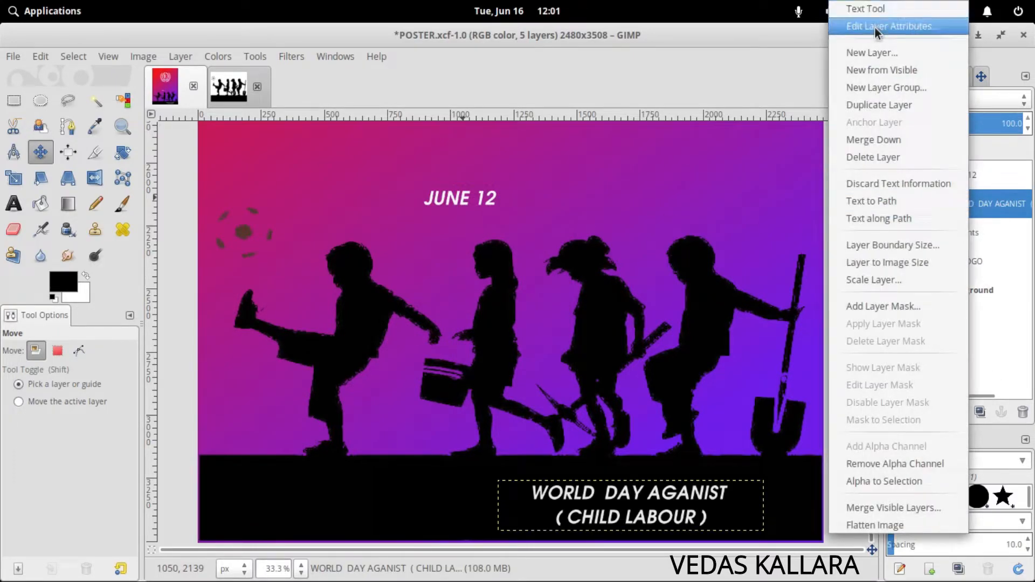
{"action": "left_click", "coordinate": [877, 52]}
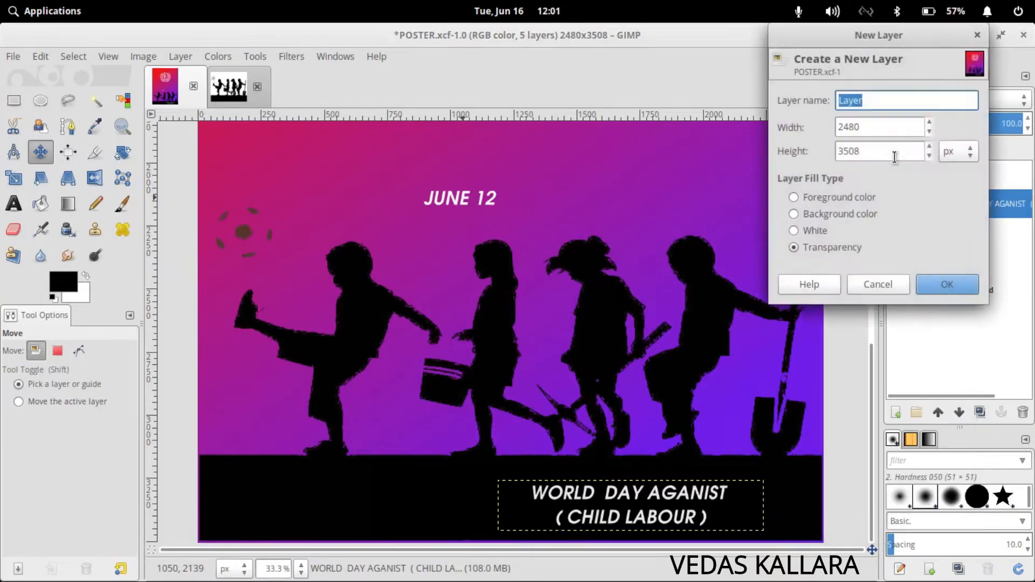
{"action": "type", "text": "TEXT"}
{"action": "left_click", "coordinate": [947, 284]}
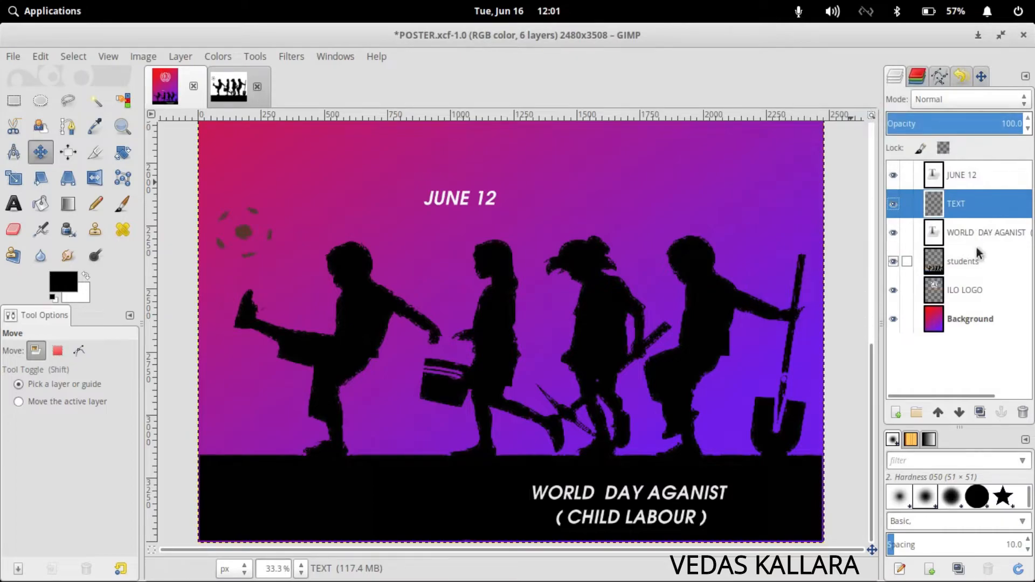
Add a transparent 2480 × 3508 px layer named TEXT 2 directly above the JUNE 12 text layer
{"action": "right_click", "coordinate": [974, 183]}
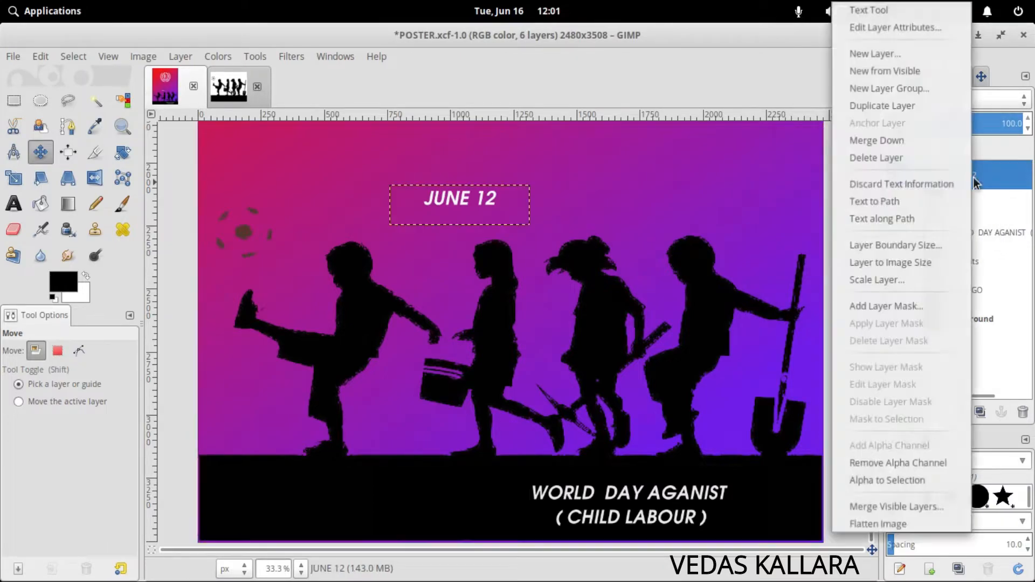
{"action": "left_click", "coordinate": [920, 54]}
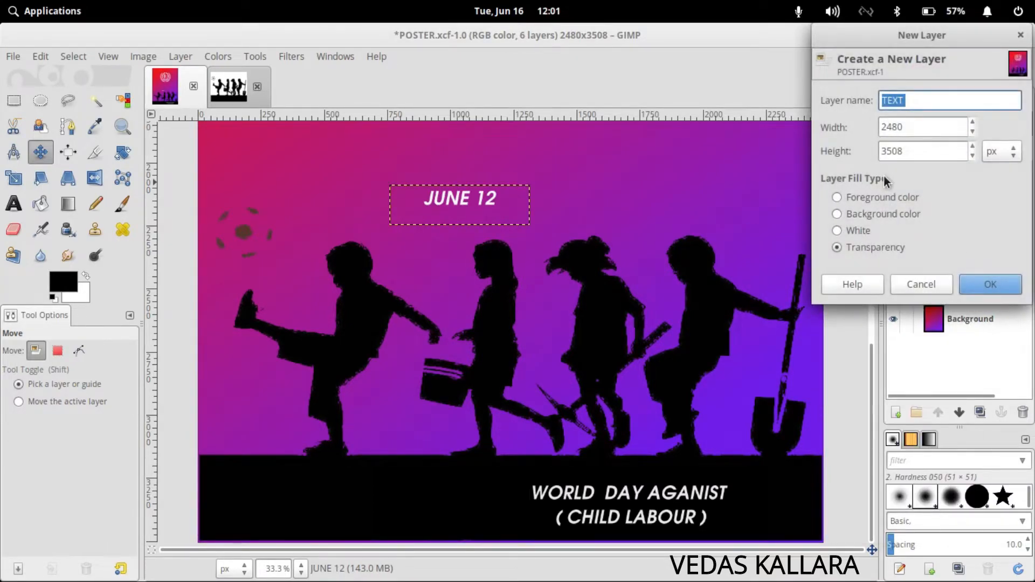
{"action": "key", "text": "End"}
{"action": "type", "text": "2"}
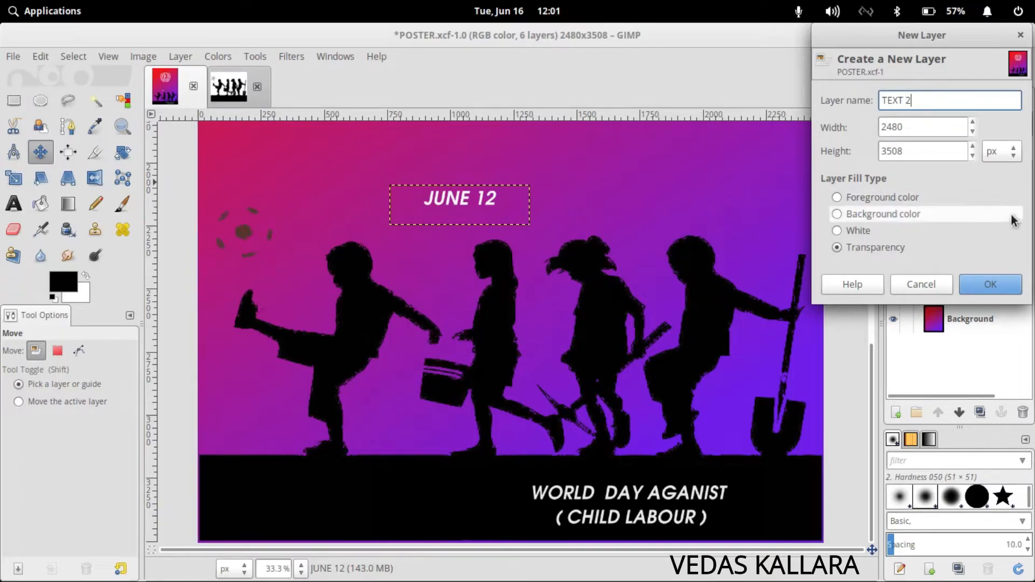
{"action": "left_click", "coordinate": [986, 284]}
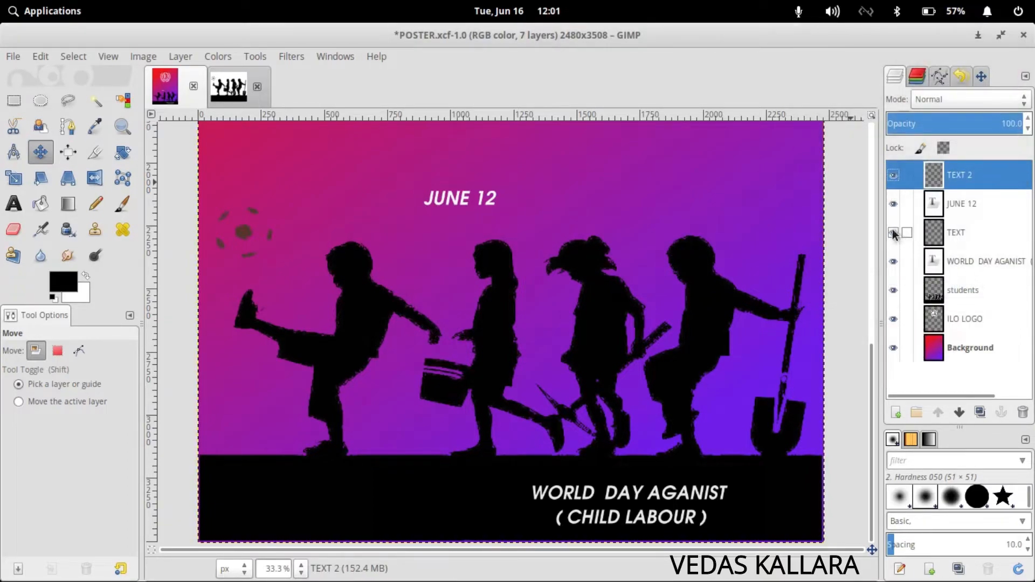
Review the text layers and the whole poster, and compare them with the textbook's poster and layer palette figures
{"action": "left_click", "coordinate": [963, 208]}
{"action": "left_click", "coordinate": [966, 184]}
{"action": "left_click", "coordinate": [961, 237]}
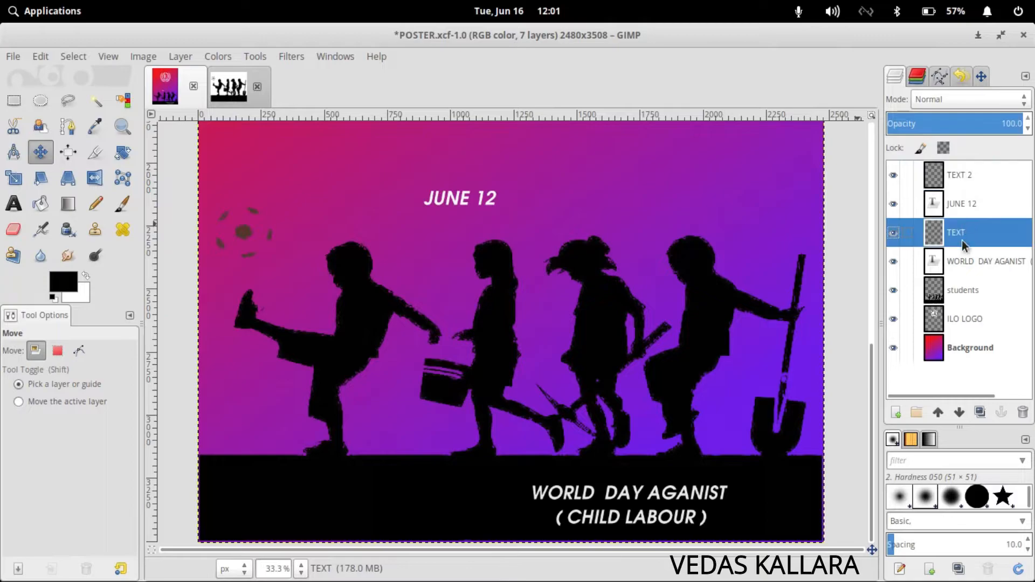
{"action": "left_click", "coordinate": [963, 208]}
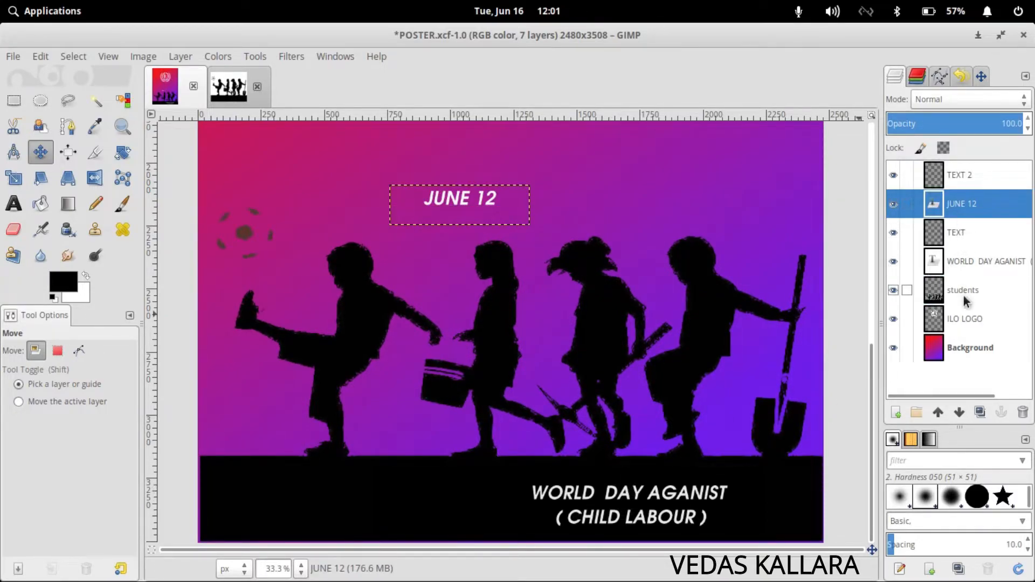
{"action": "left_click", "coordinate": [966, 267]}
{"action": "left_click", "coordinate": [958, 237]}
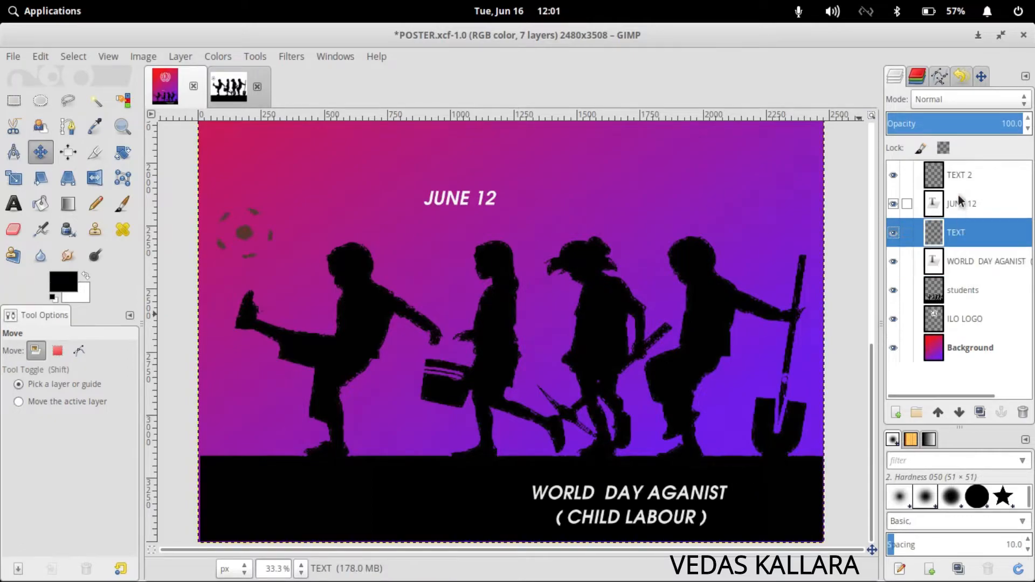
{"action": "left_click", "coordinate": [958, 175]}
{"action": "scroll", "coordinate": [512, 388], "scroll_direction": "down", "scroll_amount": 4}
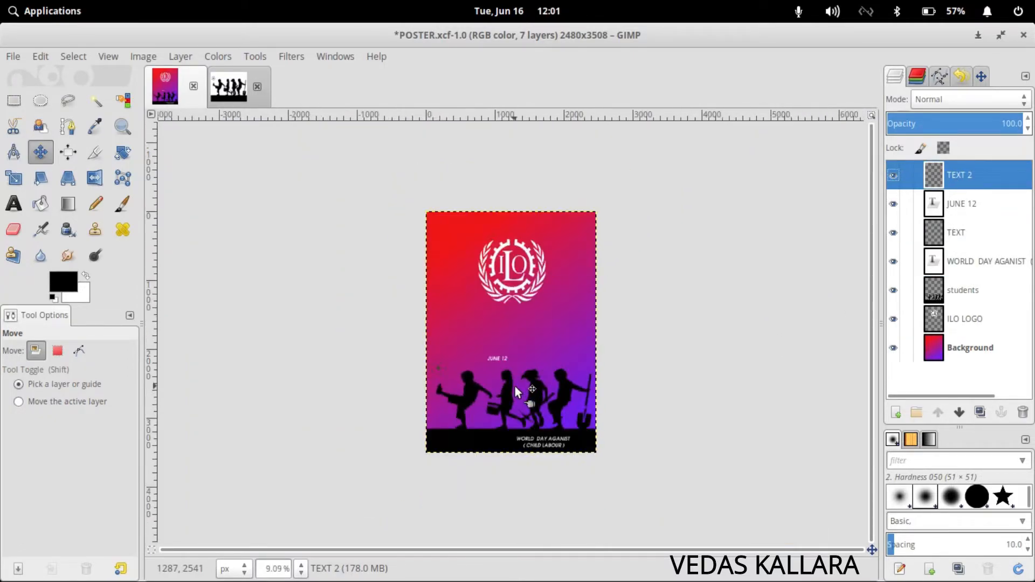
{"action": "scroll", "coordinate": [515, 387], "scroll_direction": "up", "scroll_amount": 2}
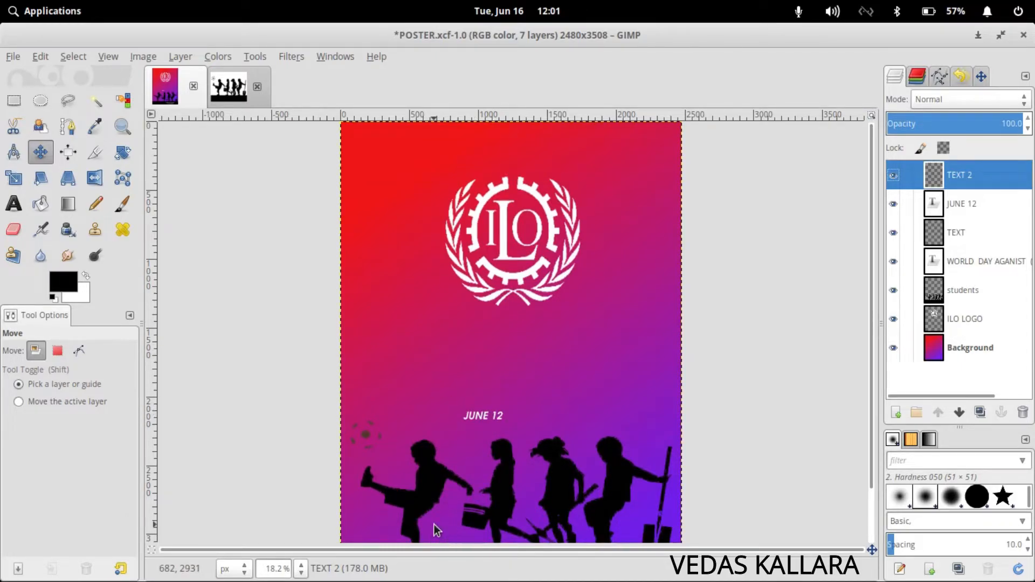
{"action": "key", "text": "alt+Tab"}
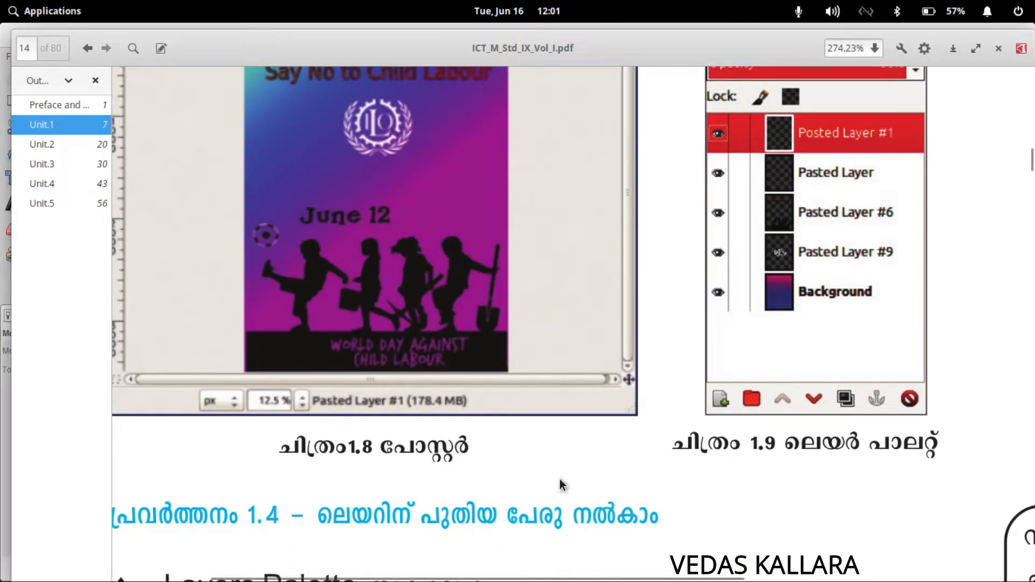
{"action": "key", "text": "alt+Tab"}
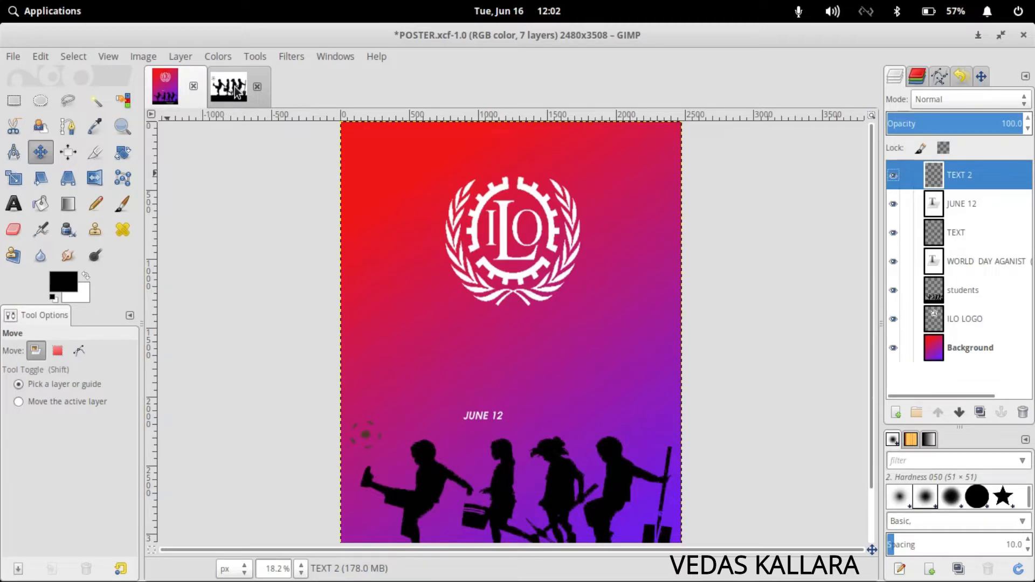
Create a 3D Outline logo with the text "Say No to child Labour" at the default font size of 100 px
{"action": "left_click", "coordinate": [16, 57]}
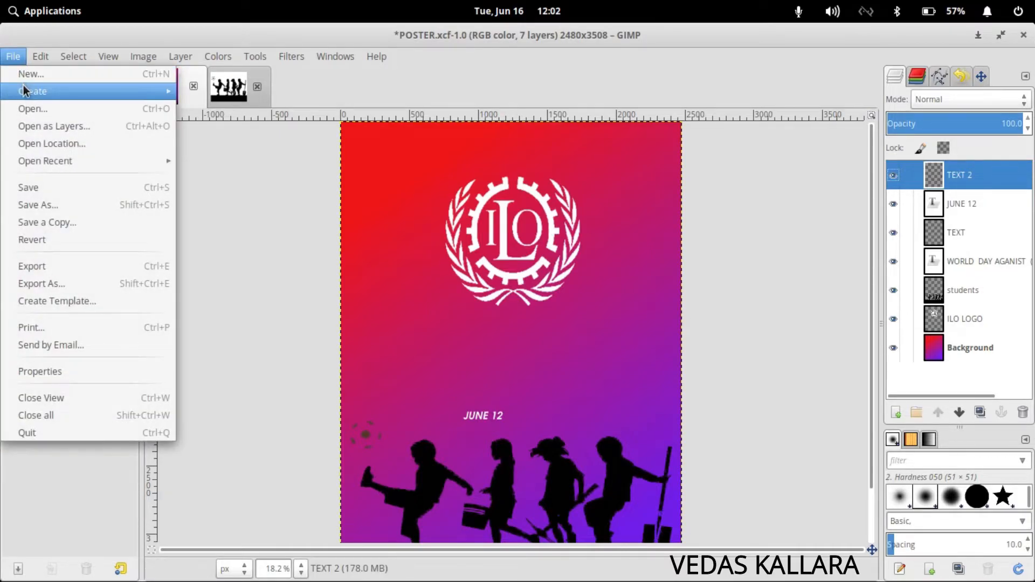
{"action": "mouse_move", "coordinate": [23, 90]}
{"action": "mouse_move", "coordinate": [211, 152]}
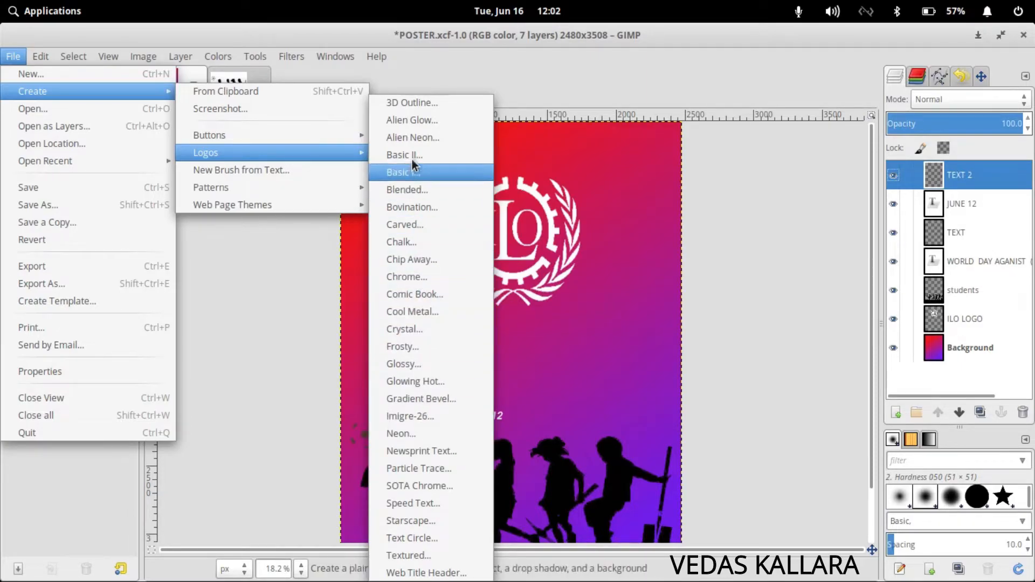
{"action": "left_click", "coordinate": [428, 109]}
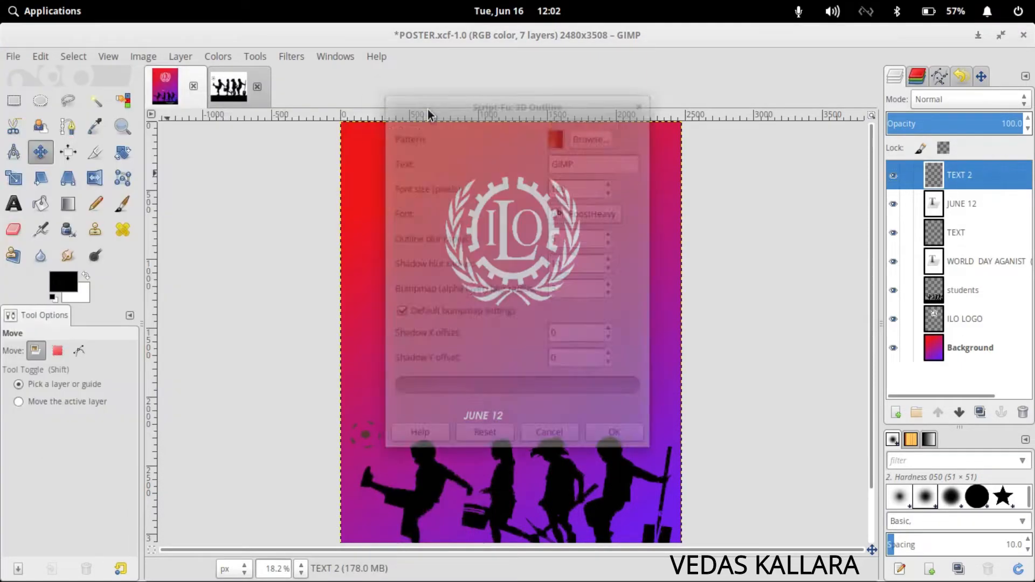
{"action": "left_click", "coordinate": [575, 156]}
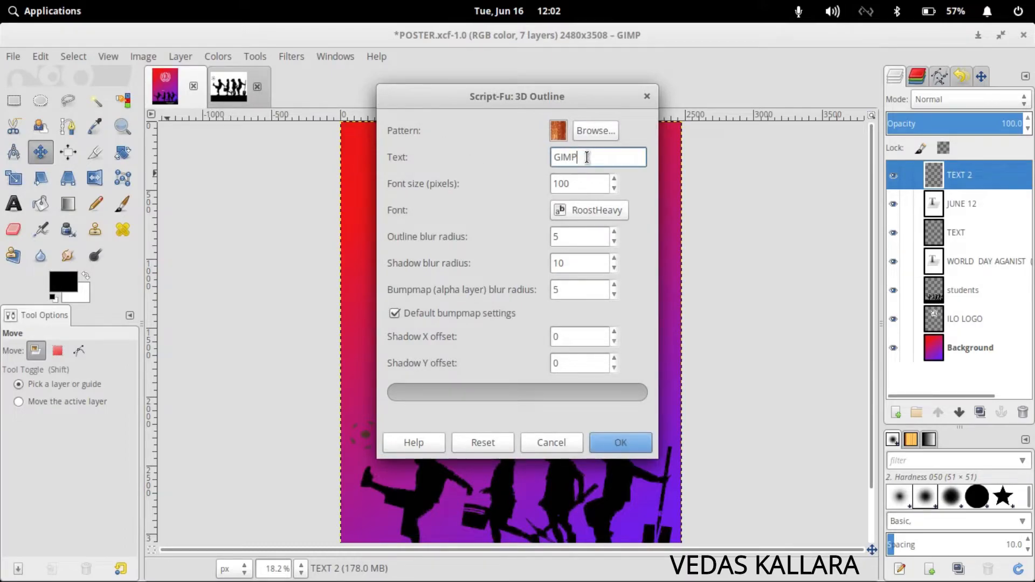
{"action": "key", "text": "ctrl+a"}
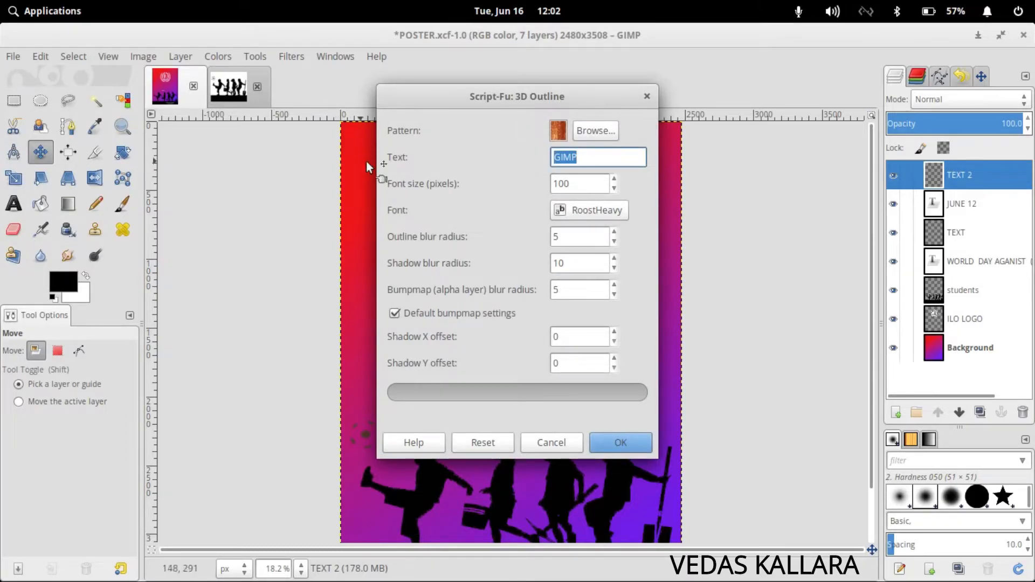
{"action": "key", "text": "BackSpace"}
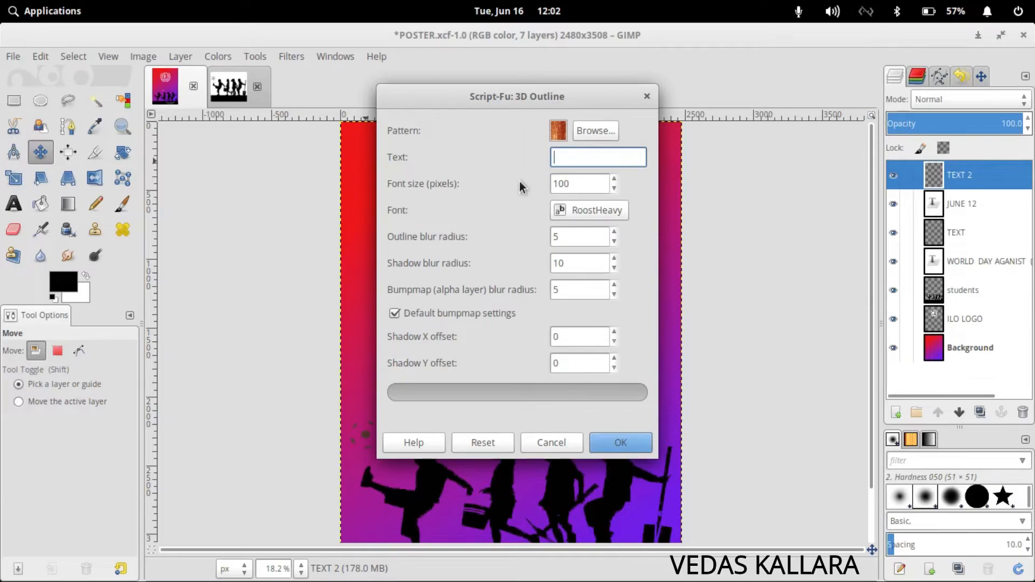
{"action": "mouse_move", "coordinate": [165, 561]}
{"action": "type", "text": "SA"}
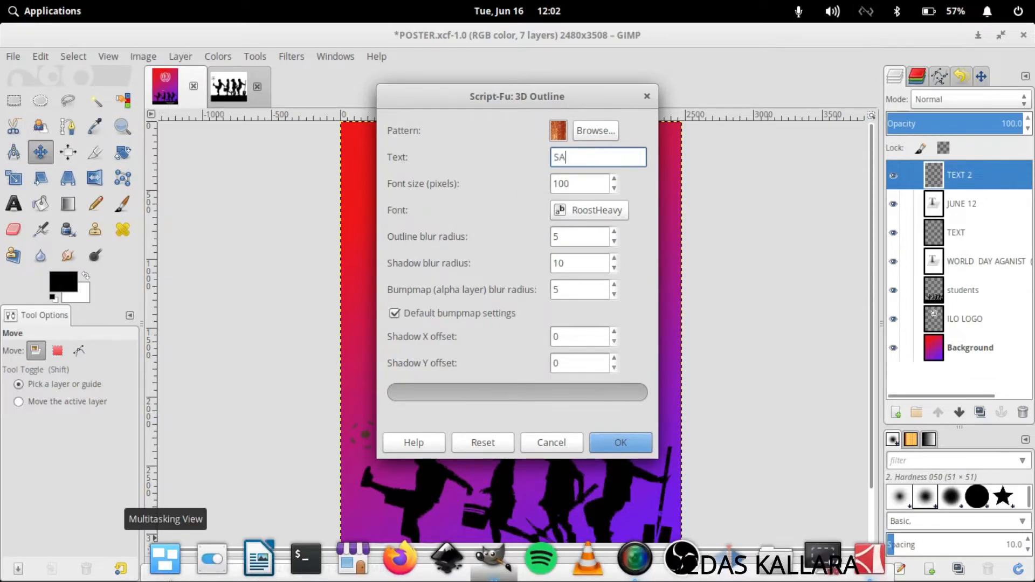
{"action": "key", "text": "BackSpace"}
{"action": "type", "text": "ch"}
{"action": "type", "text": "a"}
{"action": "type", "text": "ld "}
{"action": "type", "text": "La"}
{"action": "type", "text": "bour"}
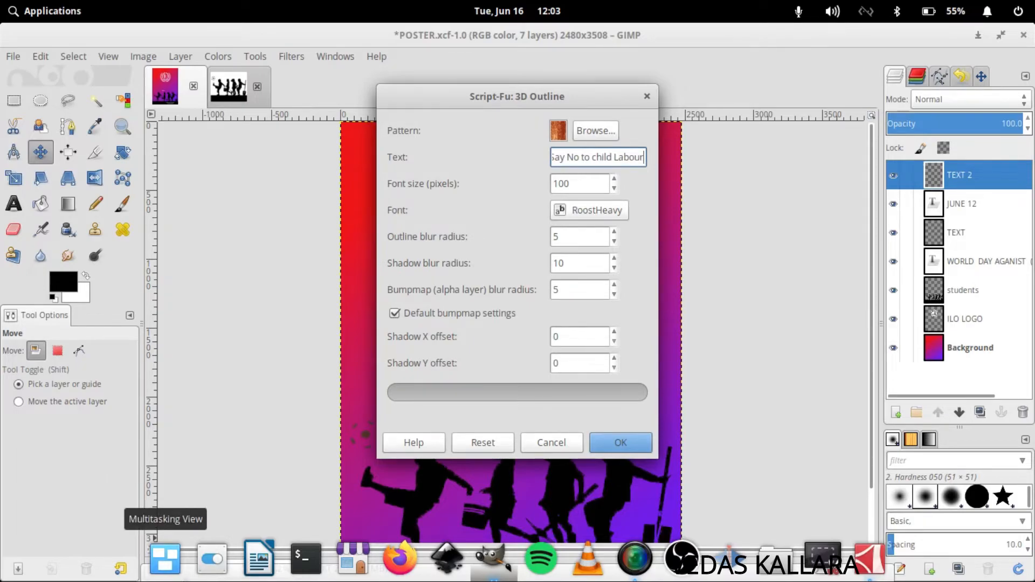
{"action": "left_click", "coordinate": [631, 452]}
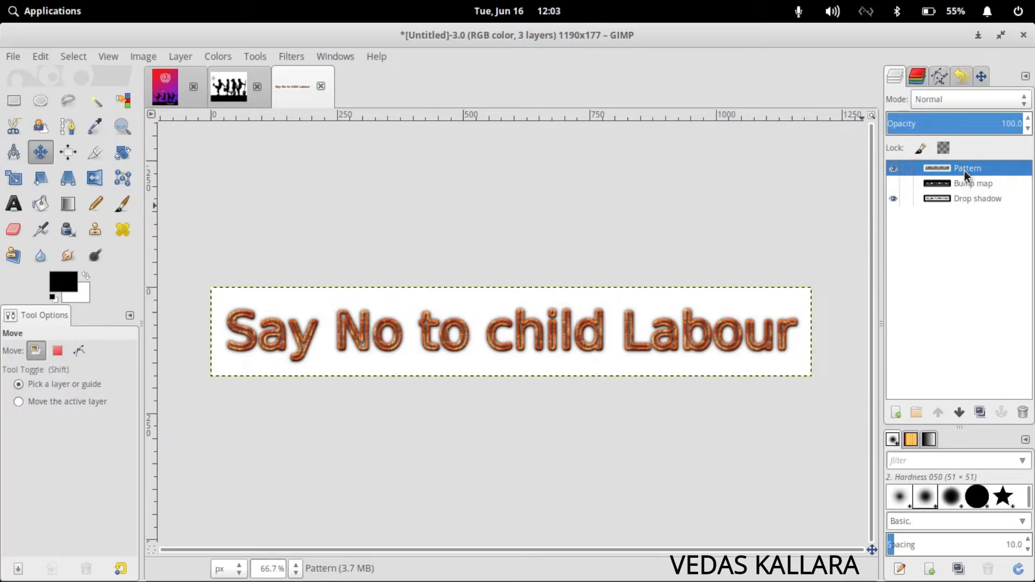
Examine the logo's Bump map and Drop shadow layers by toggling their visibility, and return to the Pattern layer
{"action": "left_click", "coordinate": [967, 184]}
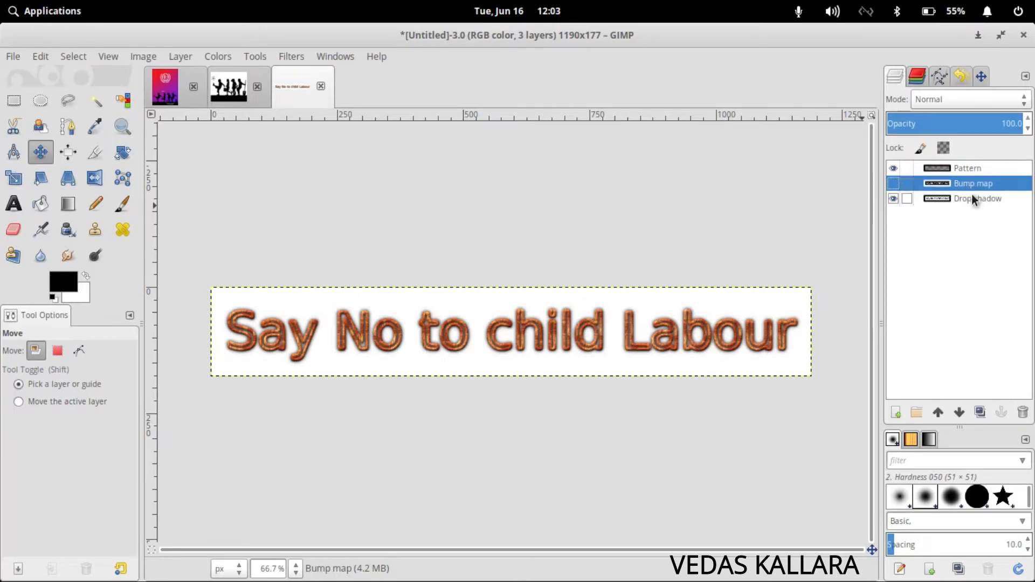
{"action": "left_click", "coordinate": [896, 185]}
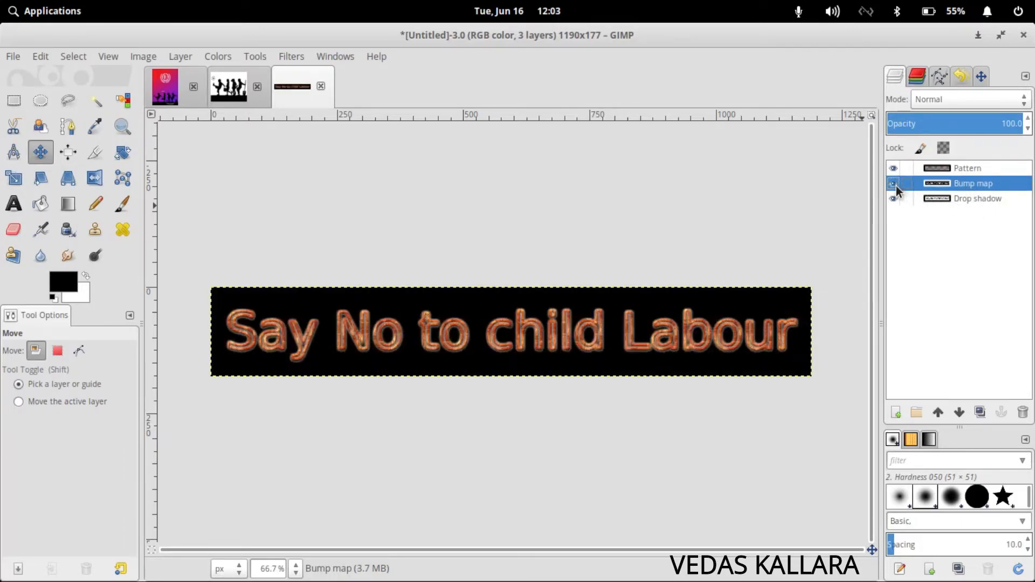
{"action": "left_click", "coordinate": [895, 185]}
{"action": "left_click", "coordinate": [893, 199]}
{"action": "left_click", "coordinate": [894, 198]}
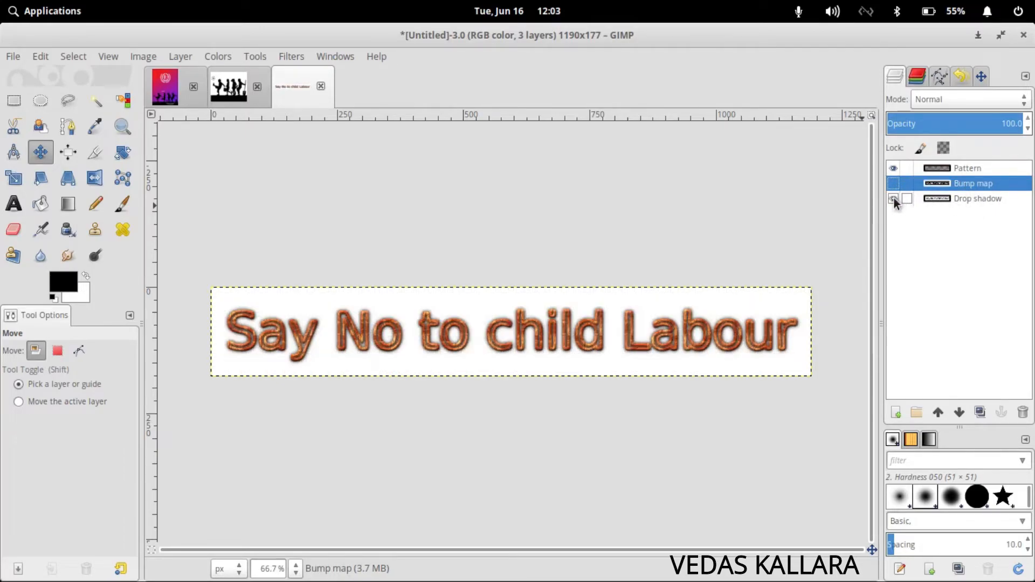
{"action": "left_click", "coordinate": [940, 166]}
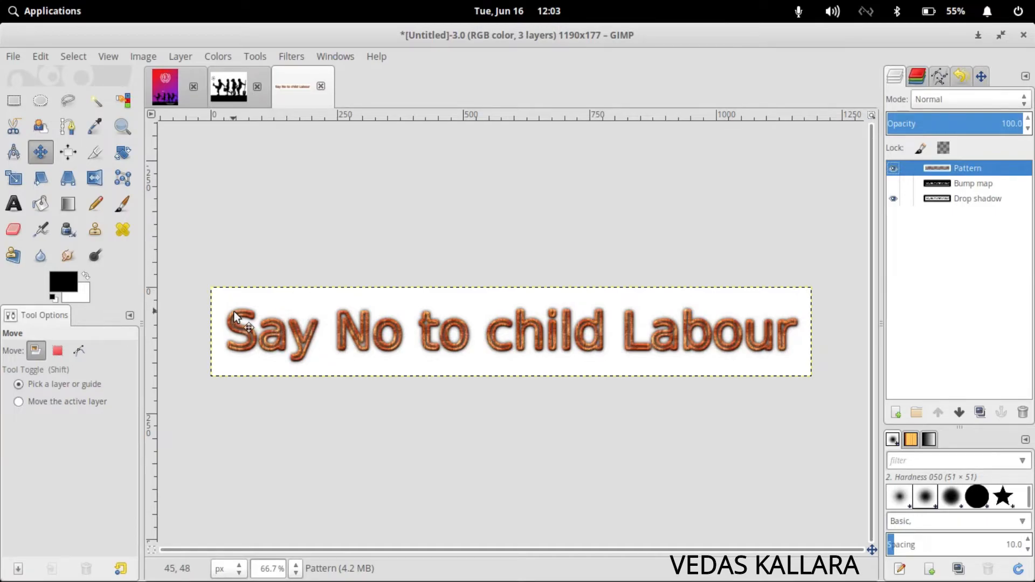
Select the entire logo image and copy everything visible in it
{"action": "left_click", "coordinate": [77, 57]}
{"action": "left_click", "coordinate": [79, 72]}
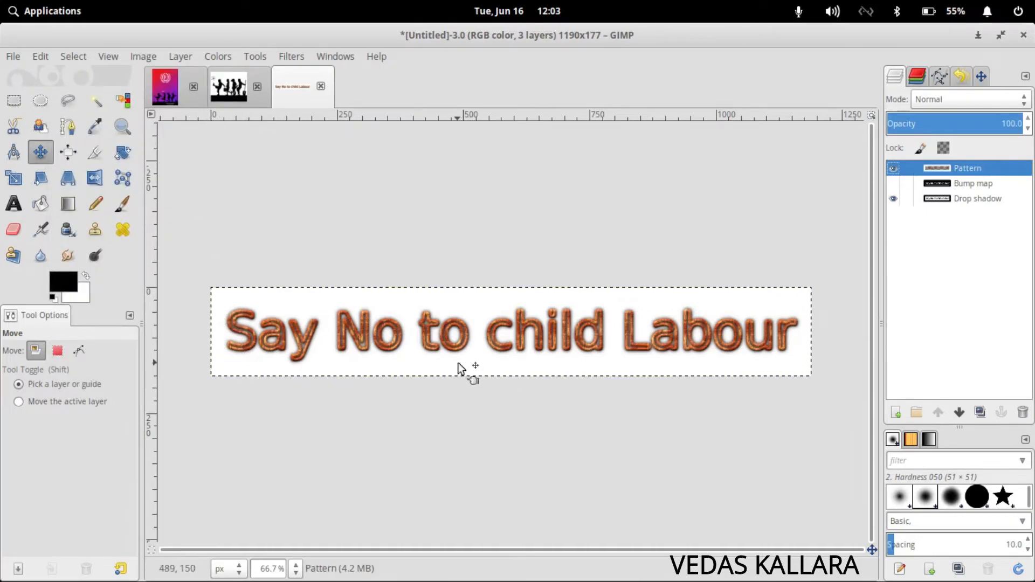
{"action": "left_click", "coordinate": [40, 56]}
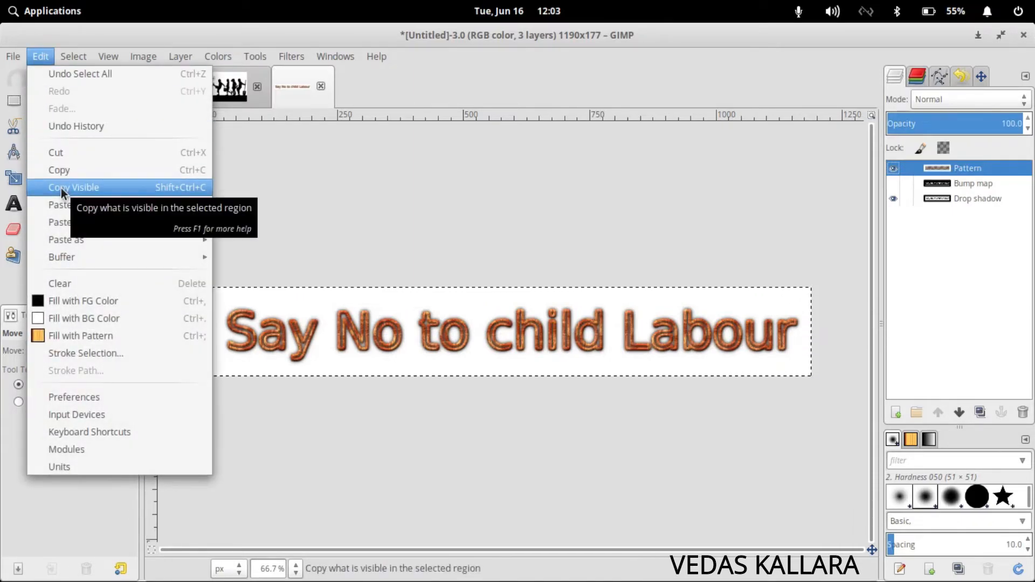
{"action": "left_click", "coordinate": [111, 189]}
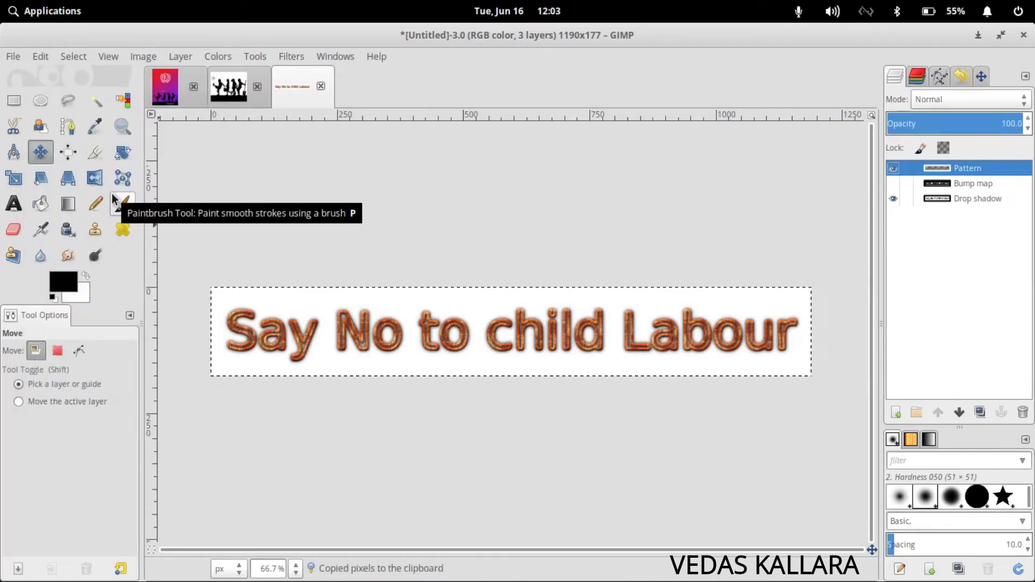
Paste the copied "Say No to child Labour" logo into the POSTER.xcf image as a floating selection
{"action": "left_click", "coordinate": [168, 95]}
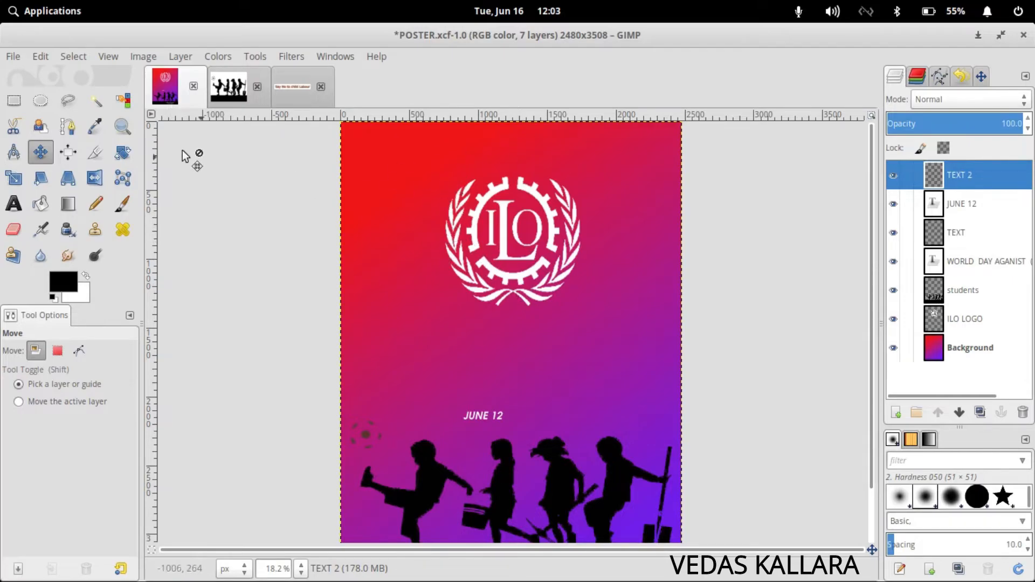
{"action": "left_click", "coordinate": [44, 57]}
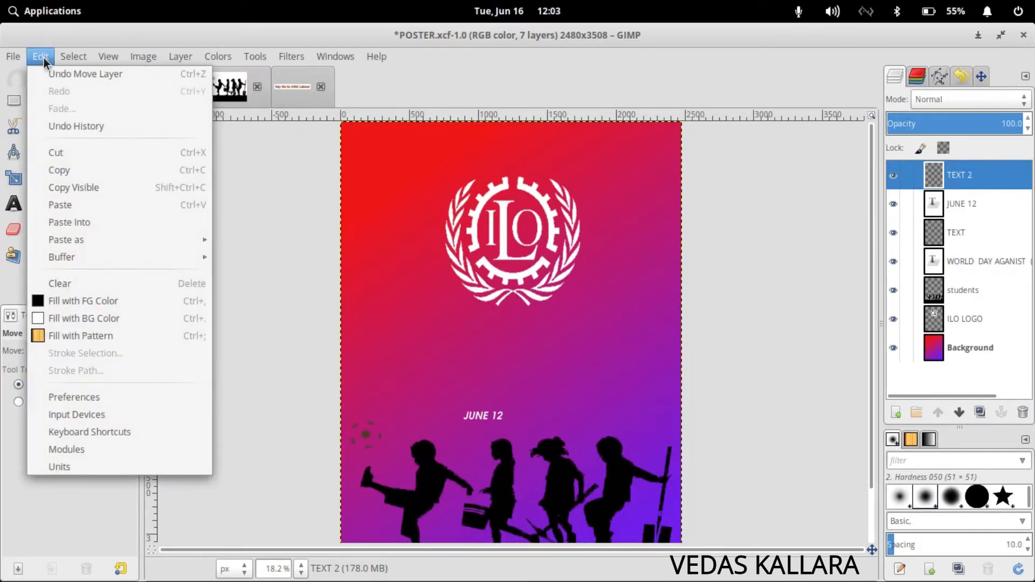
{"action": "left_click", "coordinate": [77, 200]}
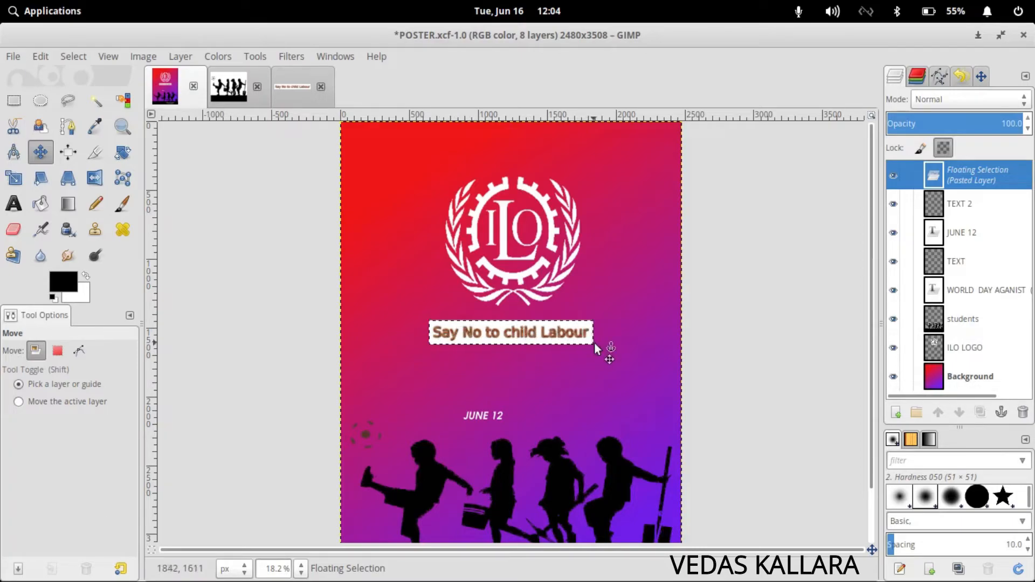
{"action": "key", "text": "ctrl"}
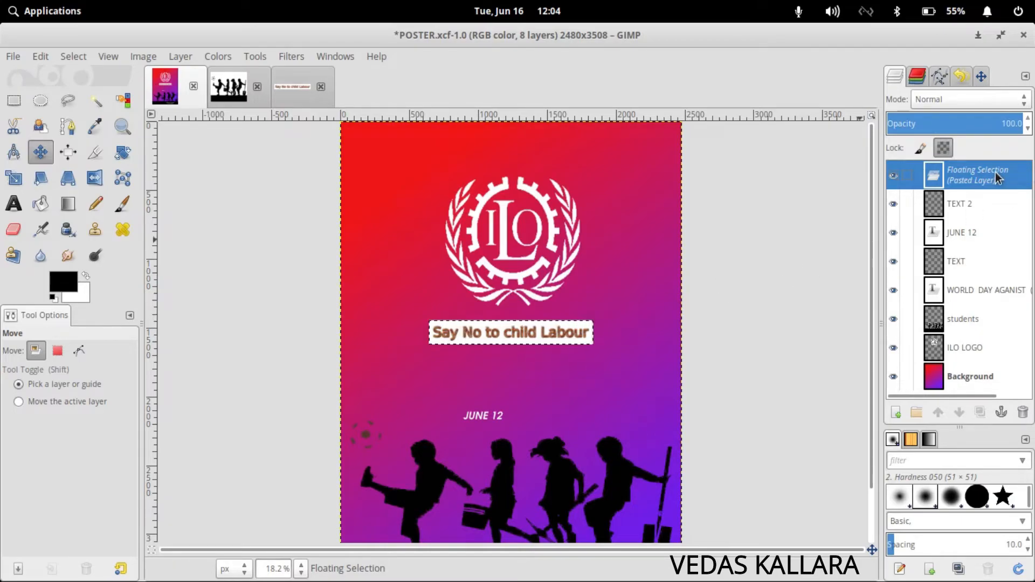
Switch to the ICT_M_Std_IX_Vol_I.pdf textbook and review pages 14 to 16 on copying the logo into the poster
{"action": "key", "text": "alt+Tab"}
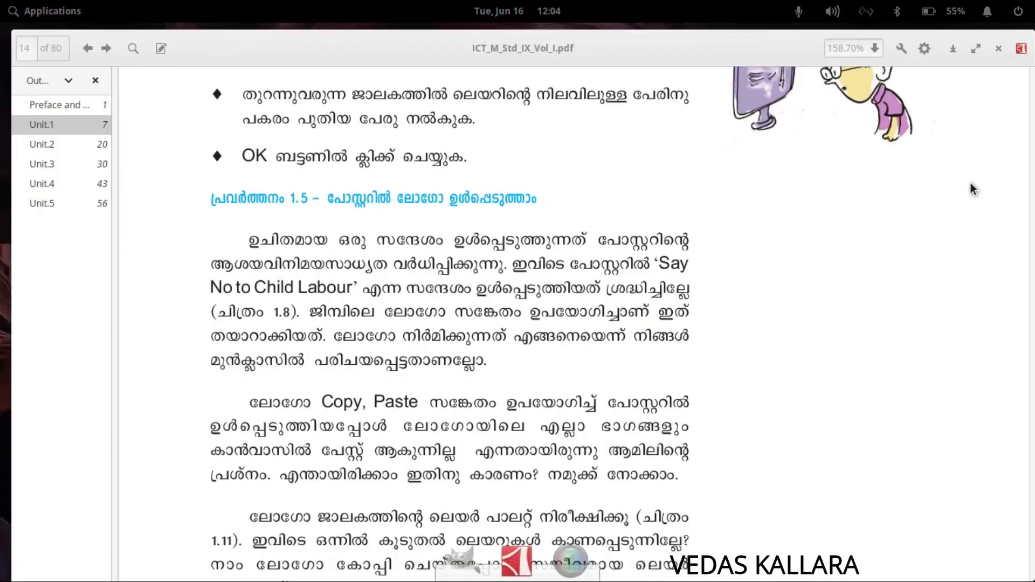
{"action": "scroll", "coordinate": [667, 262], "scroll_direction": "down", "scroll_amount": 15}
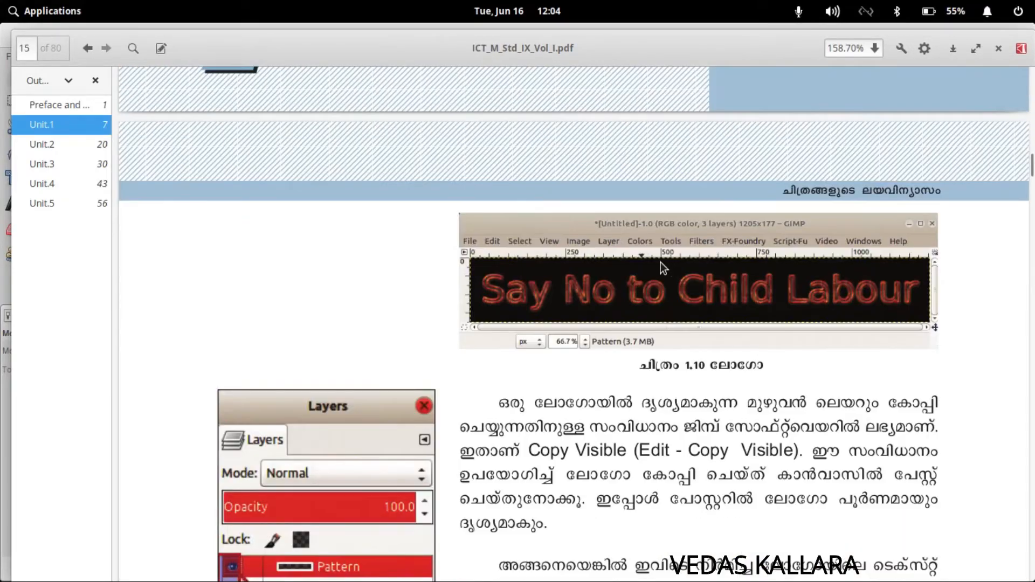
{"action": "scroll", "coordinate": [635, 290], "scroll_direction": "down", "scroll_amount": 10}
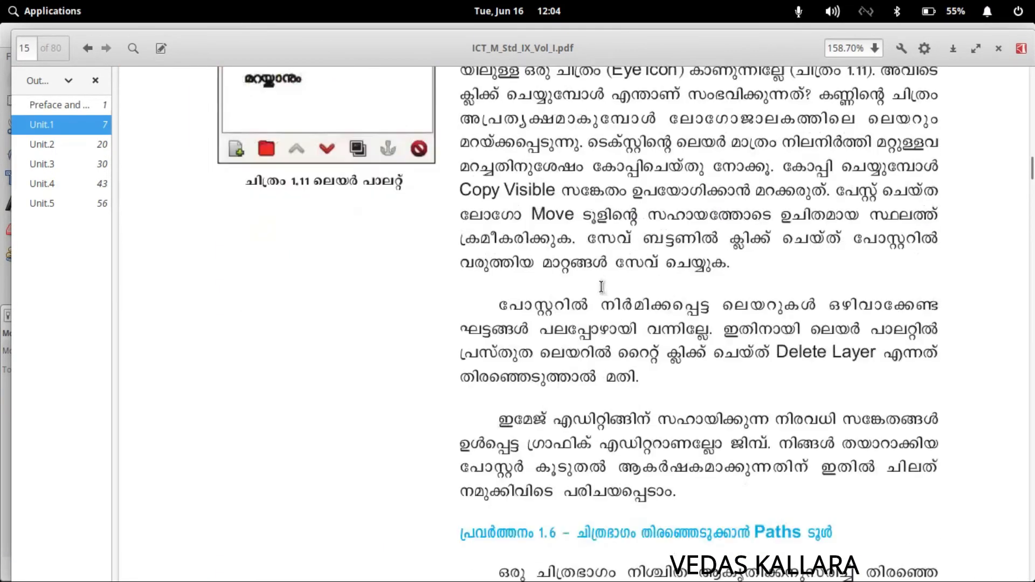
{"action": "scroll", "coordinate": [597, 281], "scroll_direction": "down", "scroll_amount": 15}
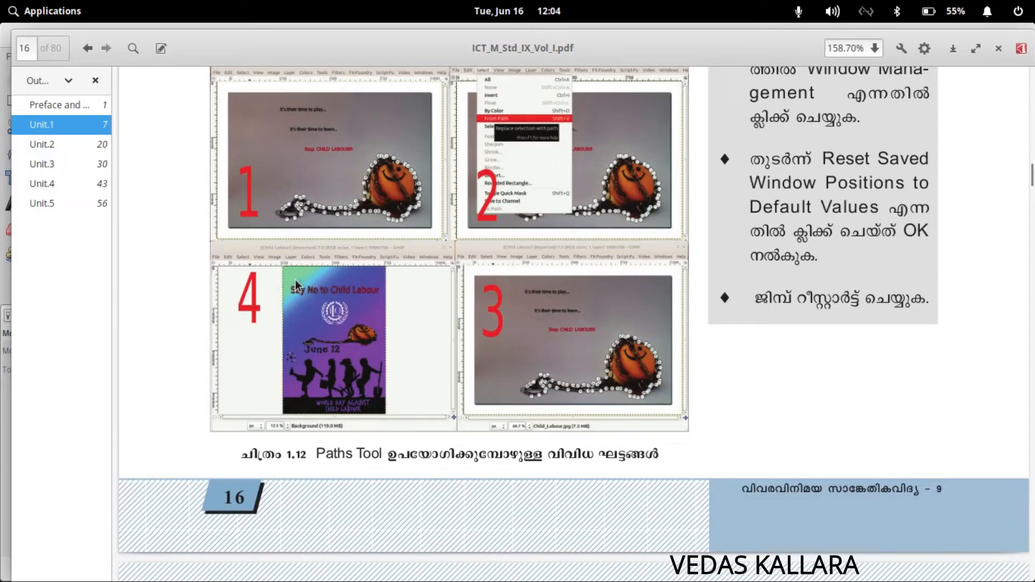
{"action": "scroll", "coordinate": [591, 268], "scroll_direction": "up", "scroll_amount": 20}
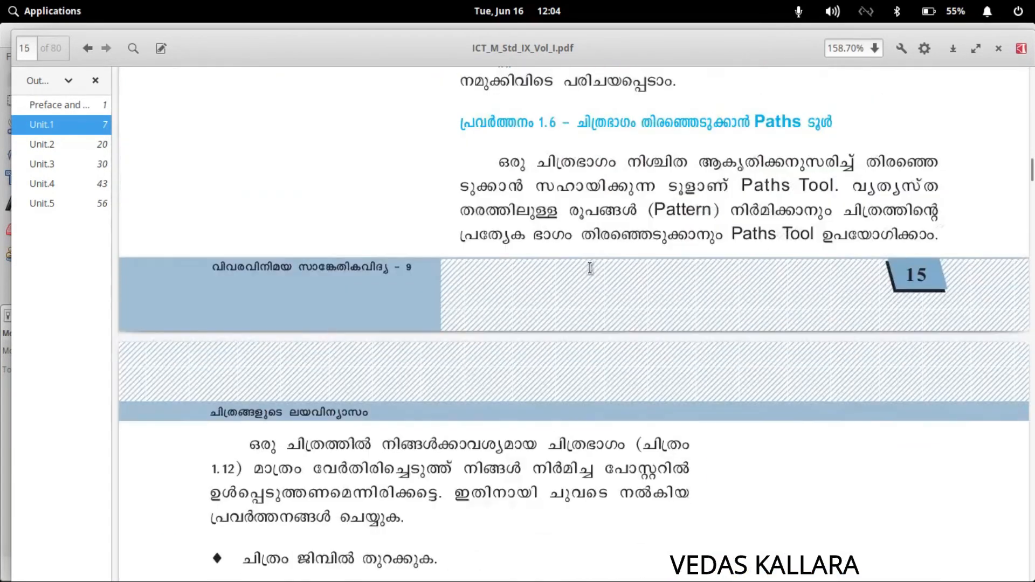
Switch back to GIMP, hide the logo image's Drop shadow layer and copy everything visible in it
{"action": "key", "text": "alt+Tab"}
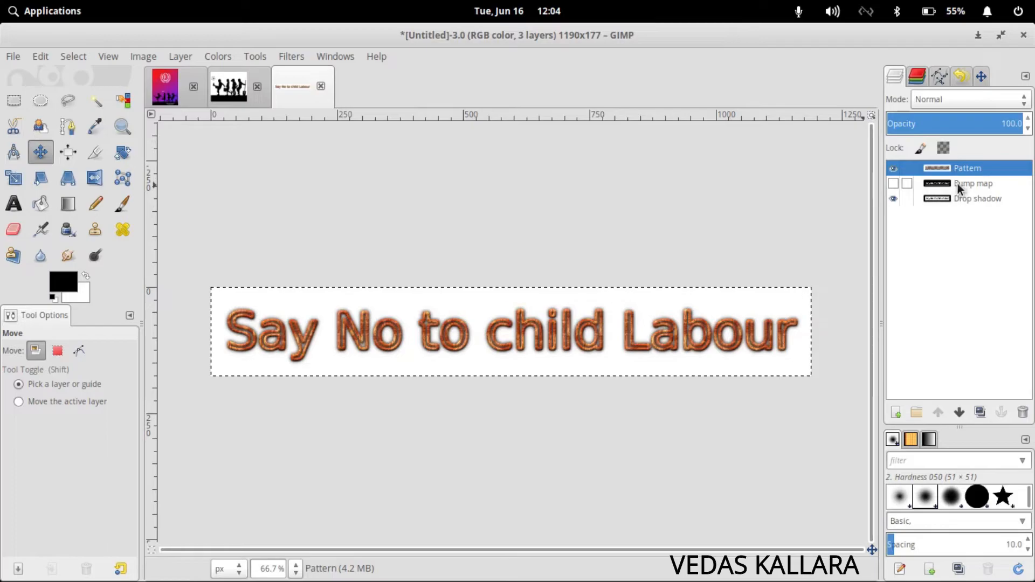
{"action": "left_click", "coordinate": [931, 198]}
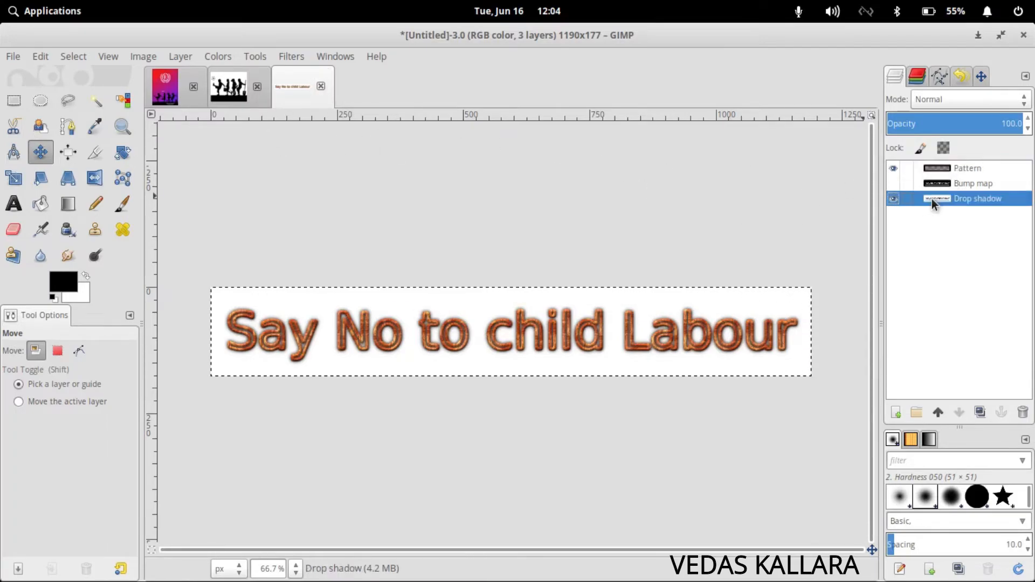
{"action": "left_click", "coordinate": [893, 199]}
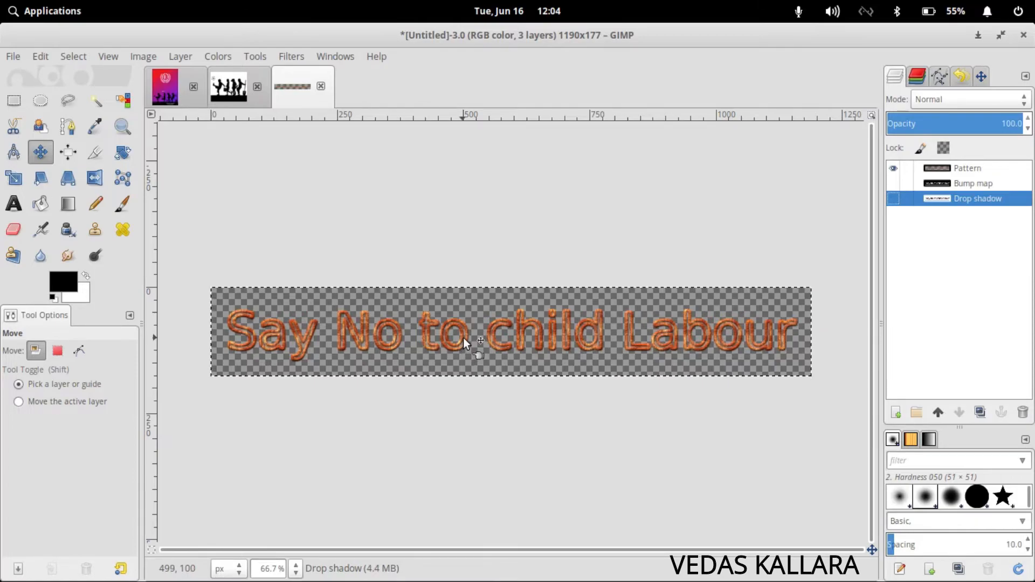
{"action": "left_click", "coordinate": [48, 54]}
Paste the background-free "Say No to child Labour" logo into POSTER.xcf and inspect its lettering up close
{"action": "left_click", "coordinate": [178, 87]}
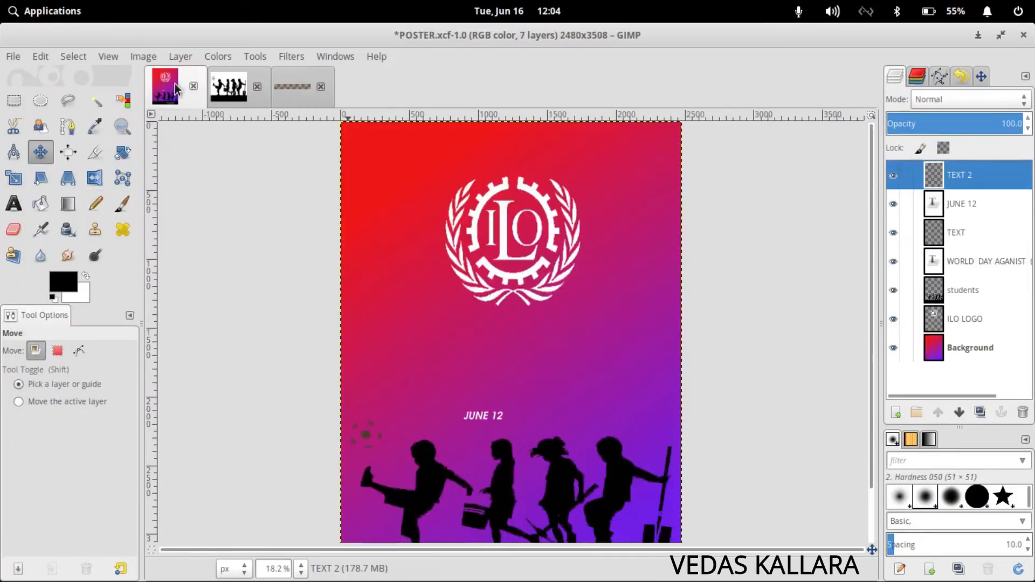
{"action": "right_click", "coordinate": [420, 179]}
{"action": "mouse_move", "coordinate": [439, 214]}
{"action": "left_click", "coordinate": [574, 311]}
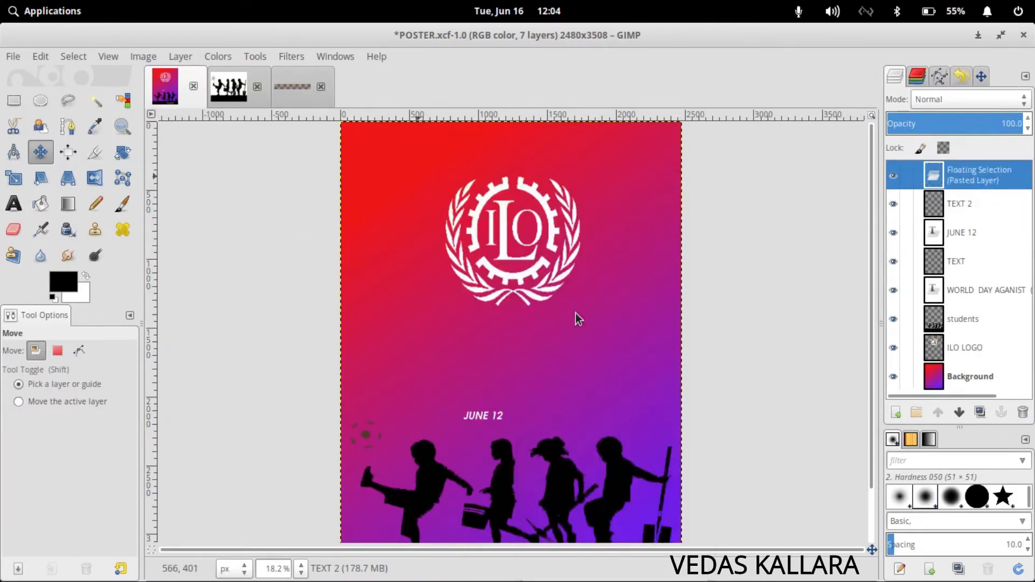
{"action": "scroll", "coordinate": [517, 337], "scroll_direction": "up", "scroll_amount": 7}
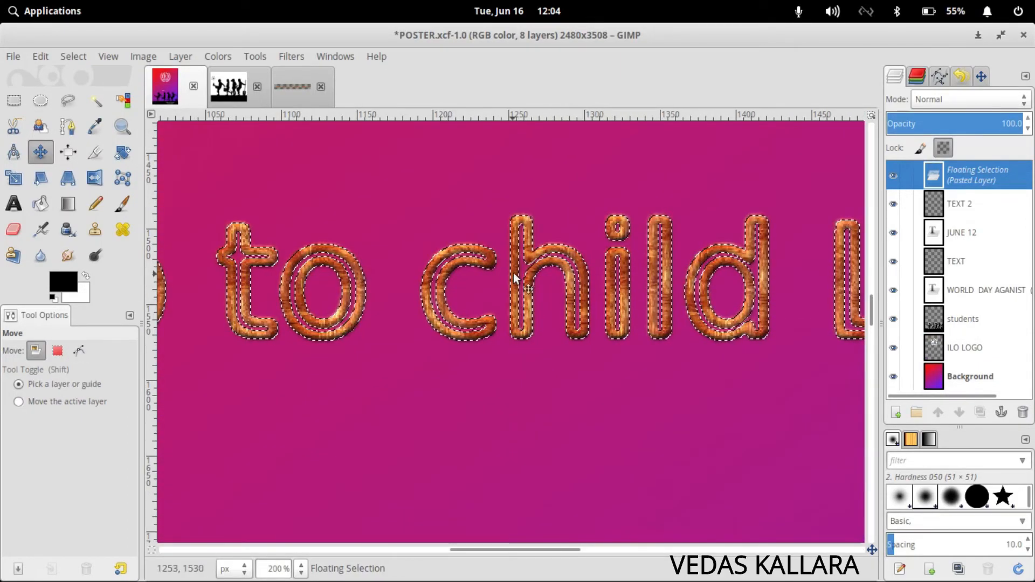
{"action": "scroll", "coordinate": [497, 272], "scroll_direction": "down", "scroll_amount": 3}
{"action": "scroll", "coordinate": [497, 271], "scroll_direction": "down", "scroll_amount": 2}
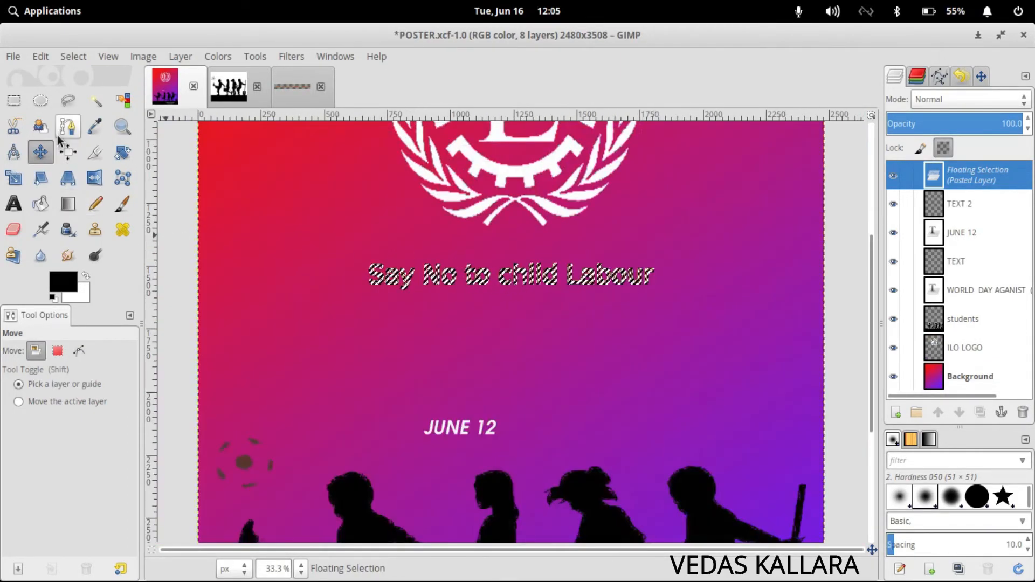
Turn the floating selection into a new layer and rename it "say no to child labour"
{"action": "right_click", "coordinate": [994, 177]}
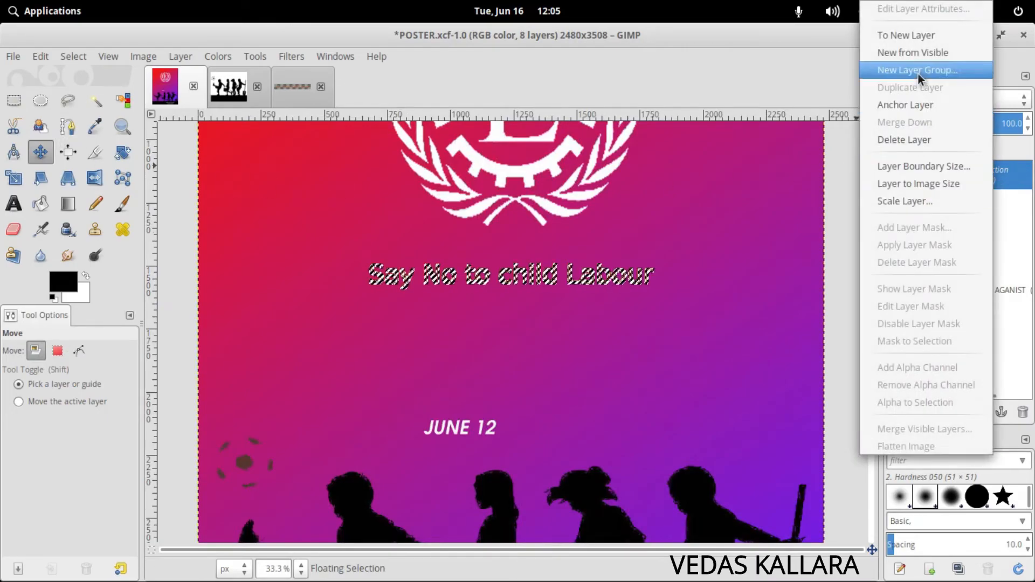
{"action": "left_click", "coordinate": [917, 36]}
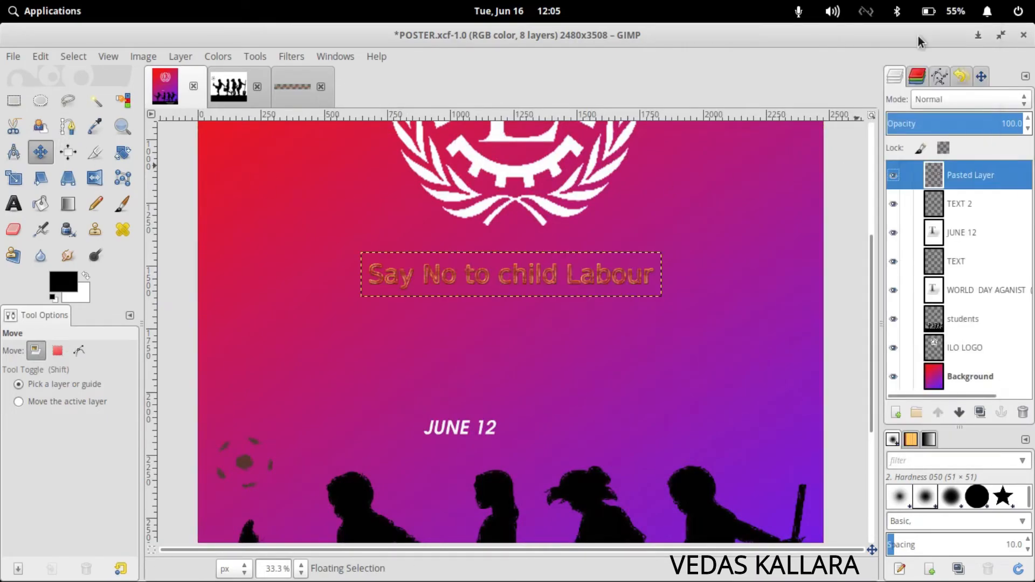
{"action": "double_click", "coordinate": [974, 177]}
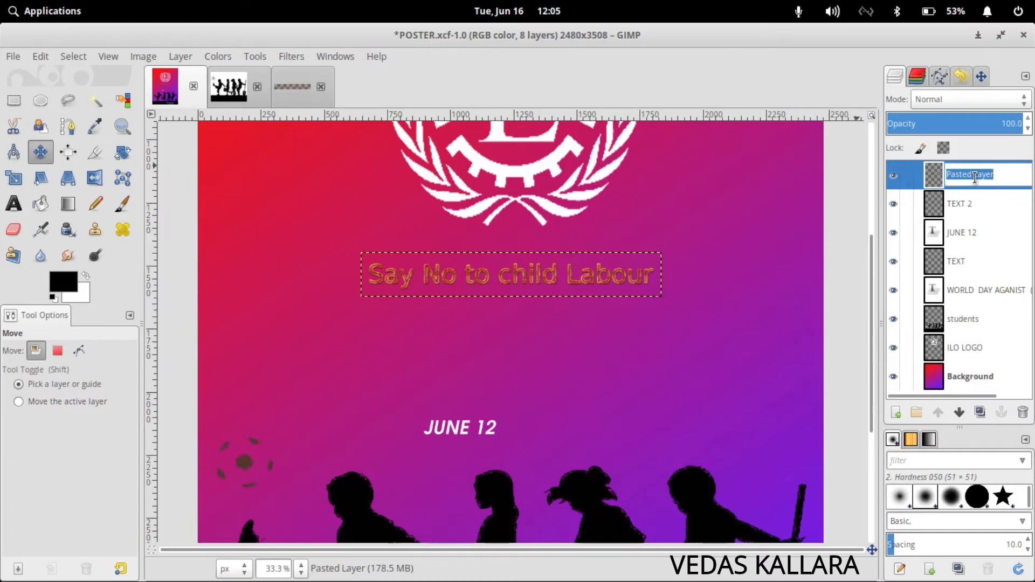
{"action": "type", "text": "say no"}
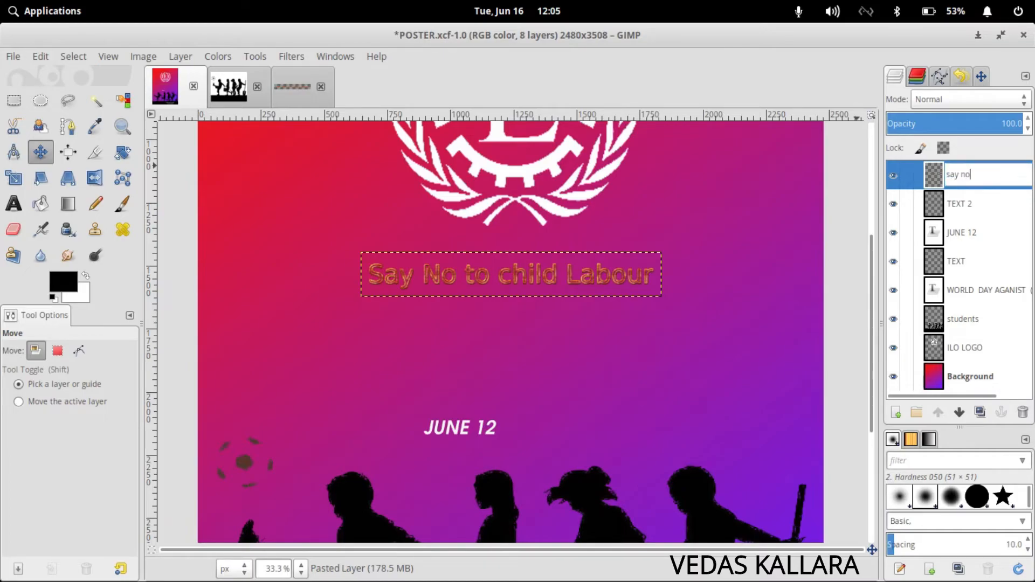
{"action": "type", "text": " to child labour"}
{"action": "key", "text": "Return"}
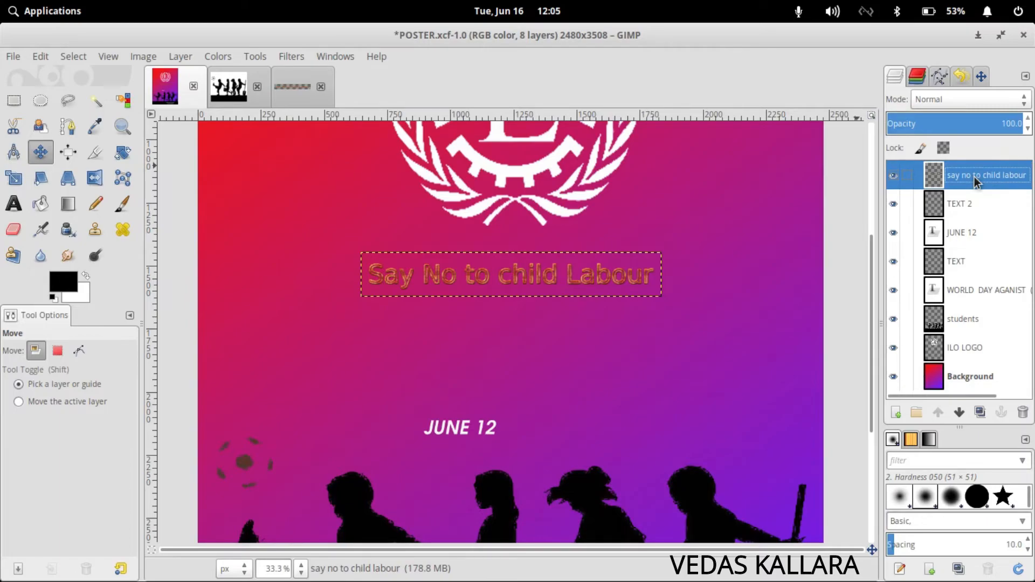
Move the "Say No to child Labour" logo up to the poster's upper edge, above the ILO emblem
{"action": "scroll", "coordinate": [511, 277], "scroll_direction": "down", "scroll_amount": 2}
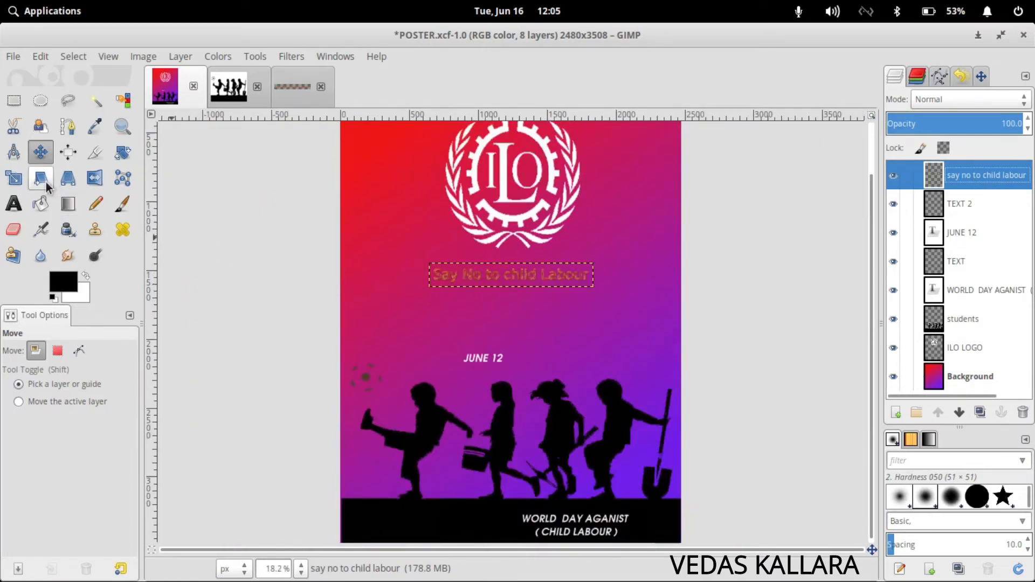
{"action": "scroll", "coordinate": [504, 280], "scroll_direction": "up", "scroll_amount": 2}
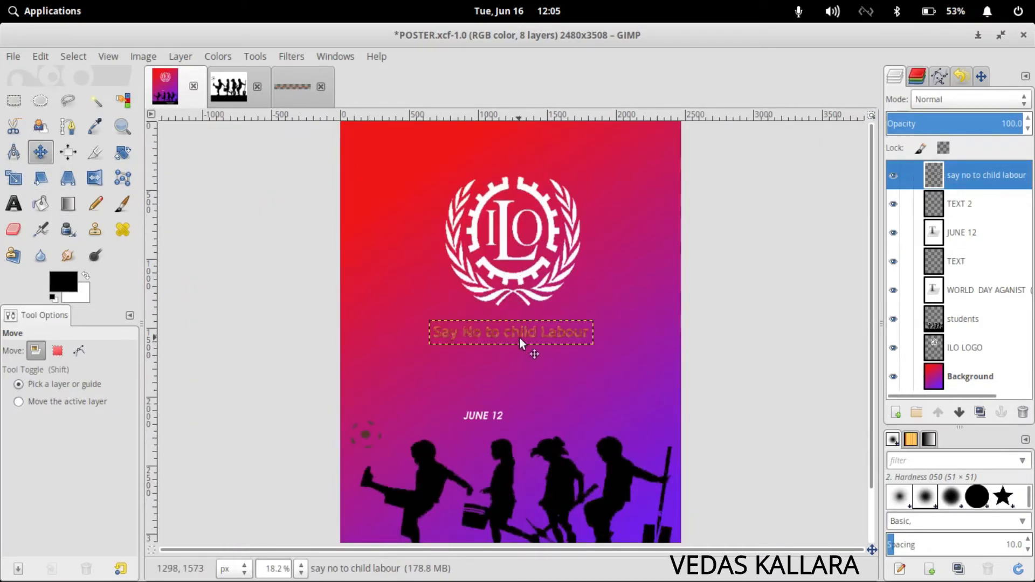
{"action": "left_click_drag", "start_coordinate": [519, 332], "coordinate": [520, 143]}
Scale the "say no to child labour" layer to 2279 × 304 px so it spans most of the poster's width
{"action": "left_click", "coordinate": [14, 178]}
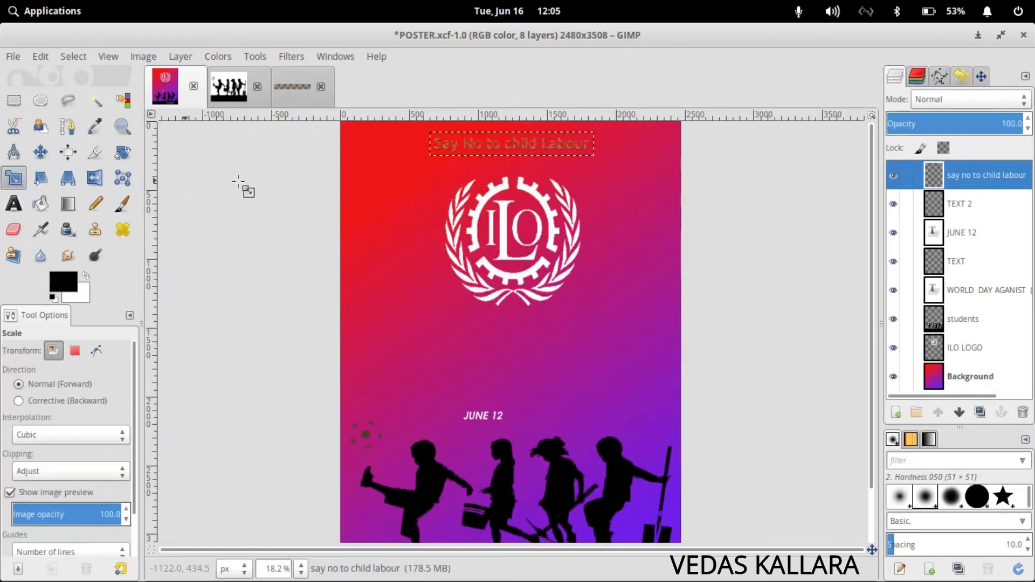
{"action": "left_click", "coordinate": [510, 144]}
{"action": "left_click_drag", "start_coordinate": [424, 160], "coordinate": [357, 174]}
{"action": "left_click_drag", "start_coordinate": [649, 35], "coordinate": [873, 58]}
{"action": "left_click_drag", "start_coordinate": [598, 171], "coordinate": [680, 175]}
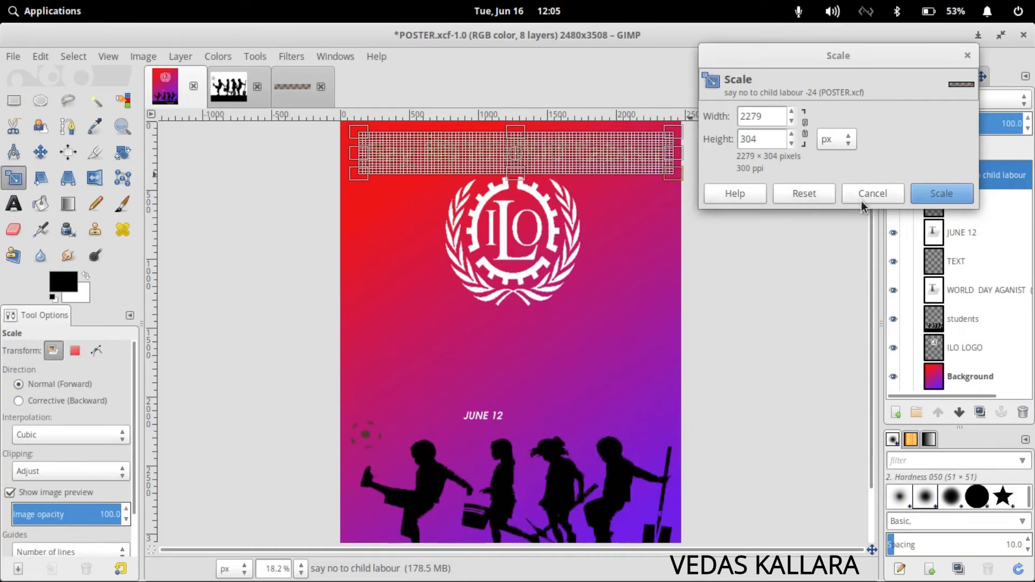
{"action": "left_click", "coordinate": [942, 195]}
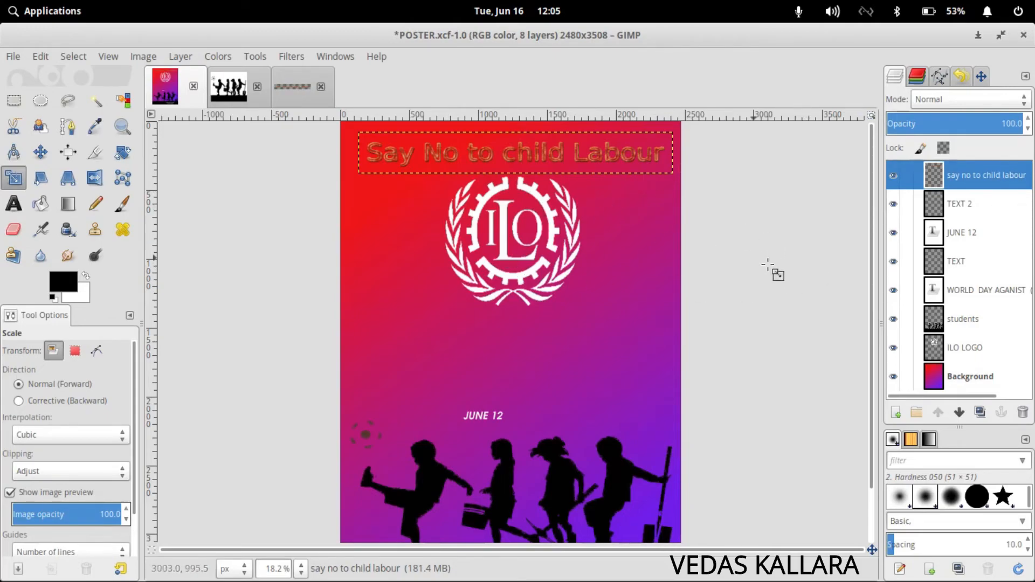
In the original logo image, compare the Pattern, Bump map and Drop shadow layers by toggling their visibility
{"action": "left_click", "coordinate": [302, 88]}
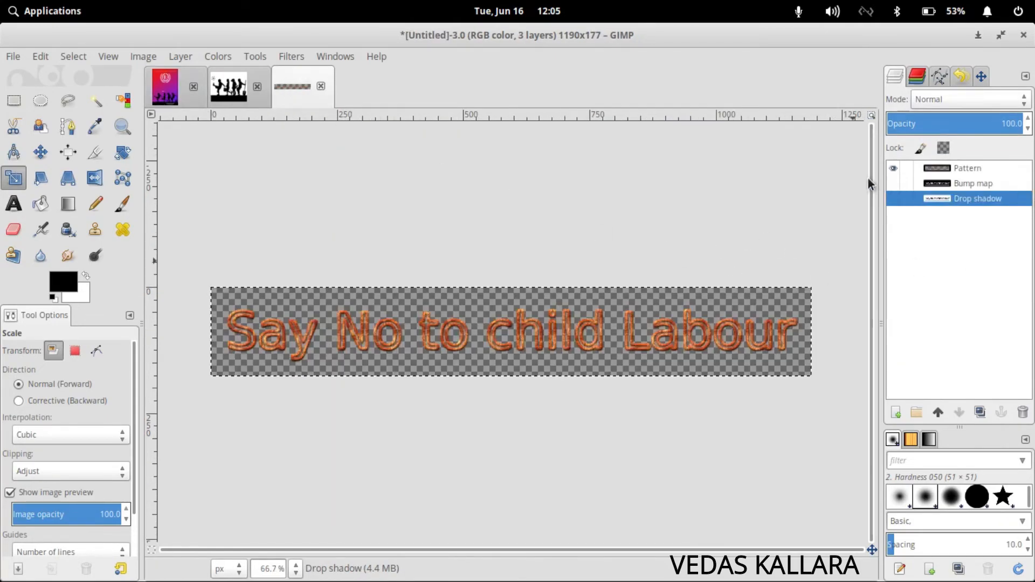
{"action": "left_click", "coordinate": [892, 197]}
{"action": "left_click", "coordinate": [892, 198]}
{"action": "left_click", "coordinate": [893, 197]}
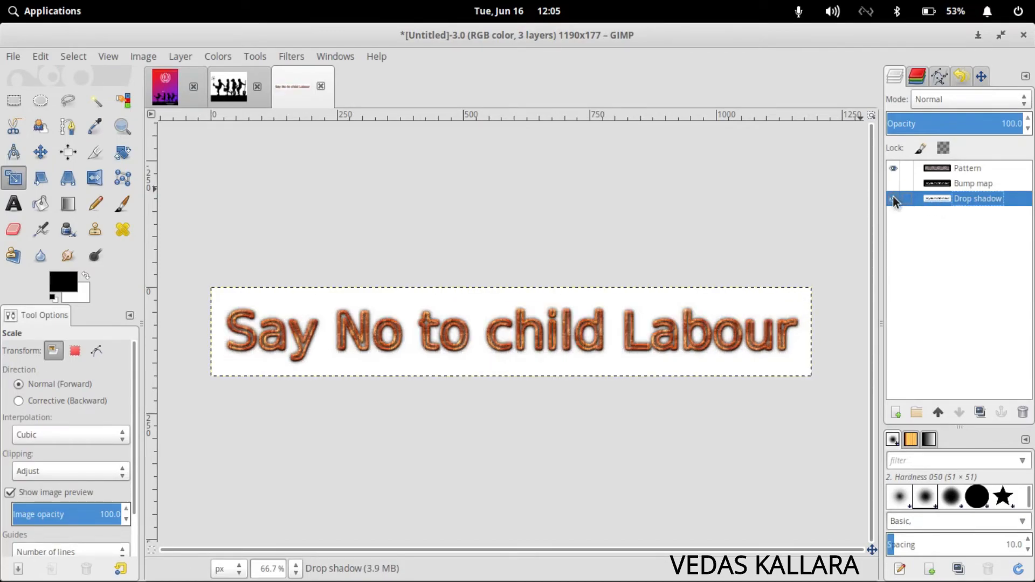
{"action": "left_click", "coordinate": [893, 198]}
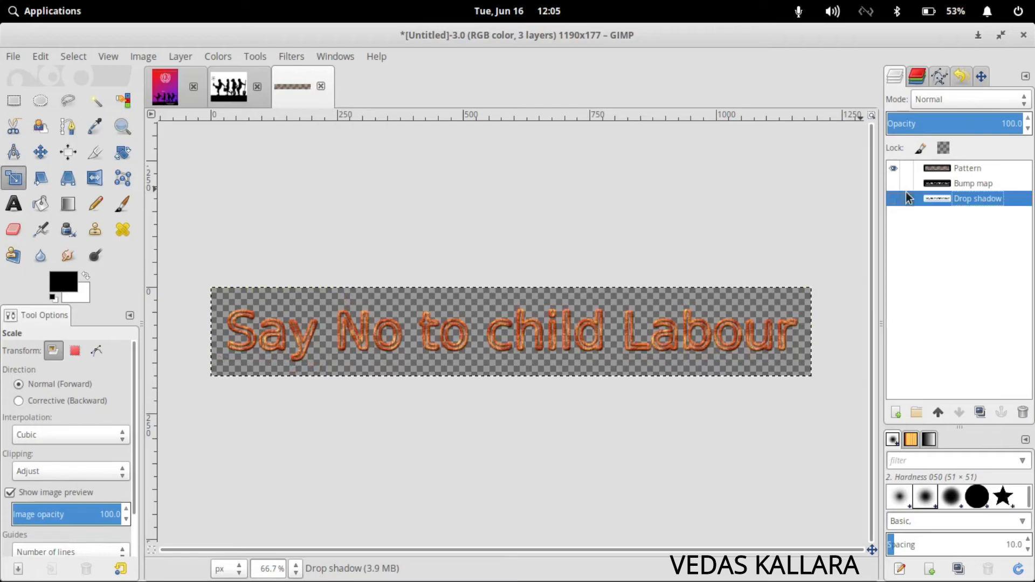
{"action": "left_click", "coordinate": [922, 171]}
{"action": "left_click", "coordinate": [889, 171]}
{"action": "left_click", "coordinate": [889, 172]}
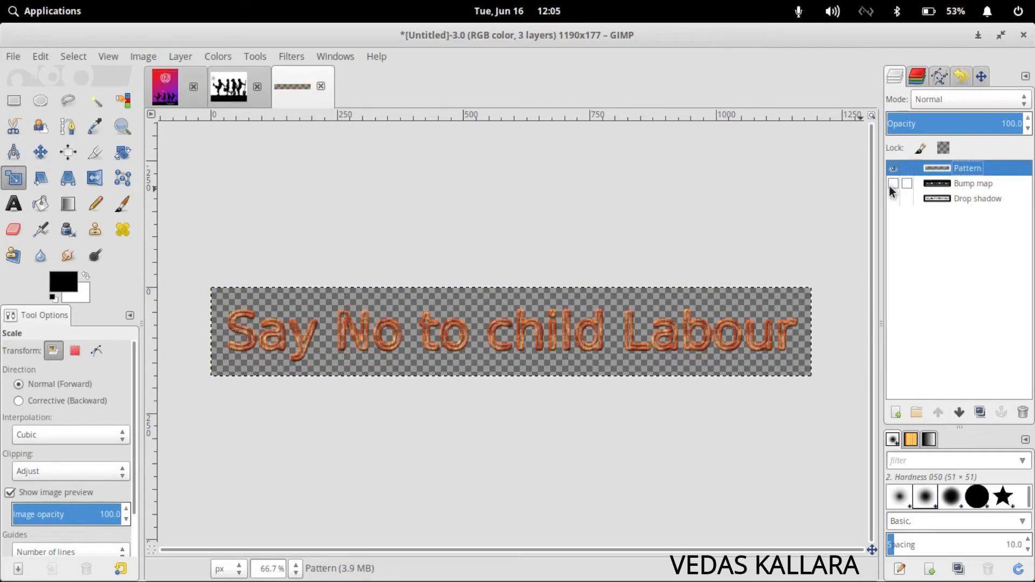
{"action": "left_click", "coordinate": [892, 184]}
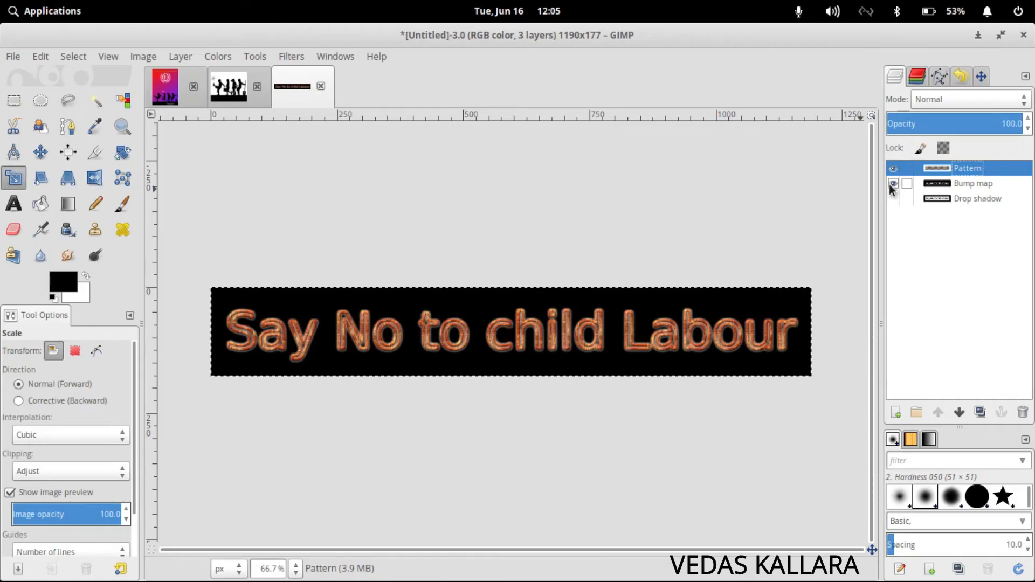
{"action": "left_click", "coordinate": [890, 184]}
{"action": "left_click", "coordinate": [889, 200]}
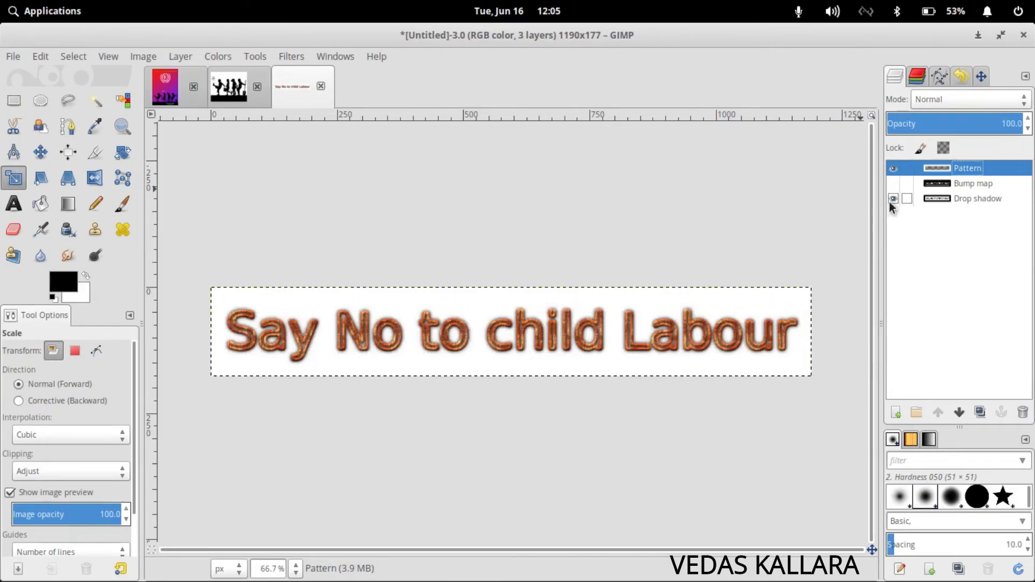
{"action": "left_click", "coordinate": [892, 198]}
{"action": "left_click", "coordinate": [889, 170]}
{"action": "left_click", "coordinate": [889, 169]}
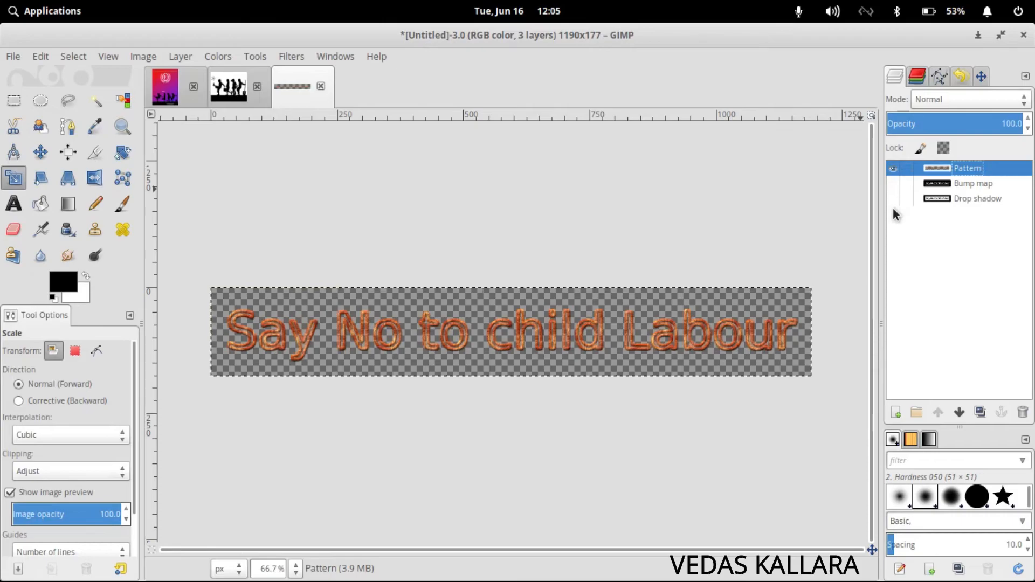
Close the untitled logo image and the imported Image_1 without saving, leaving only POSTER.xcf open
{"action": "left_click", "coordinate": [322, 86]}
{"action": "left_click", "coordinate": [459, 405]}
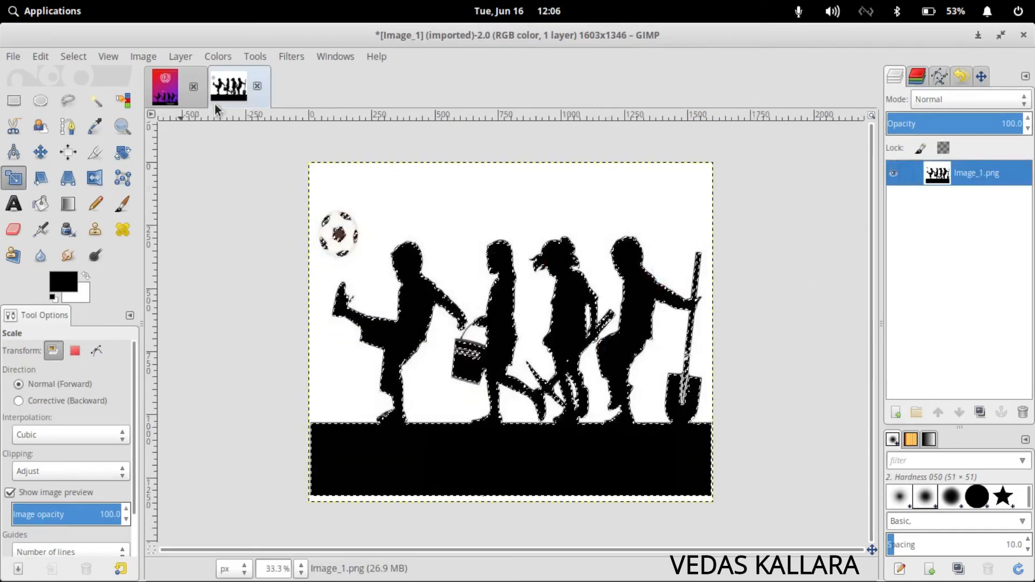
{"action": "left_click", "coordinate": [256, 91]}
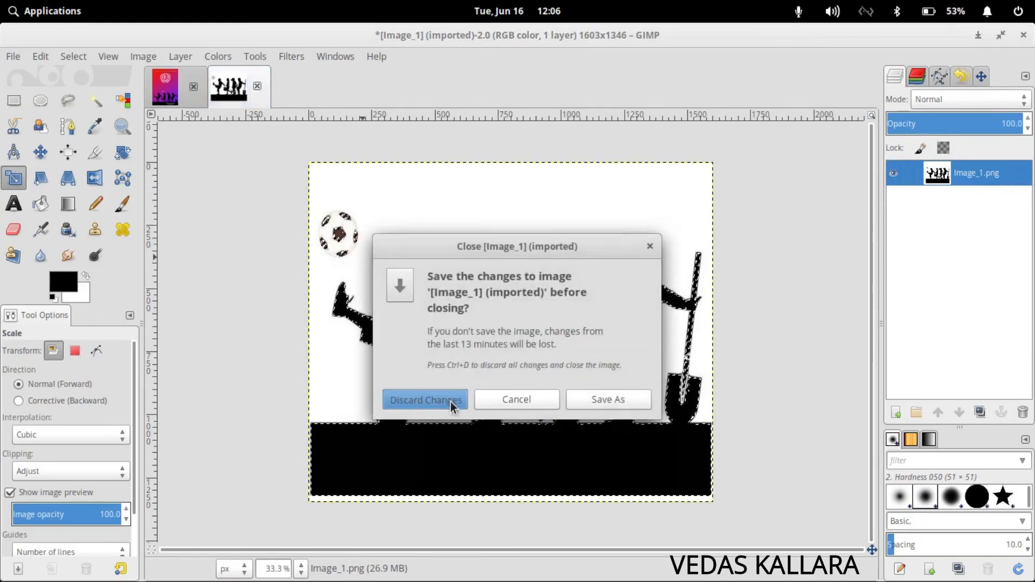
{"action": "left_click", "coordinate": [450, 402]}
{"action": "scroll", "coordinate": [558, 253], "scroll_direction": "down", "scroll_amount": 3}
{"action": "scroll", "coordinate": [552, 247], "scroll_direction": "up", "scroll_amount": 3}
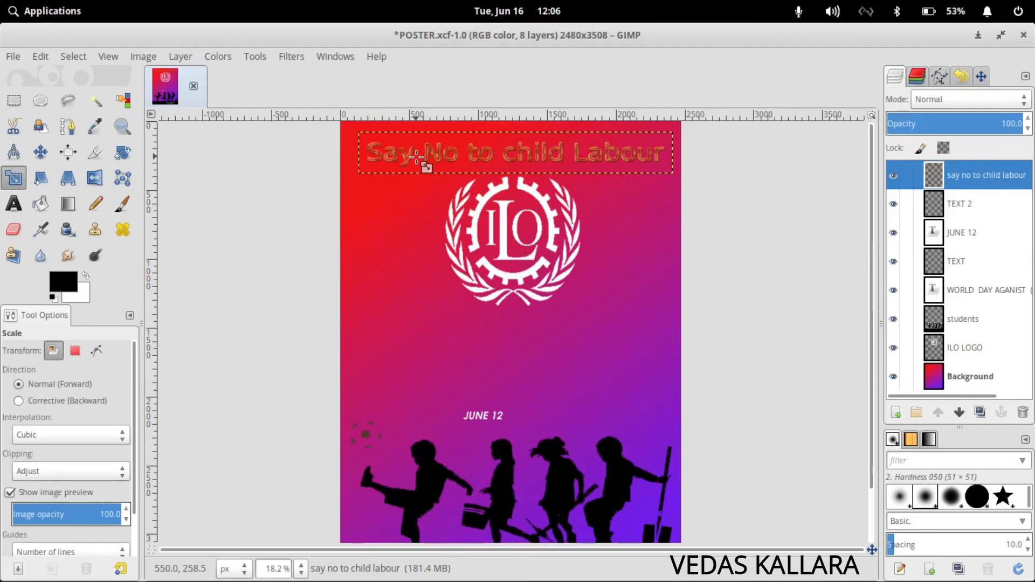
{"action": "left_click", "coordinate": [16, 60]}
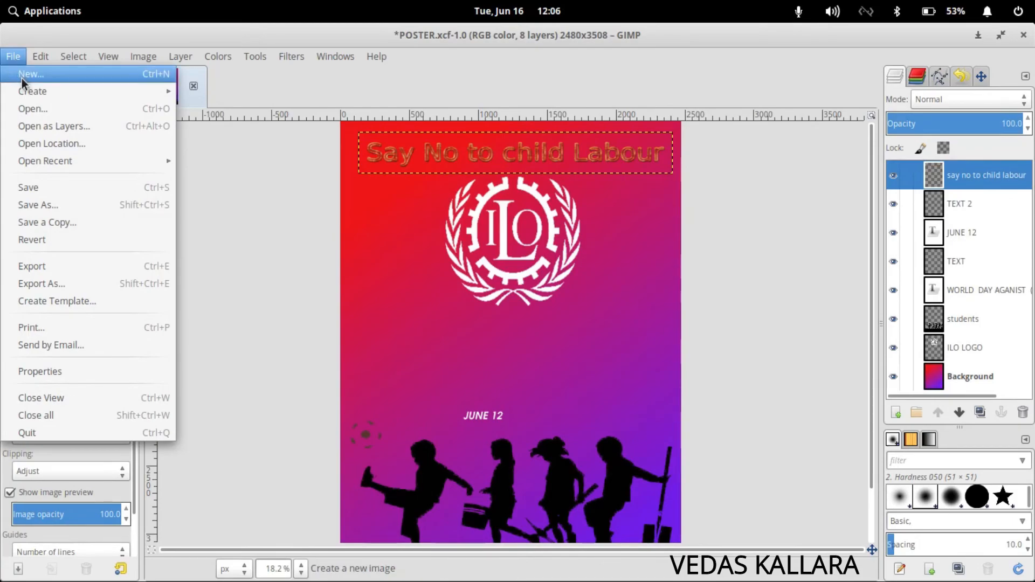
{"action": "mouse_move", "coordinate": [31, 95]}
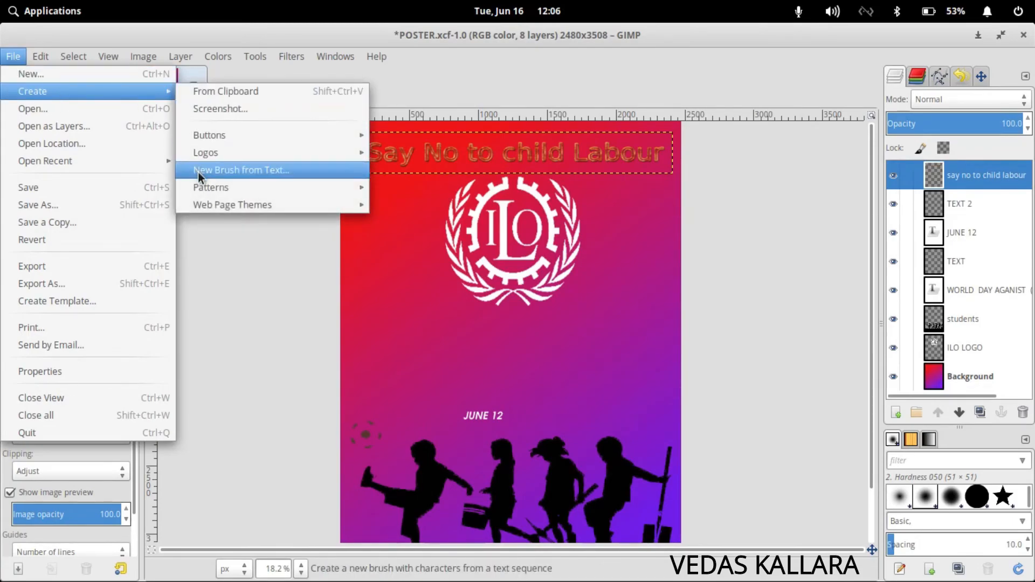
{"action": "mouse_move", "coordinate": [201, 154]}
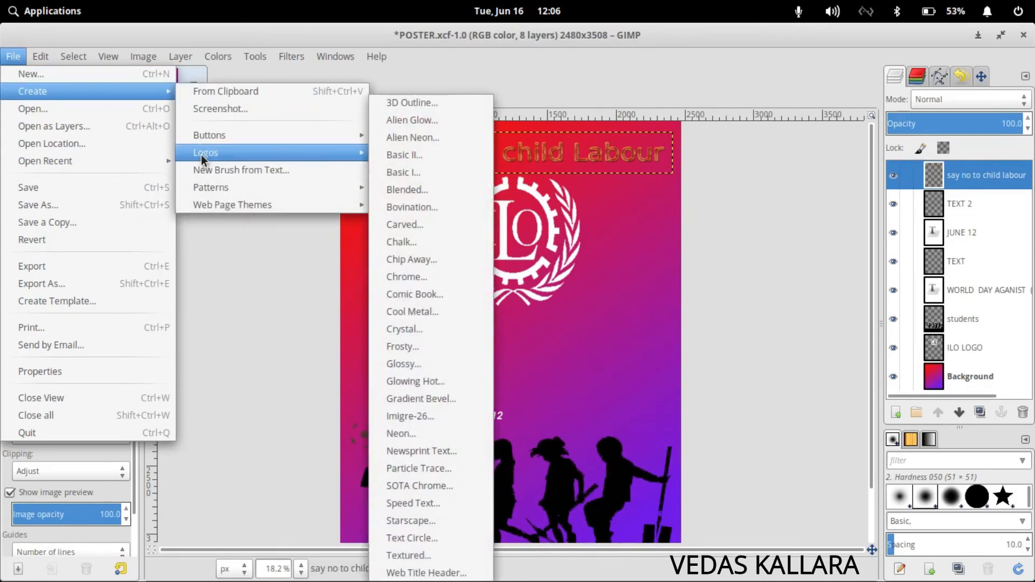
{"action": "left_click", "coordinate": [774, 169]}
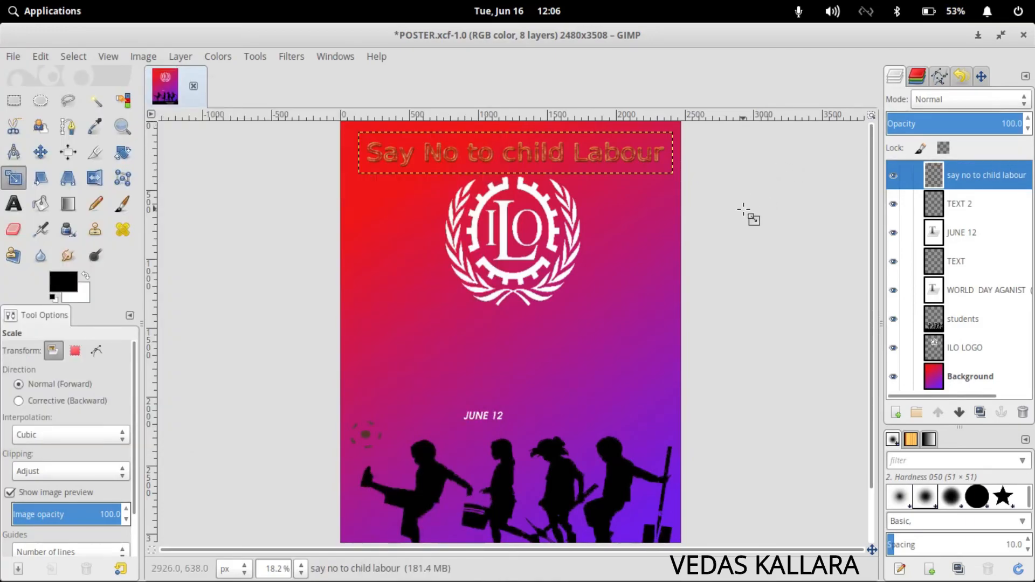
Show the whole poster and save the changes to POSTER.xcf
{"action": "key", "text": "minus"}
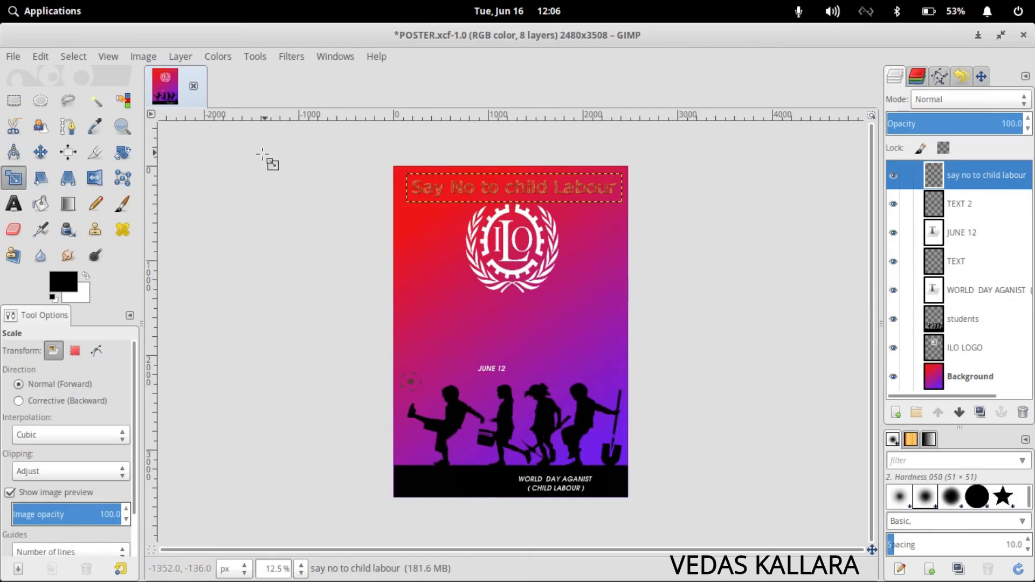
{"action": "left_click", "coordinate": [13, 56]}
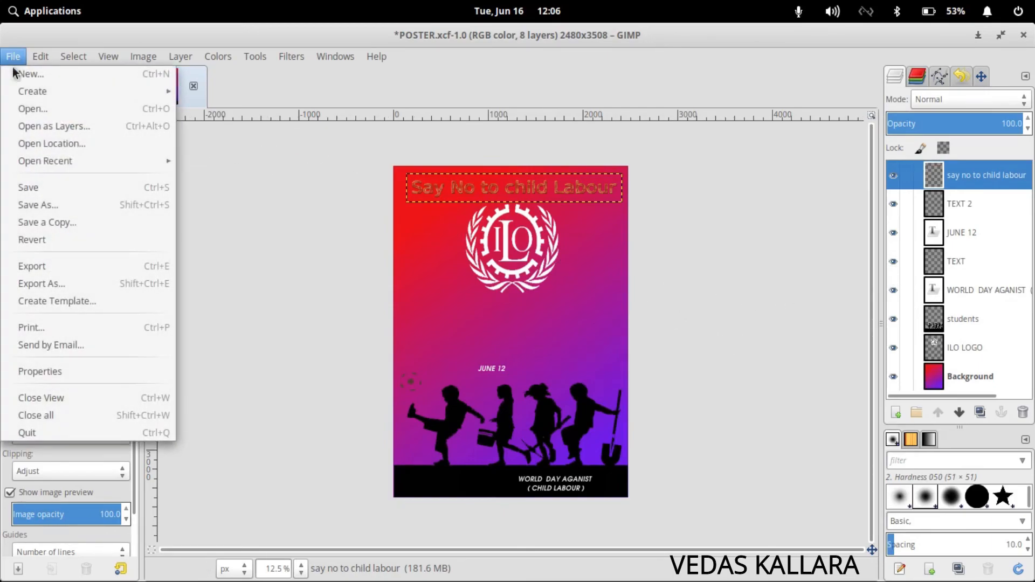
{"action": "left_click", "coordinate": [25, 186]}
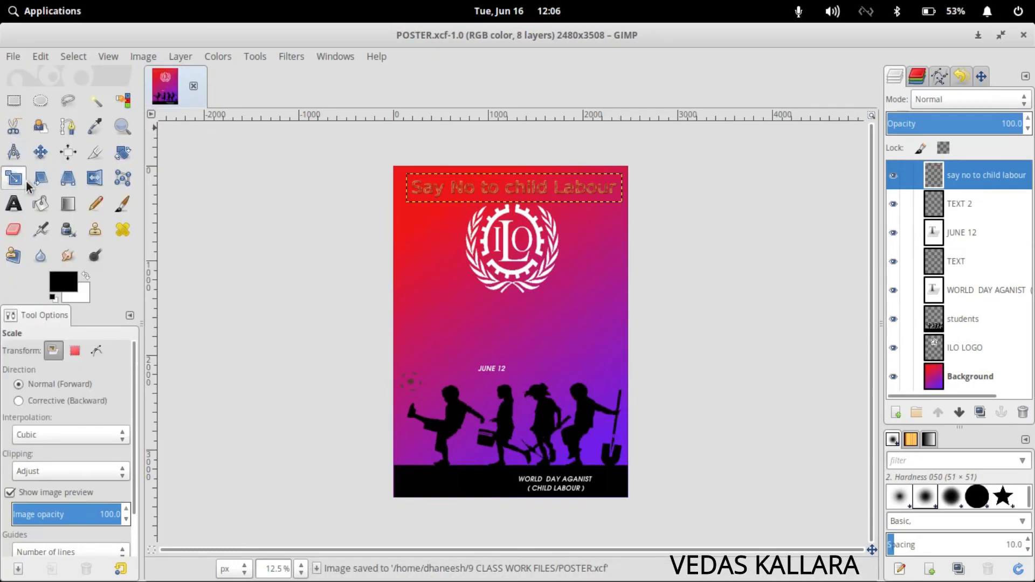